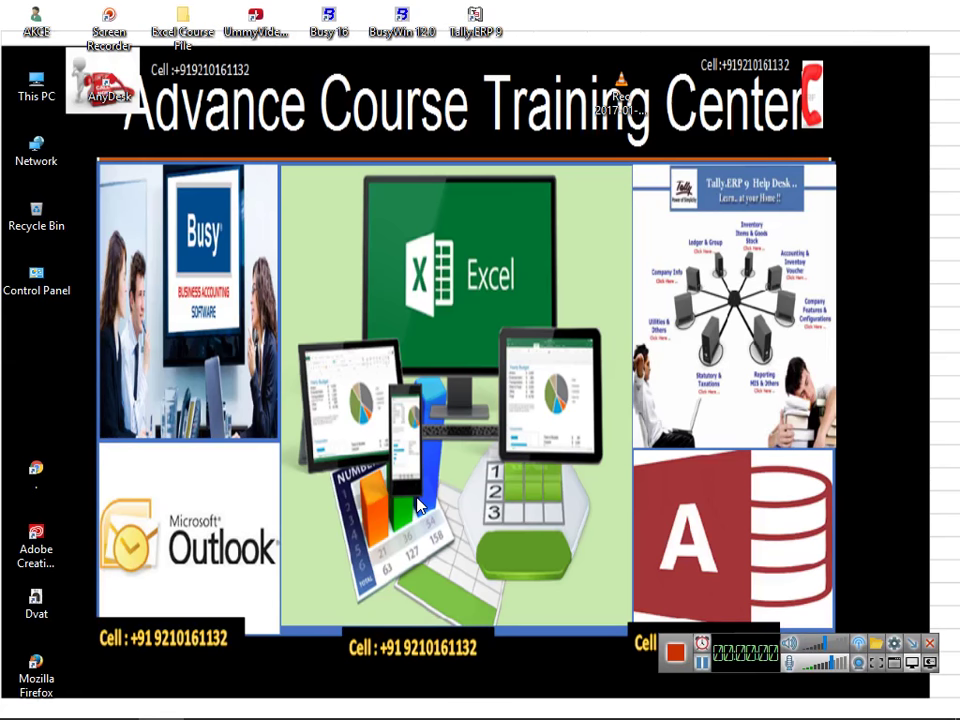
- Restore the Busy 16 window for company Aaa from the taskbar
left_click(908, 655)
left_click(255, 707)
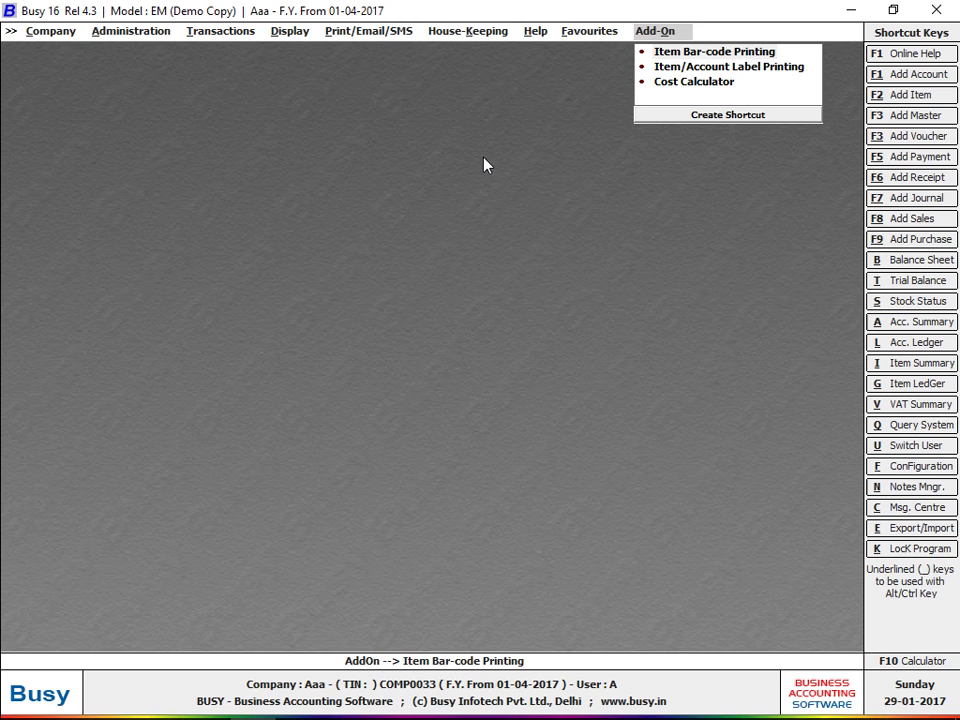
- Start a new account named 'SHANKAR TADING COMPANY(BRANCH SHIV AGENC' from Administration > Masters > Account
key("Left")
key("Left")
key("Left")
key("Left")
key("Left")
key("Left")
key("Left")
key("Left")
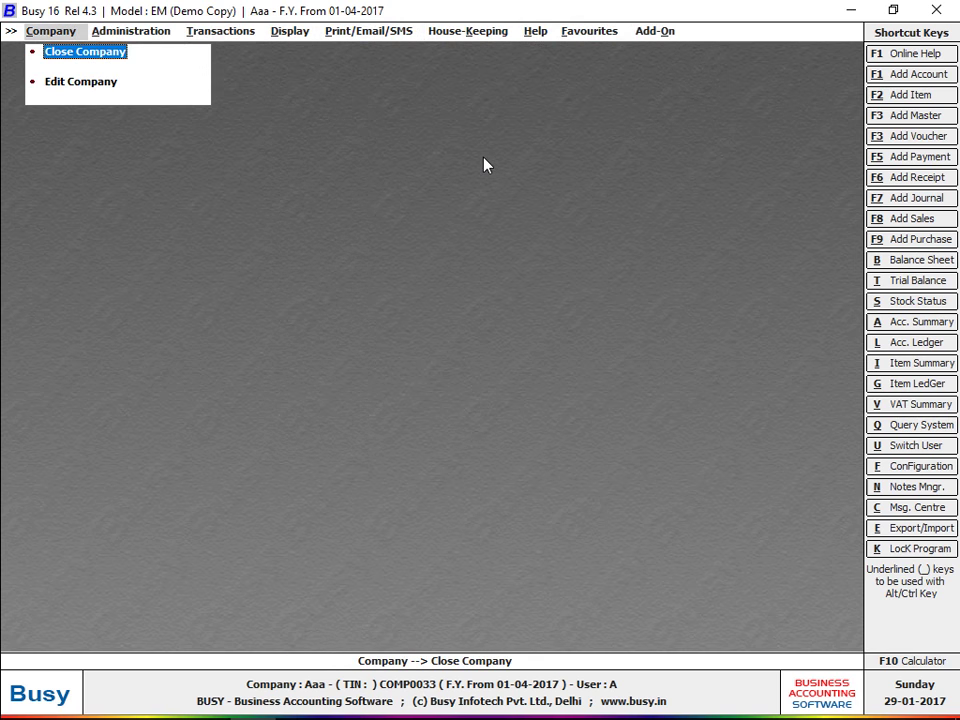
key("Right")
key("Left")
key("Up")
key("Right")
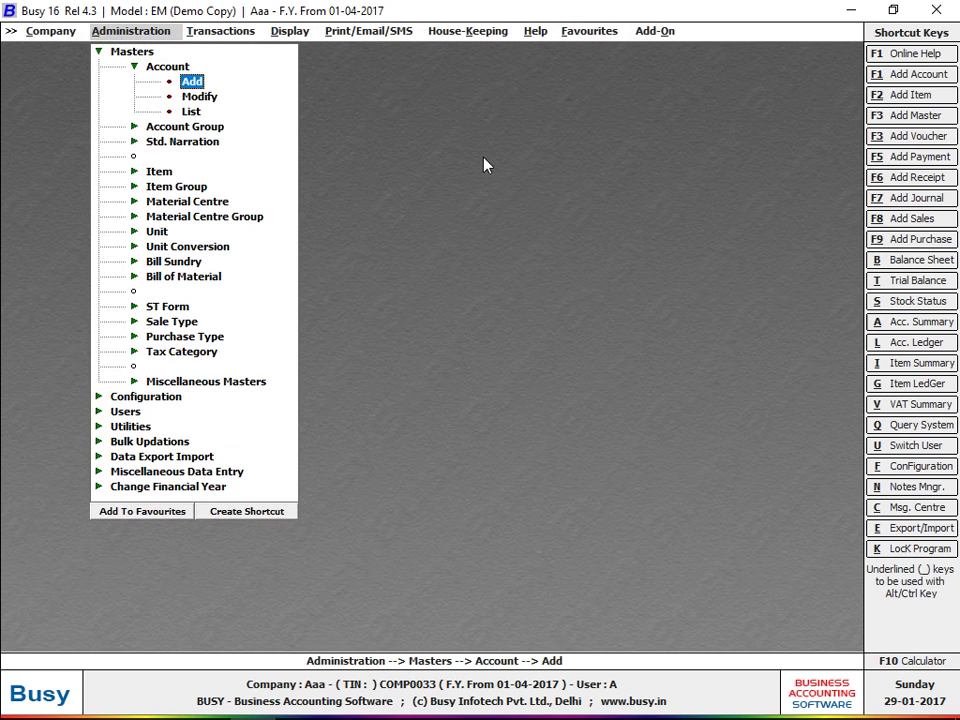
key("Return")
type("SHANK")
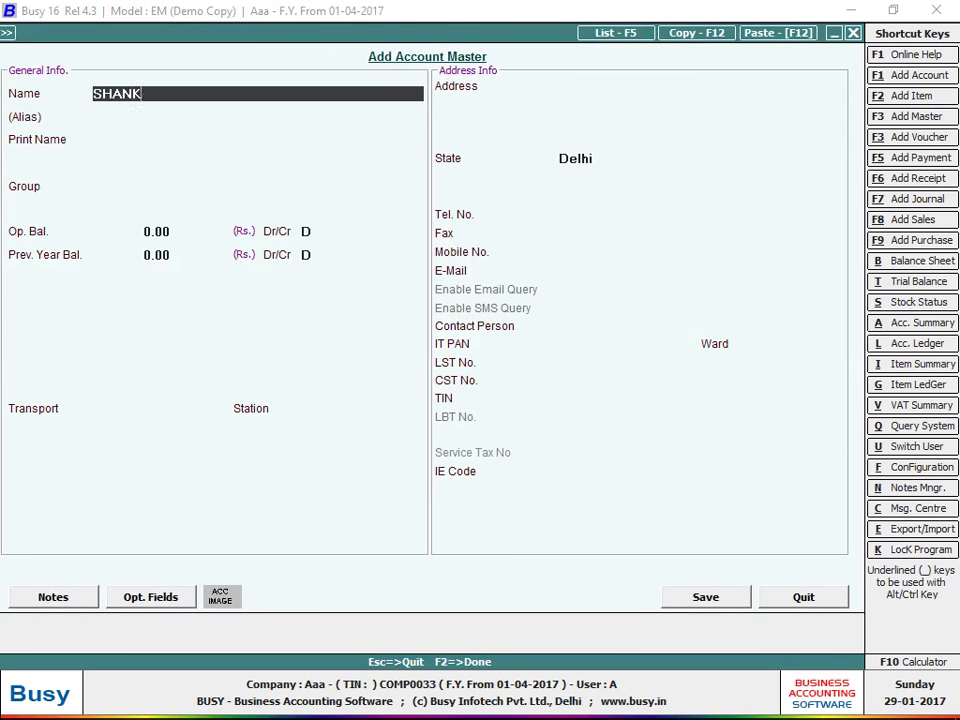
type("AR YT")
key("BackSpace")
key("BackSpace")
key("BackSpace")
type("T")
type("ADING")
type(" COMPANY(")
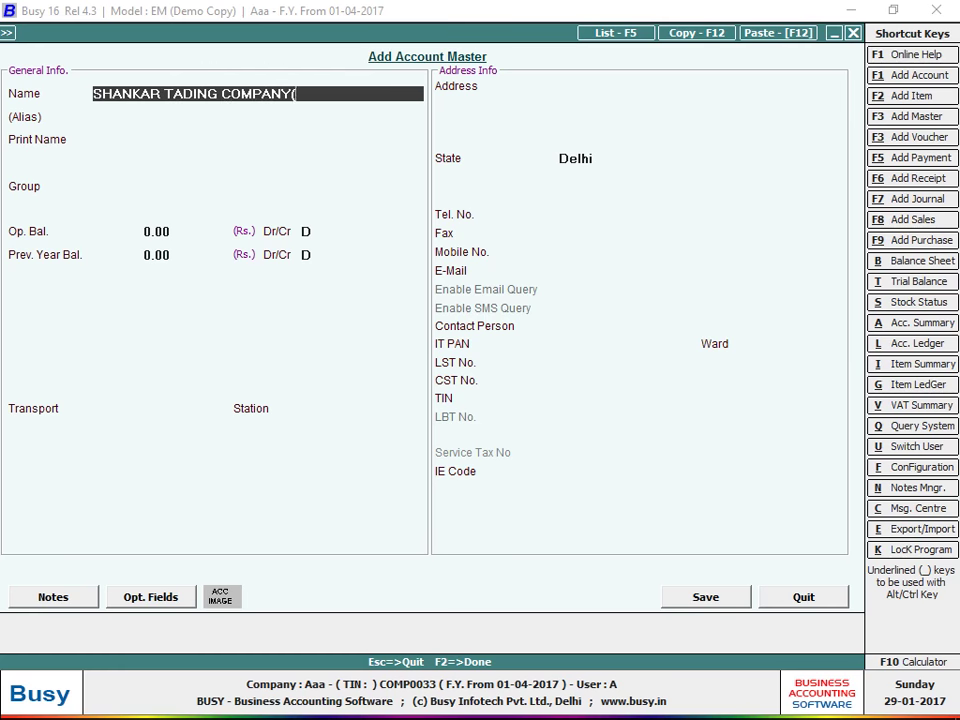
type("BRANC")
type("H SHIV AGENC")
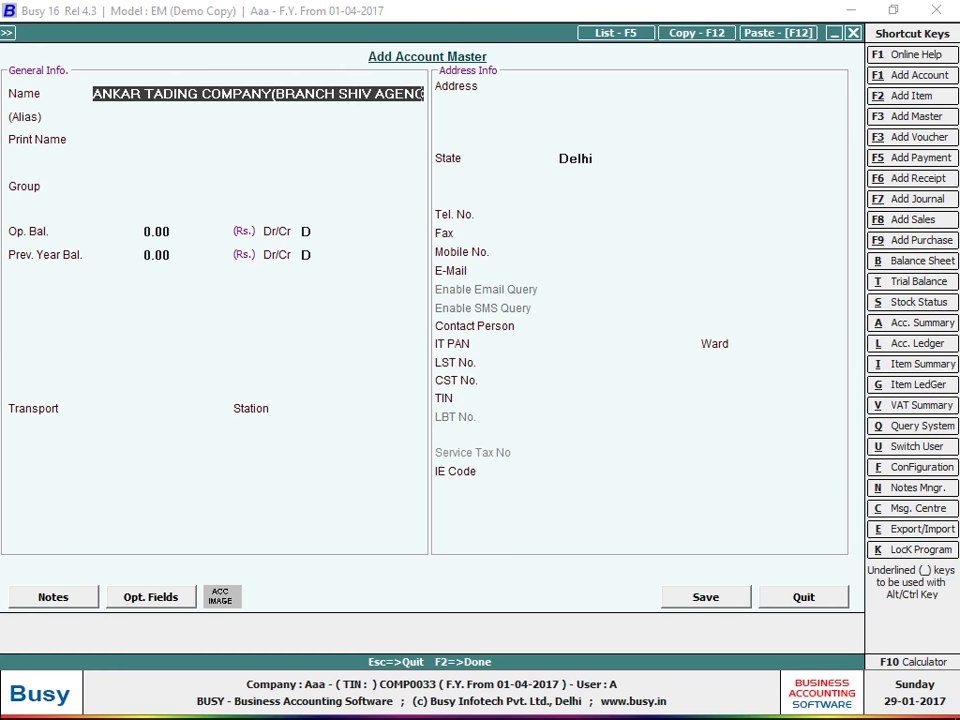
key("Return")
key("Return")
- Assign the account to Sundry Debtors with bill-by-bill balancing set to N
key("Return")
type("SUN")
key("Down")
key("Return")
key("Return")
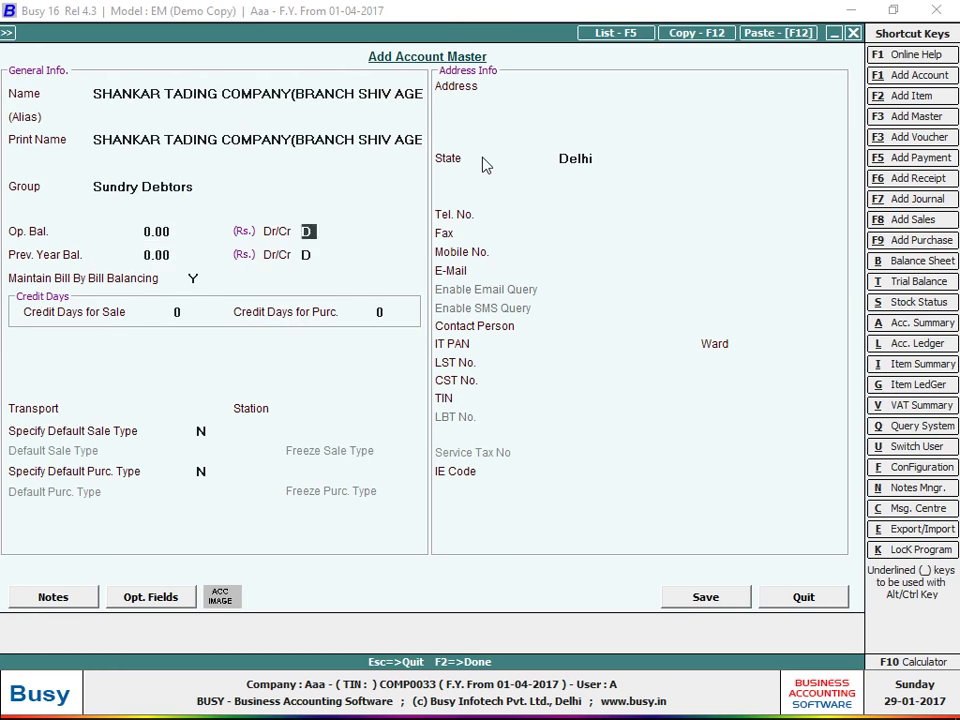
key("Return")
type("N")
key("Return")
key("Return")
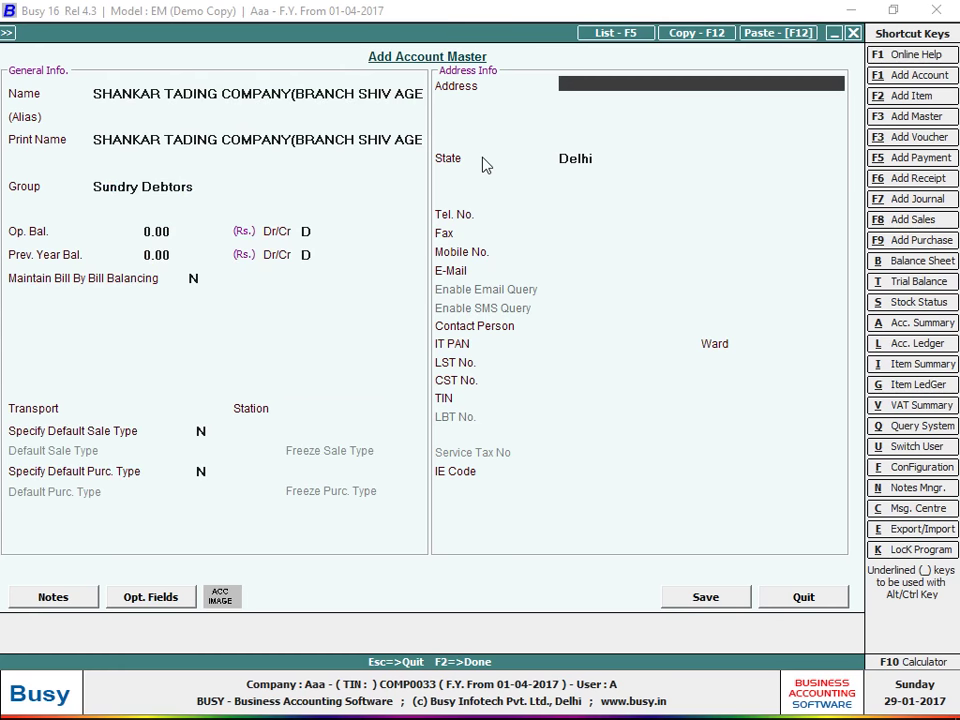
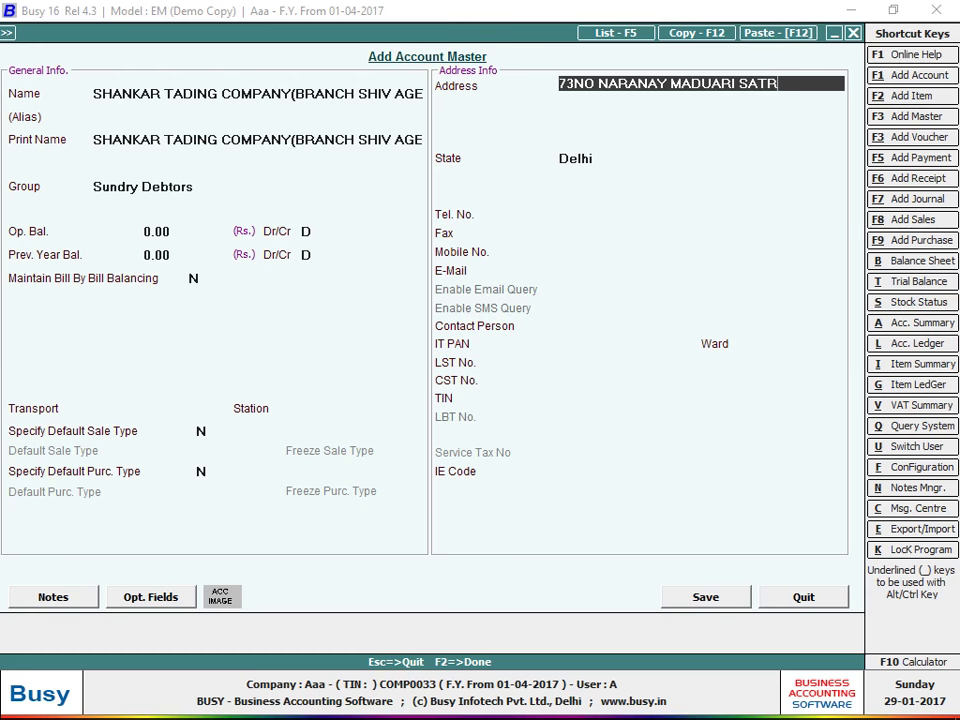
- Enter the street and Eranakulam lines of the account's address
key("Return")
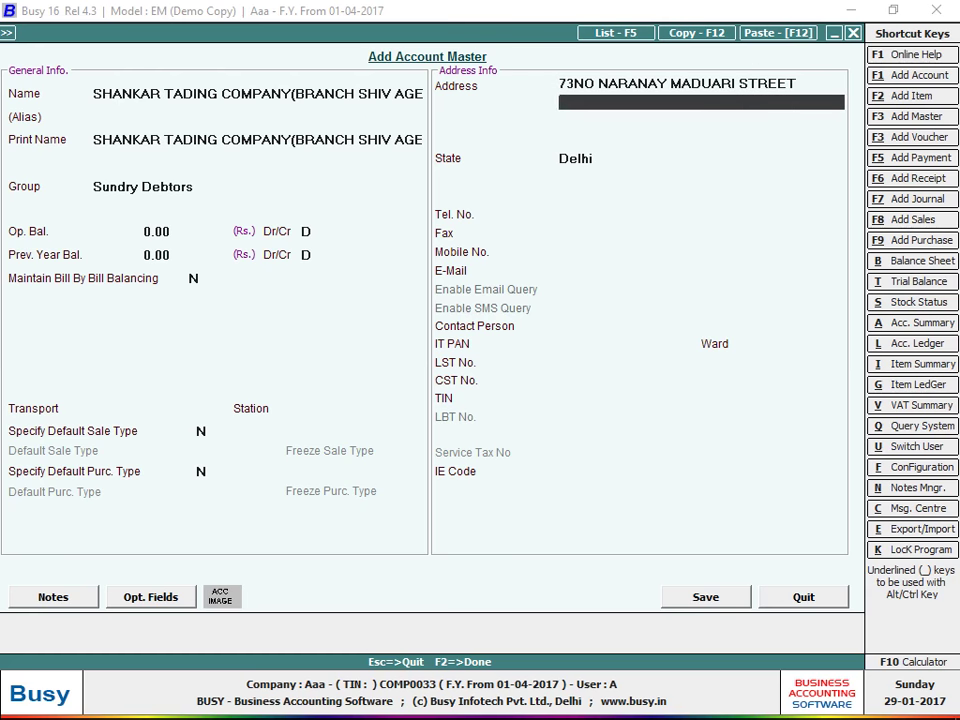
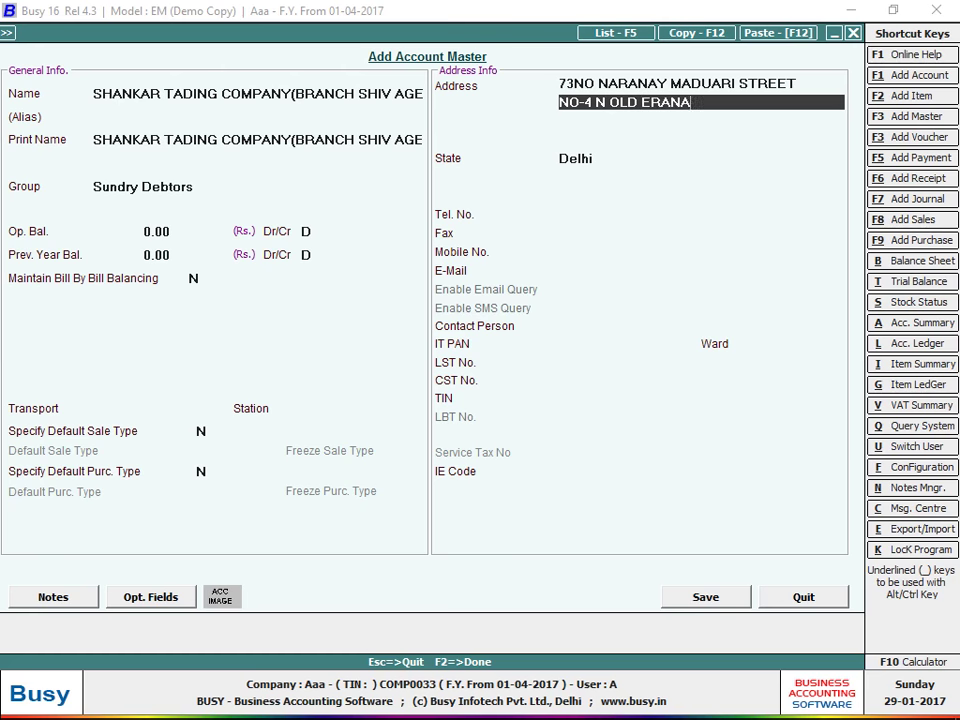
key("Return")
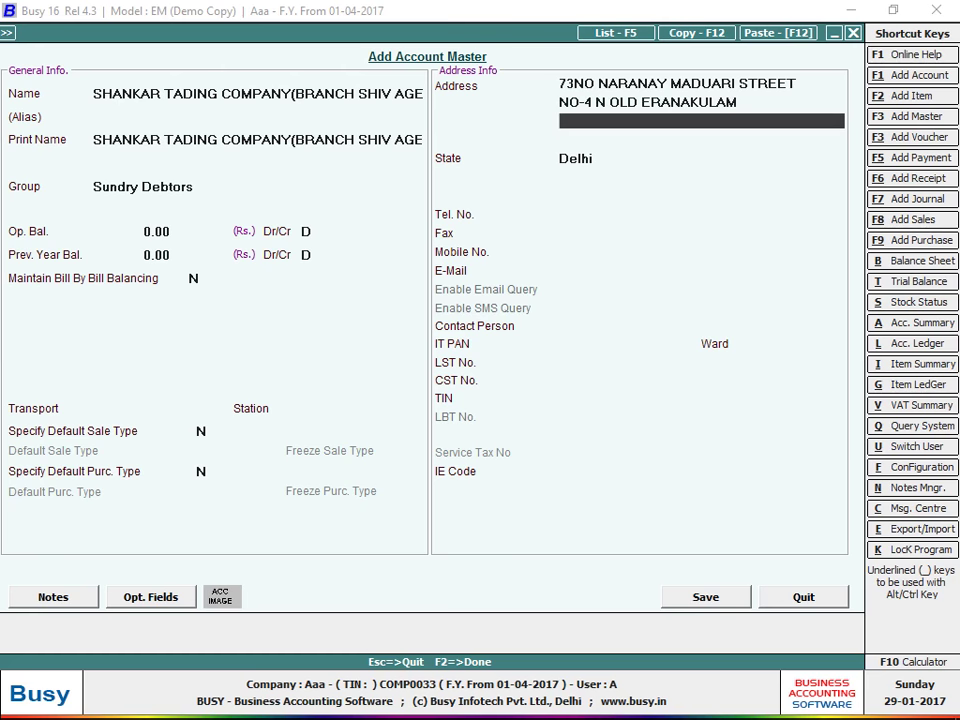
key("Up")
- Add CHEENAI as the third address line, set state Kerala, and enter the telephone number
type("C")
type("HEENAI")
key("Return")
key("Return")
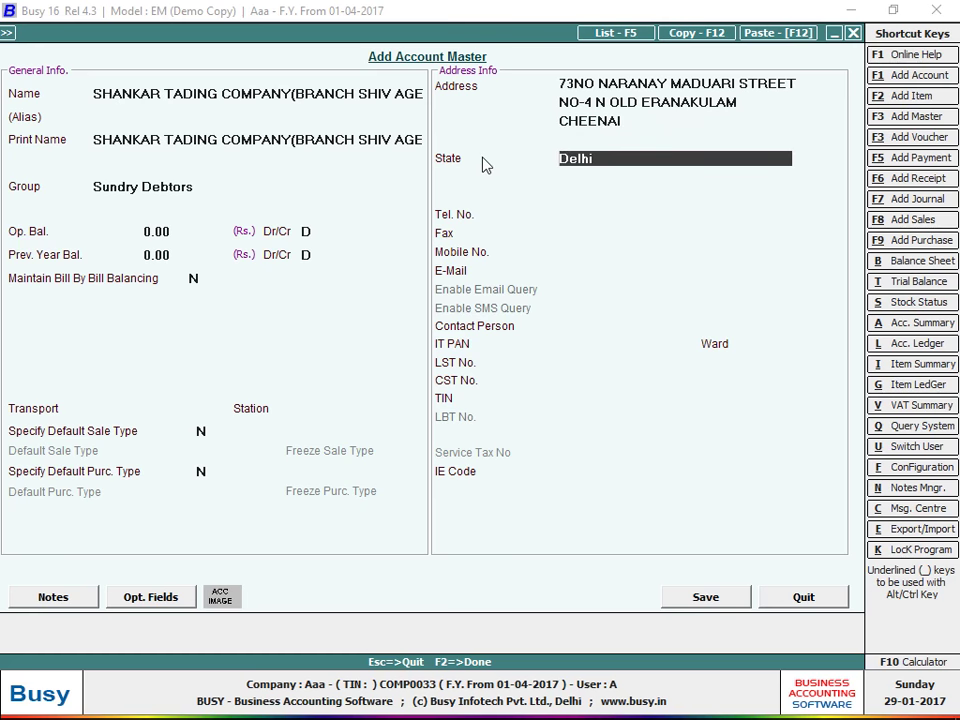
type("ke")
key("Return")
key("Return")
key("Up")
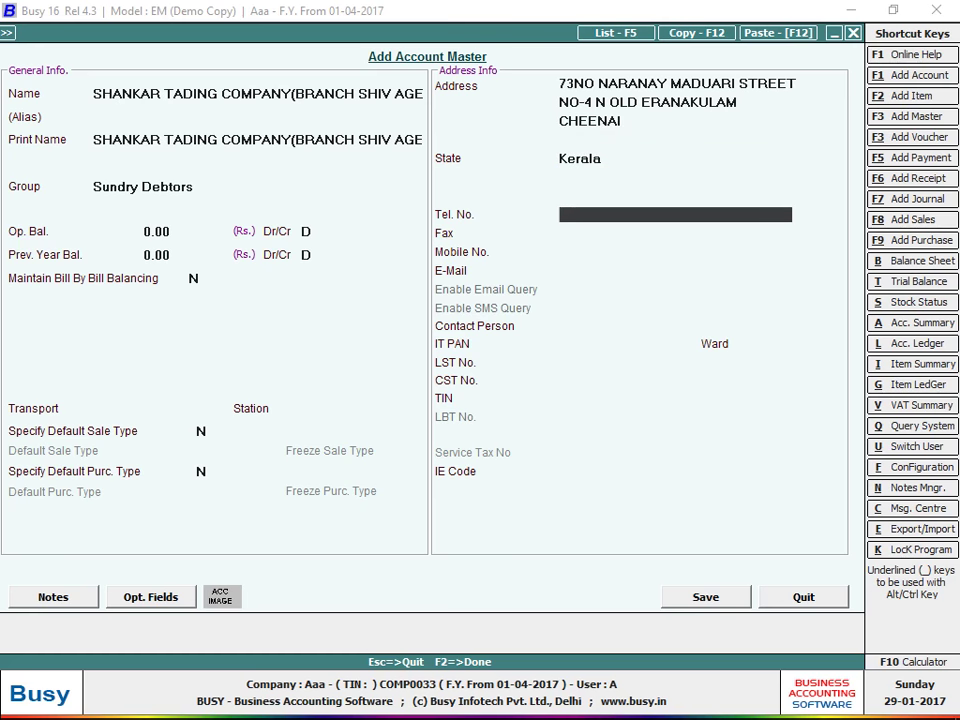
- Fill in the account's mobile number with country code and its e-mail address
key("Return")
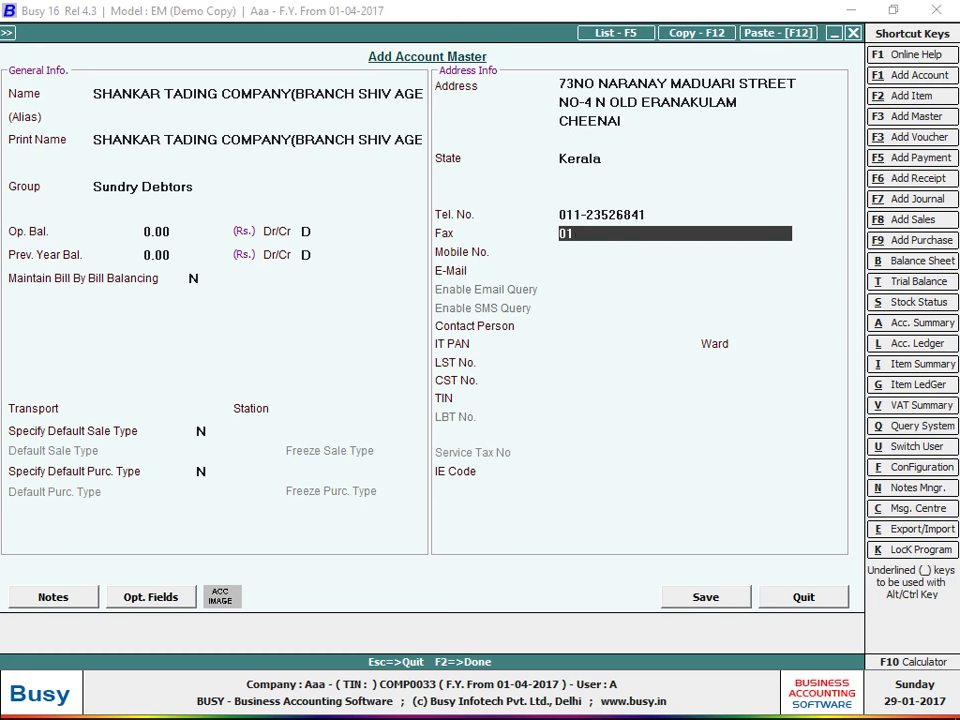
key("Return")
type("9")
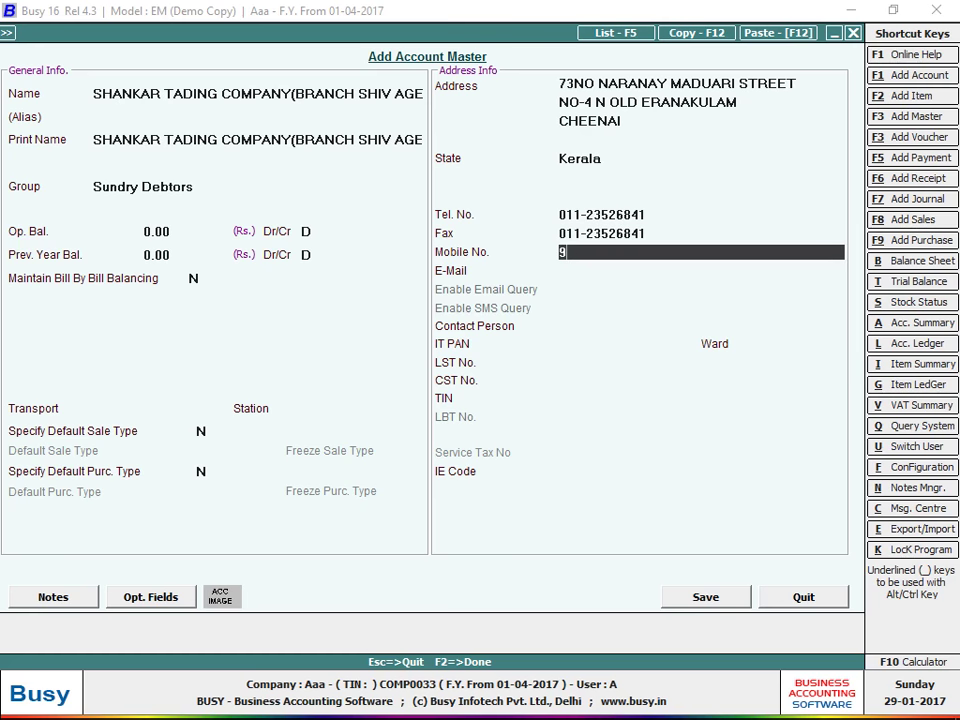
key("BackSpace")
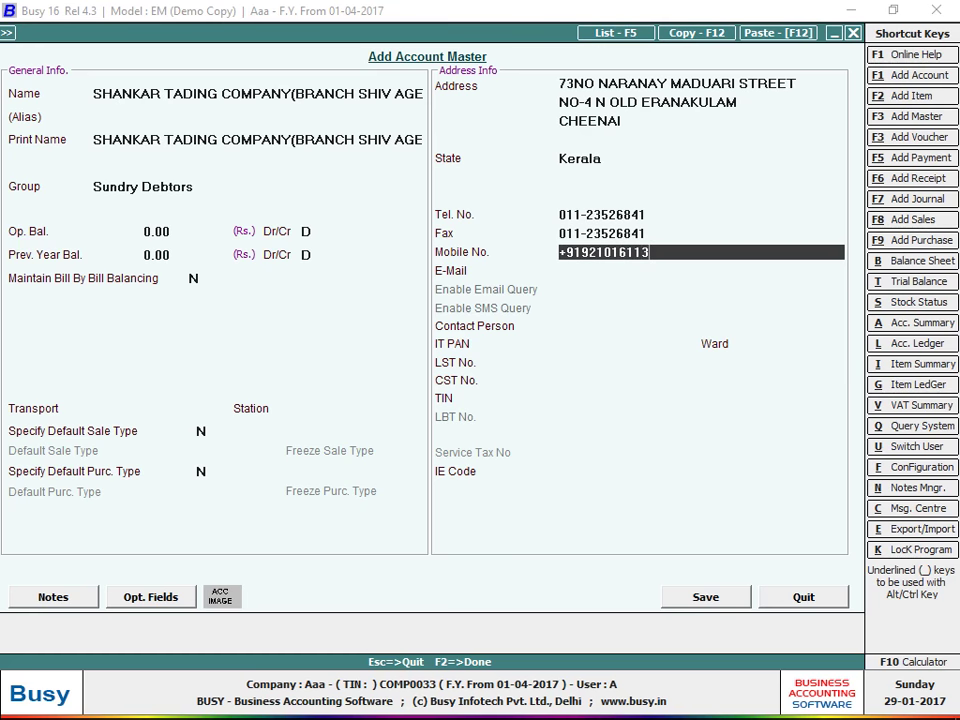
key("Return")
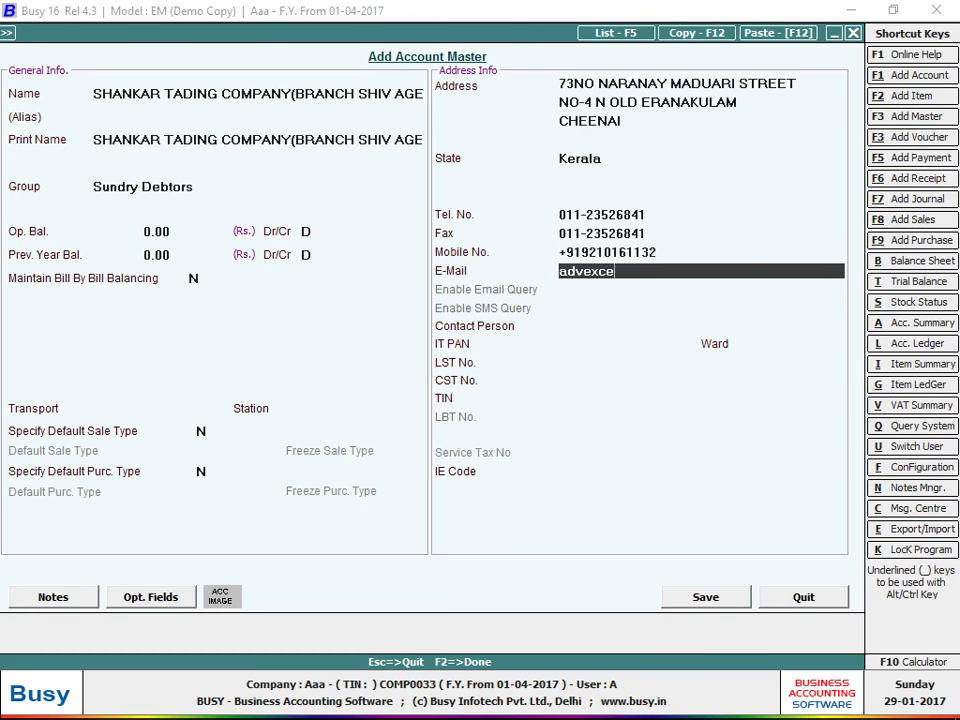
key("Return")
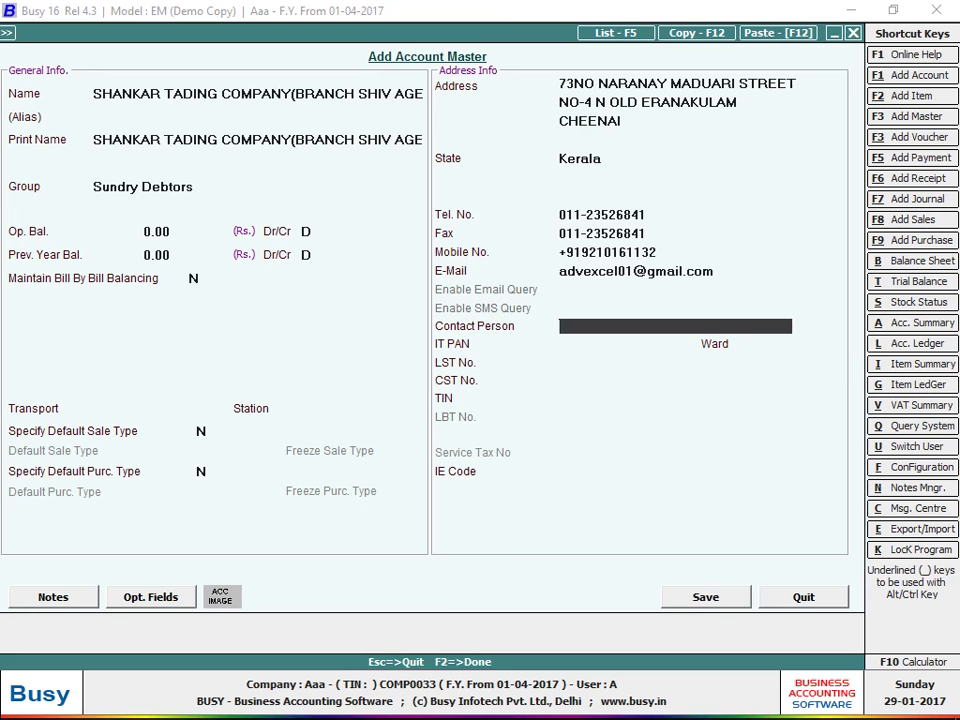
- Enter the contact person, IT PAN and TIN, accept the TIN warning, and save the account
key("Return")
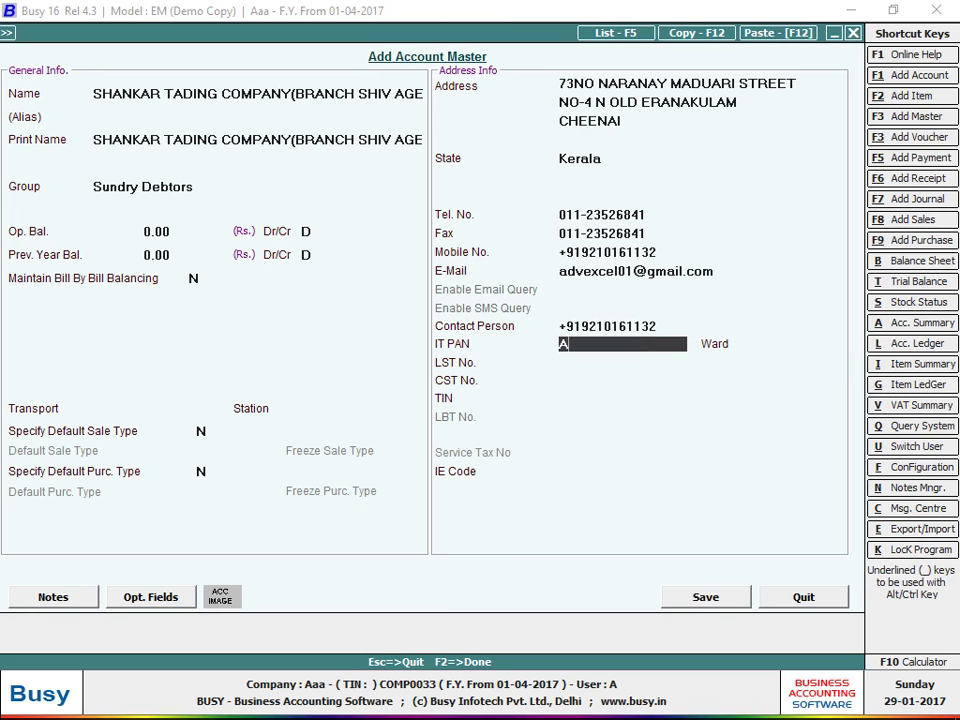
key("Return")
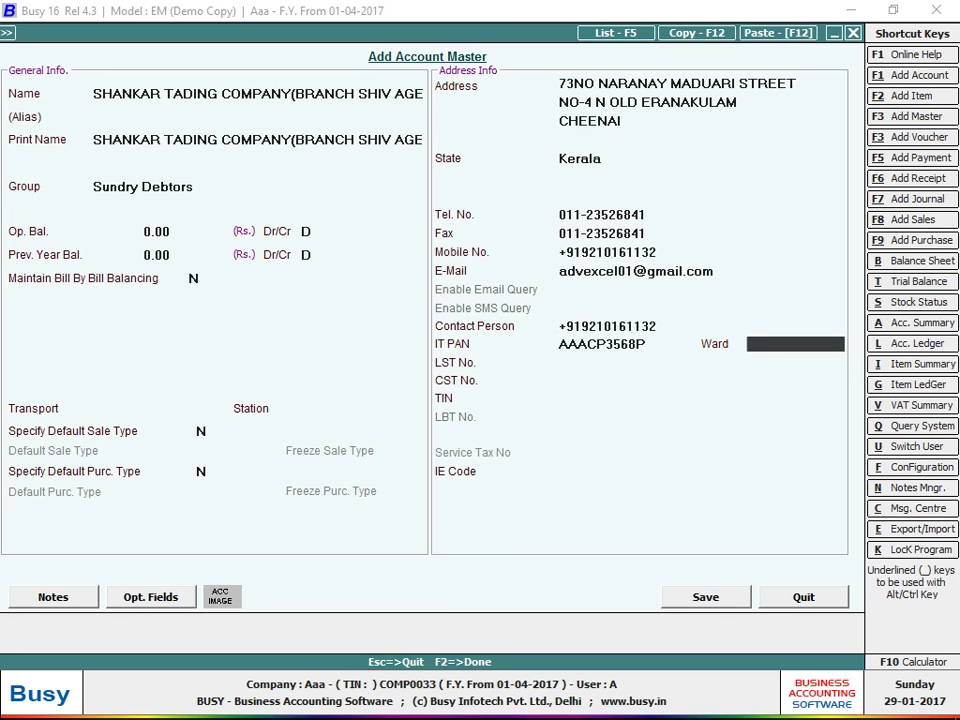
key("Return")
key("Return")
key("Return")
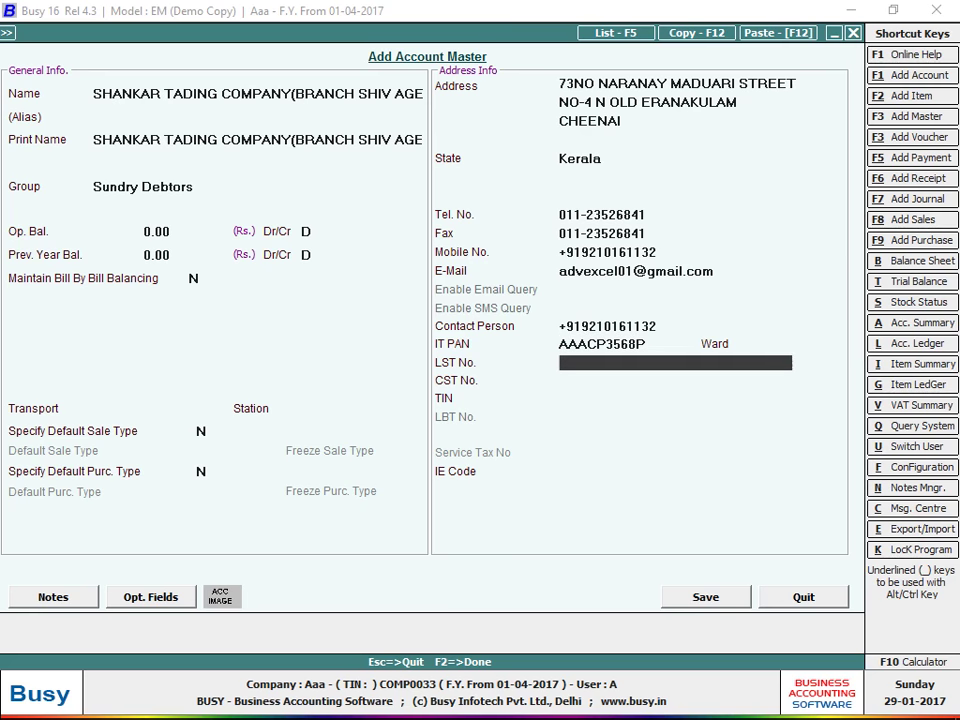
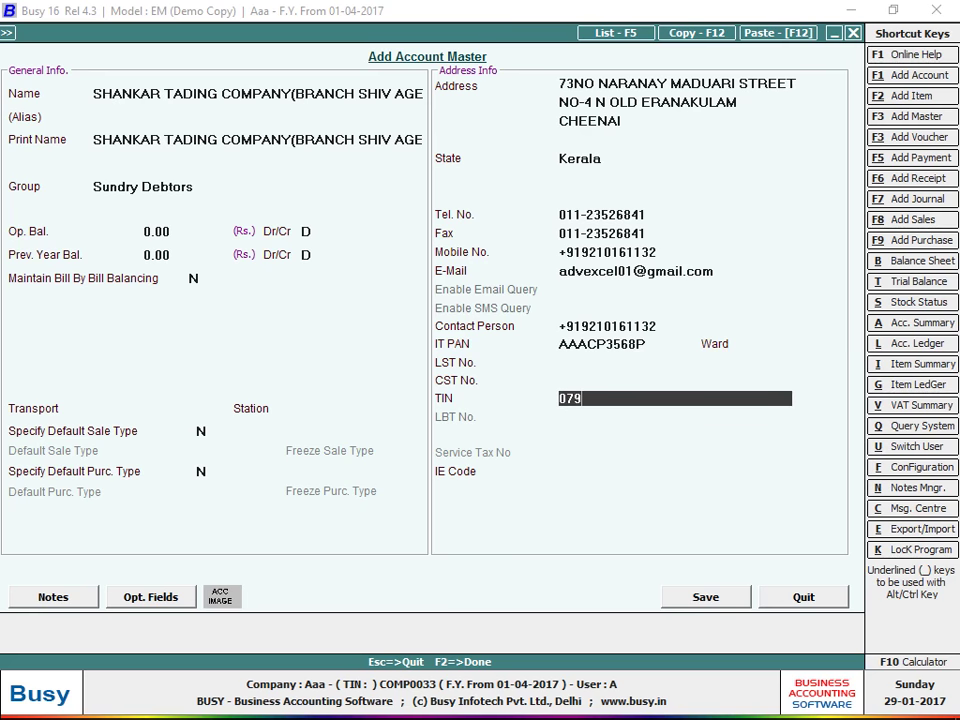
key("Return")
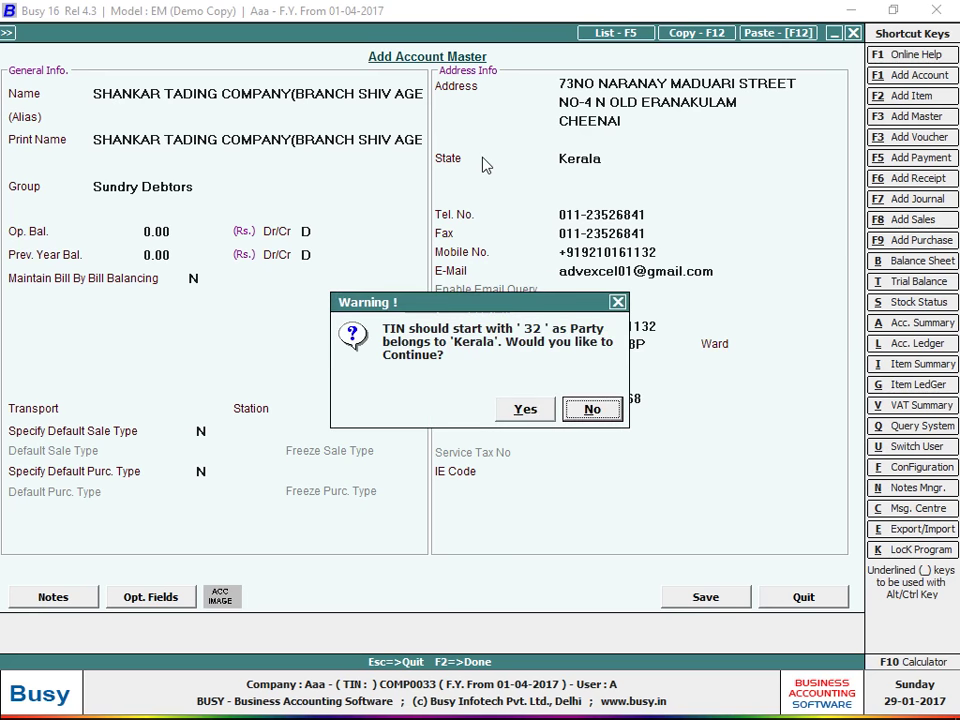
key("Left")
key("Return")
key("Return")
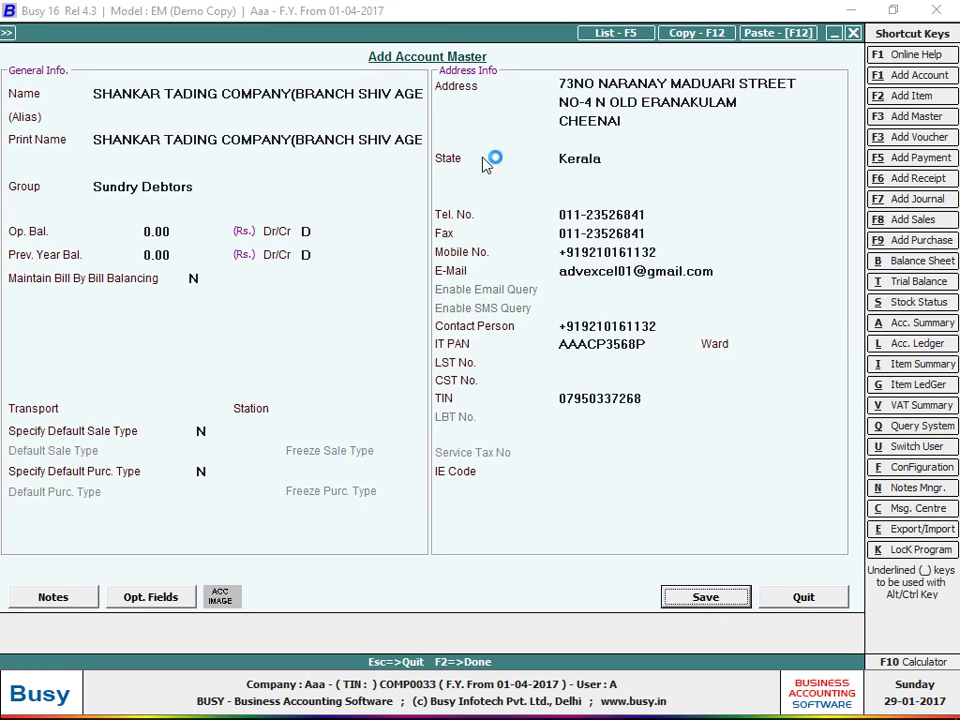
key("Return")
- Open Configure Account Labels under Add-On > Item/Account Label Printing
key("Escape")
key("Escape")
key("Escape")
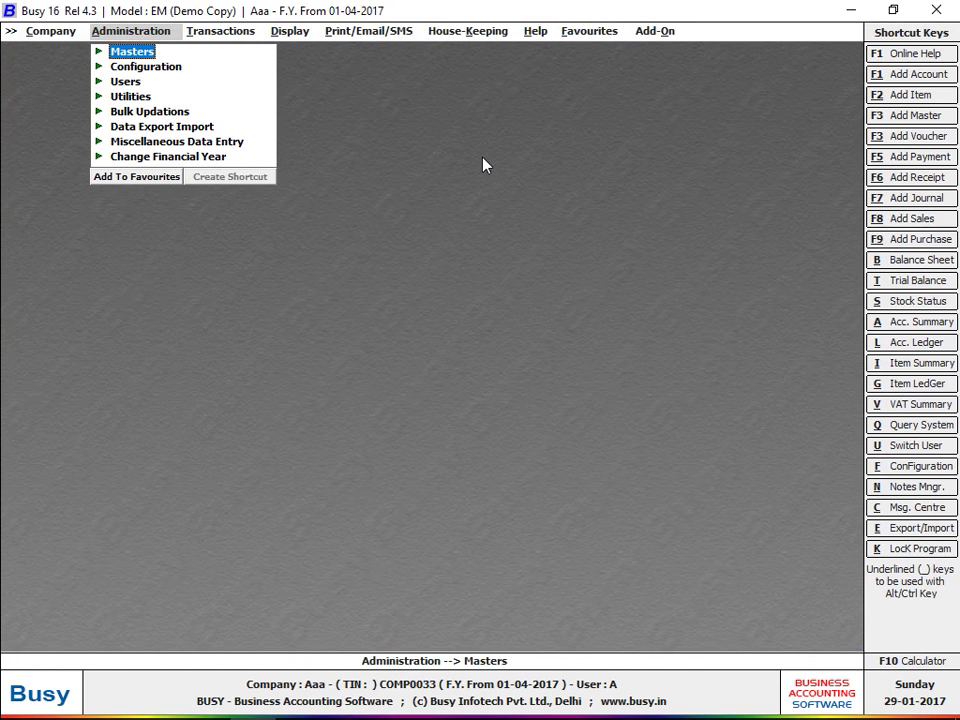
key("Right")
key("Right")
key("Right")
key("Right")
key("Right")
key("Right")
key("Right")
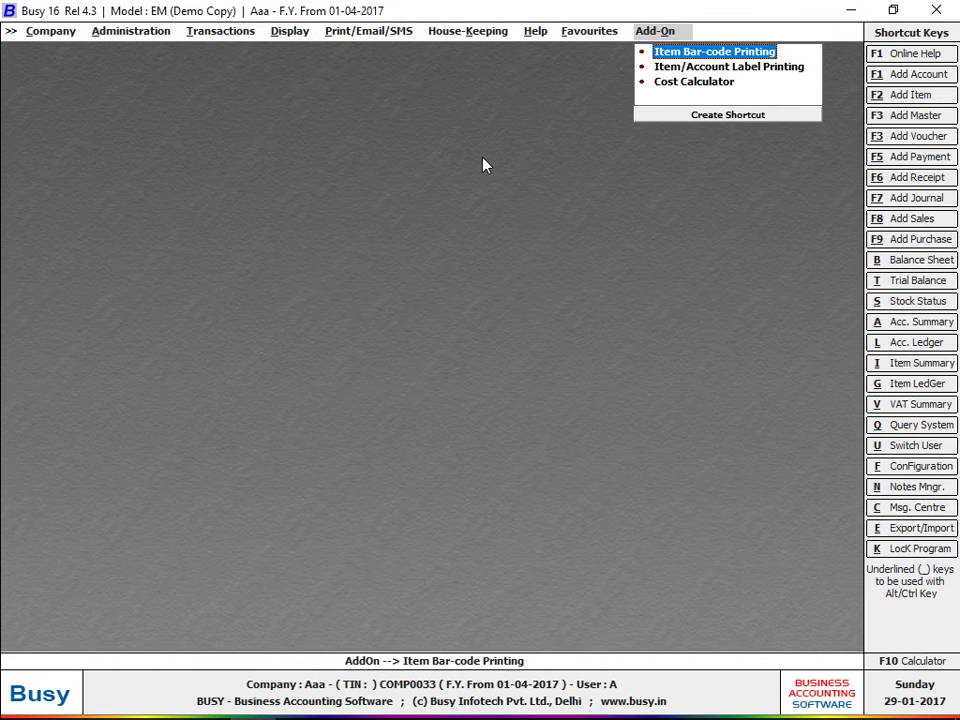
key("Down")
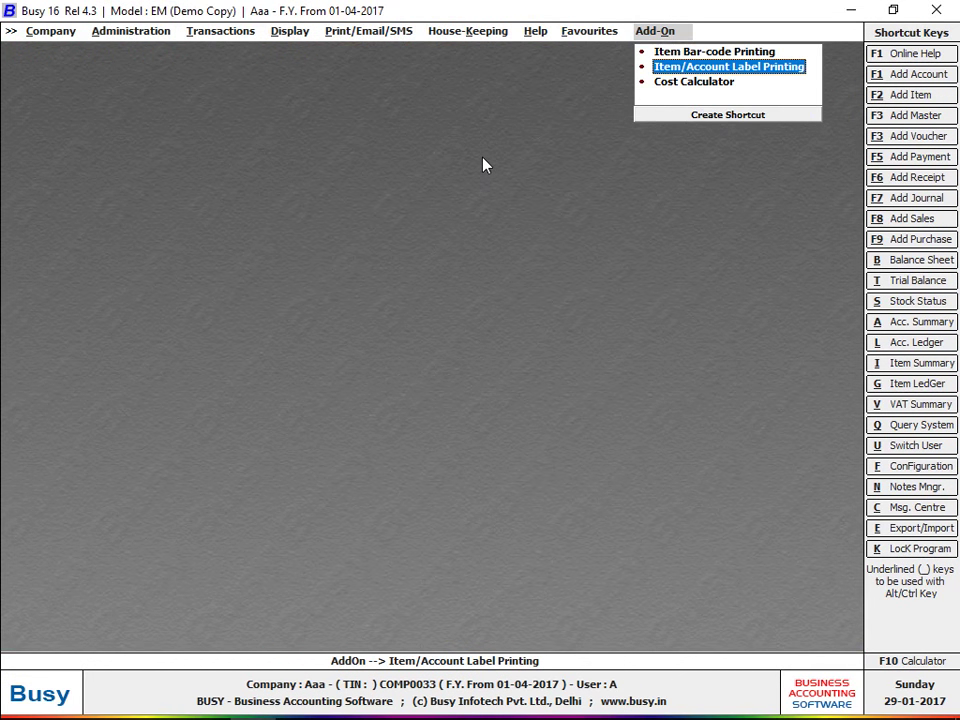
key("Return")
key("Return")
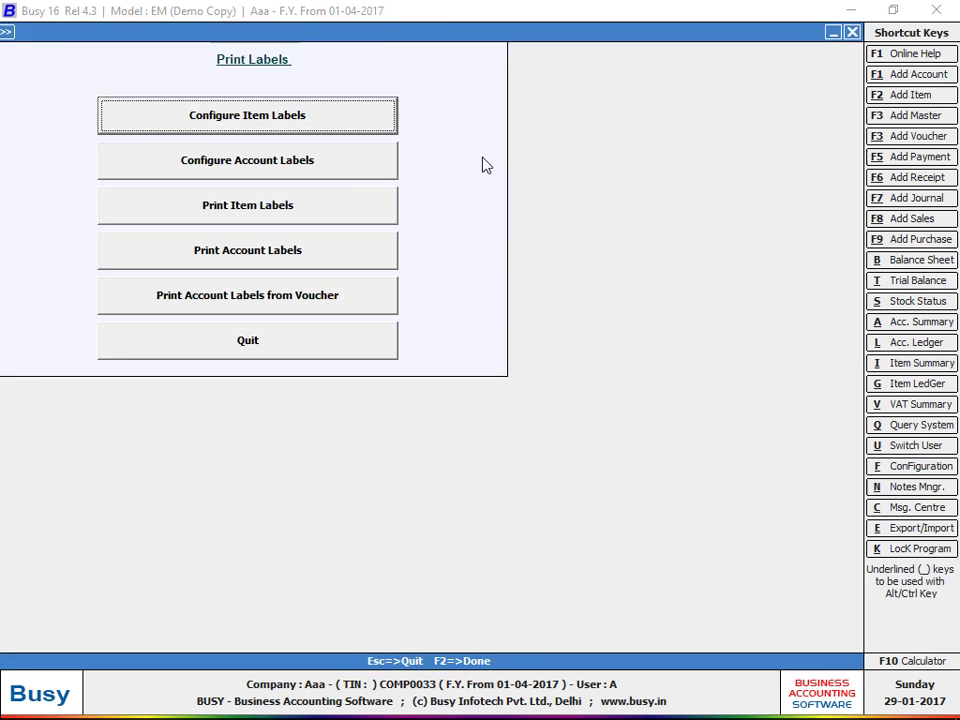
key("Down")
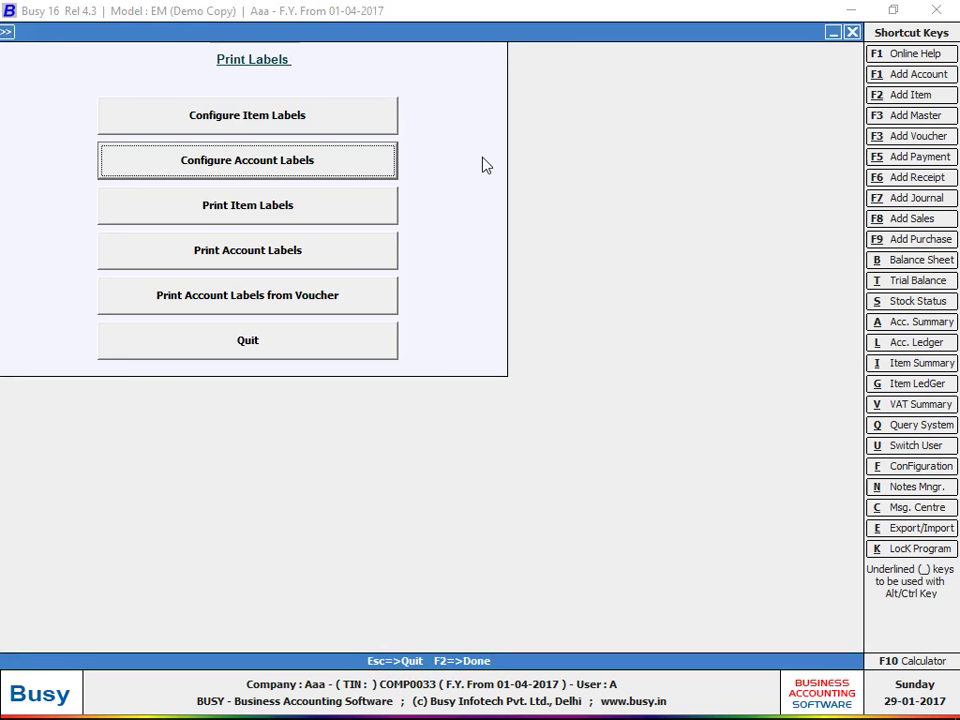
key("Return")
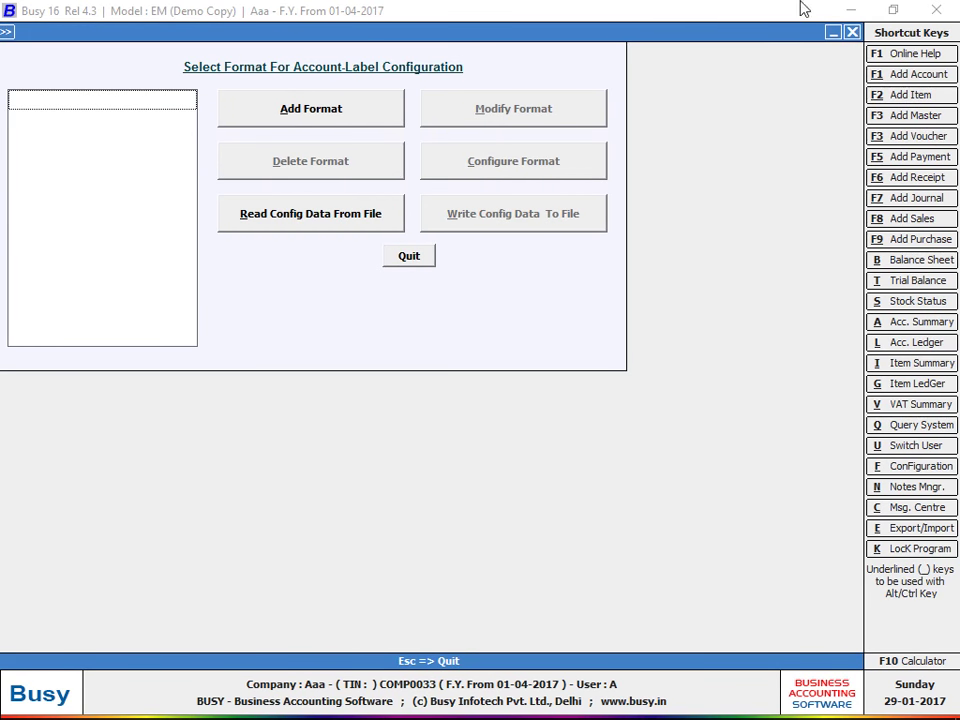
- Add a label format named 'new format'
left_click(312, 110)
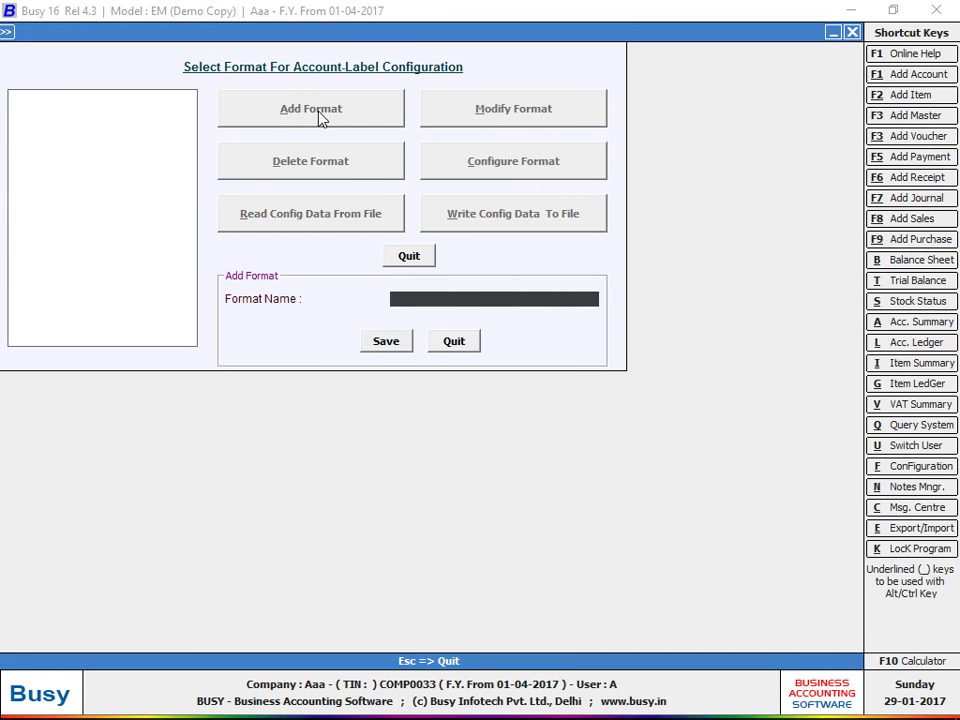
type("new")
type(" format")
key("Return")
key("Return")
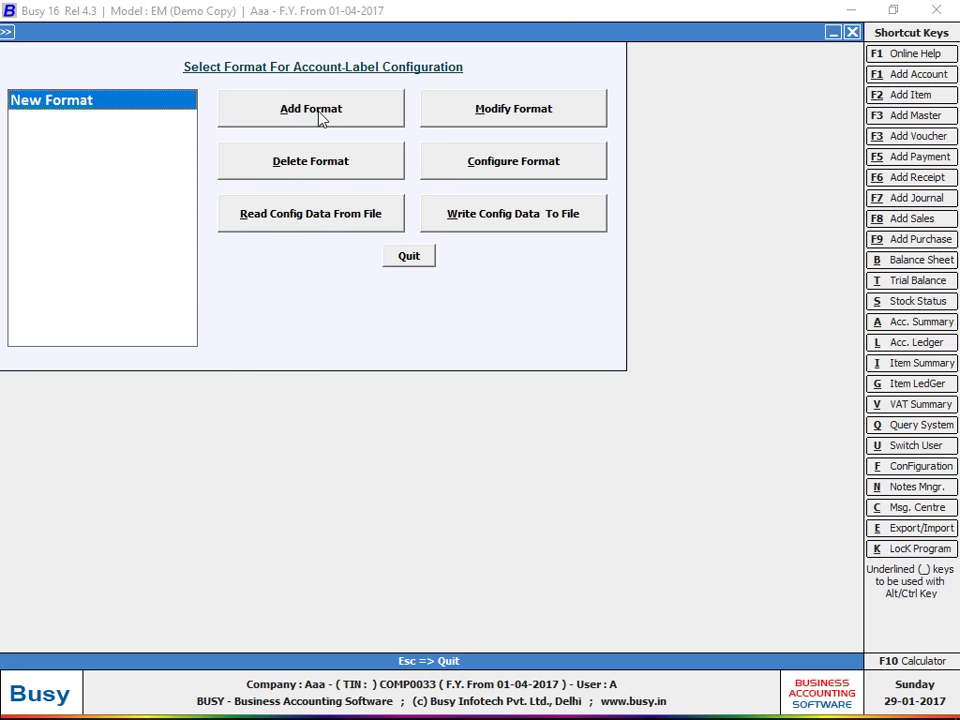
- Configure New Format's sheet: millimetres, XPS Document Writer, Windows style, Continuous Roll, 1 label per row
left_click(507, 168)
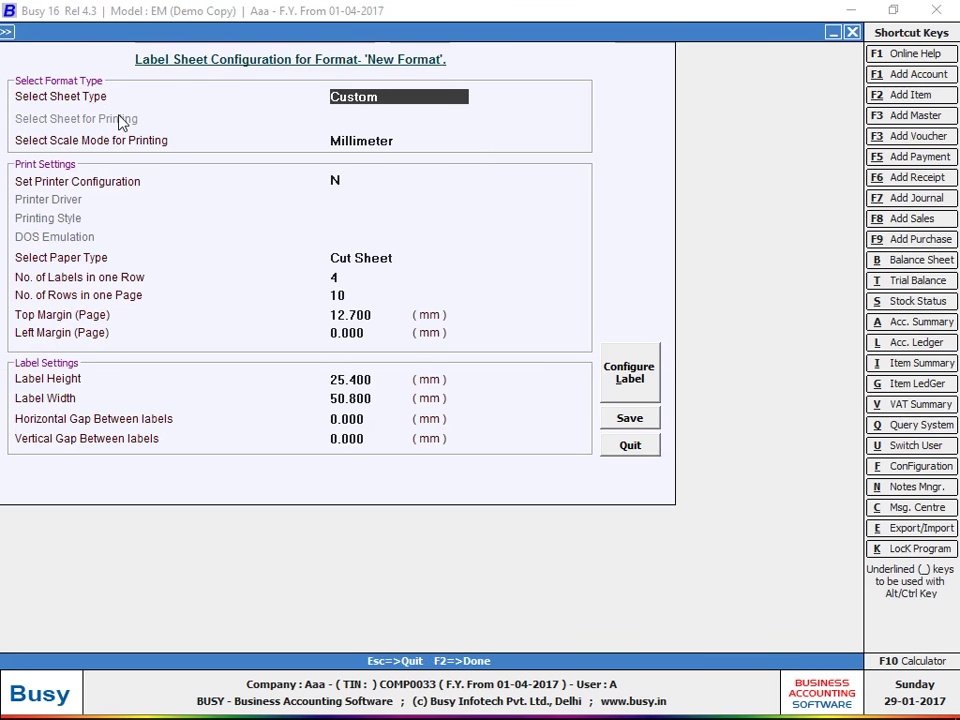
key("Return")
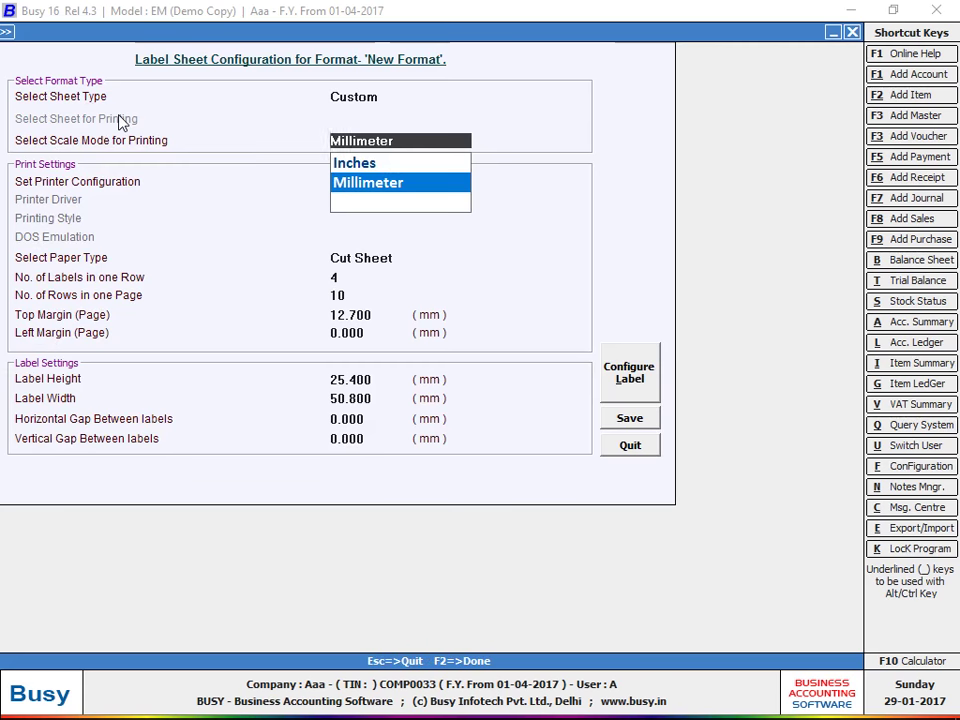
key("Return")
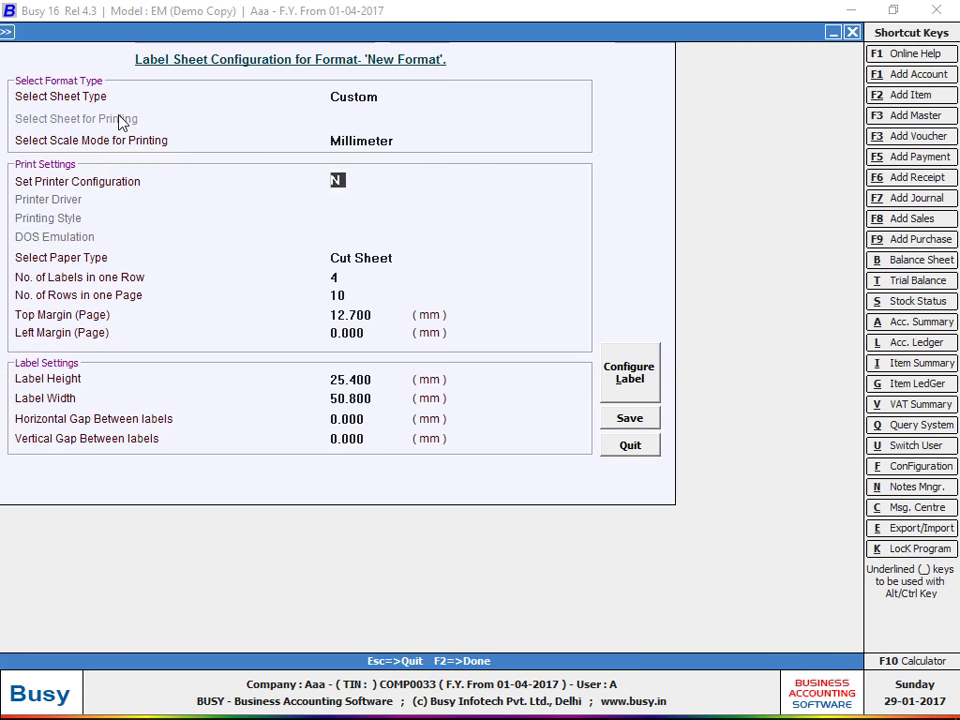
key("y")
key("Return")
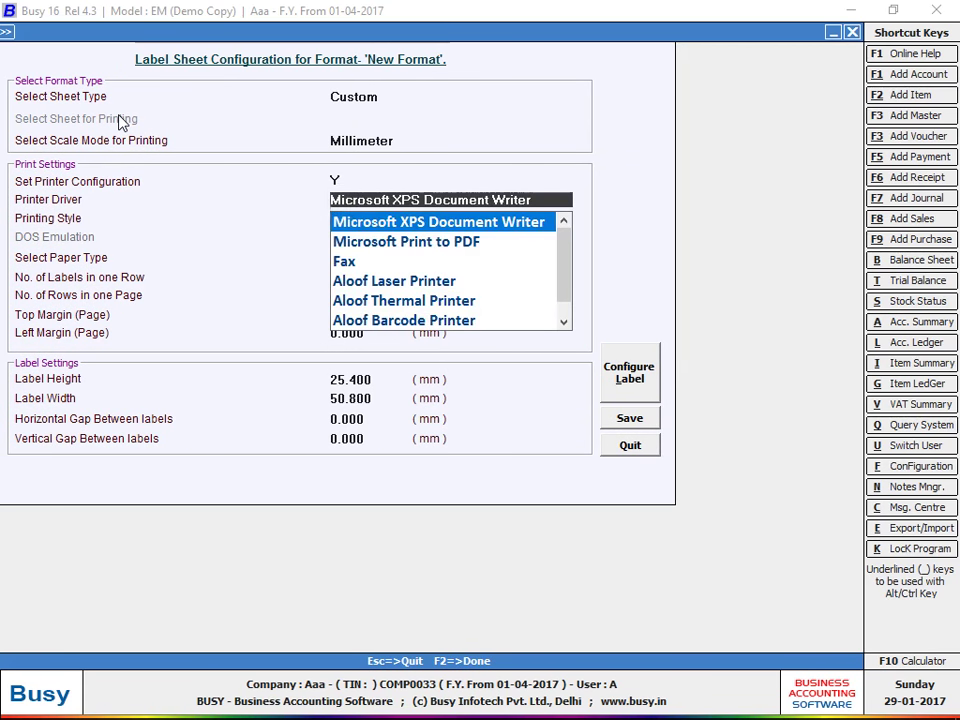
key("Return")
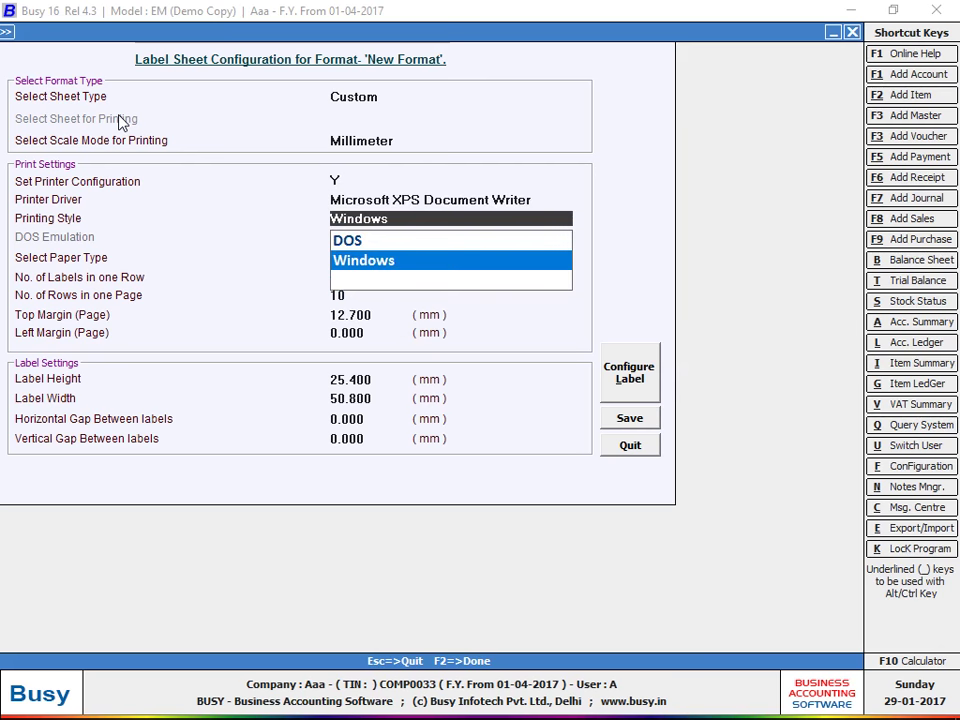
key("Return")
key("Down")
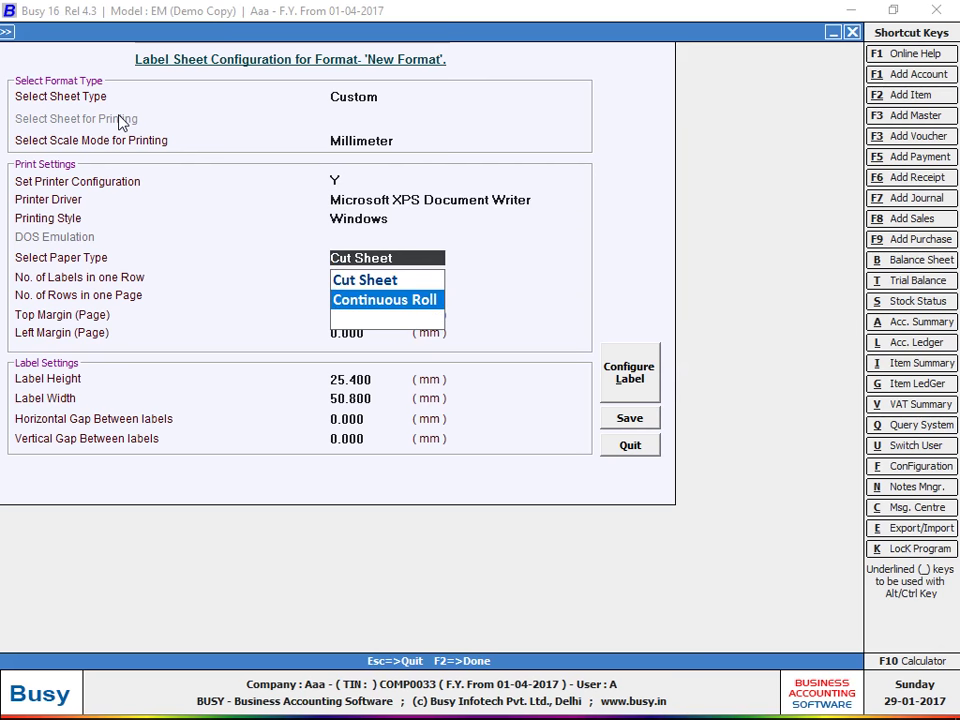
key("Return")
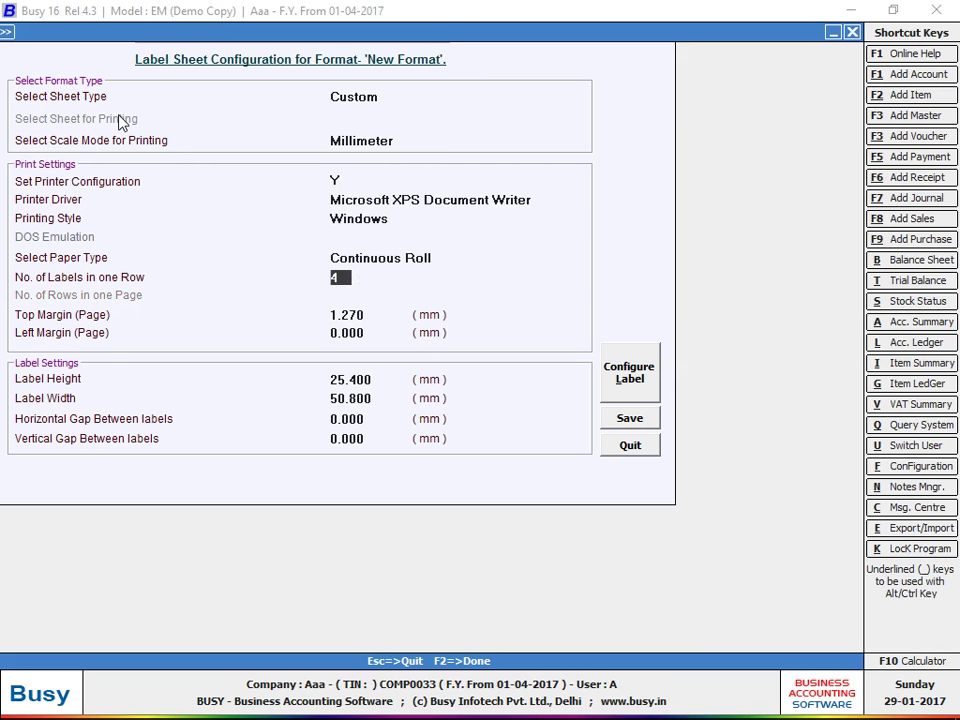
type("1")
key("Return")
key("Return")
key("Return")
key("Return")
key("Return")
key("Return")
key("Return")
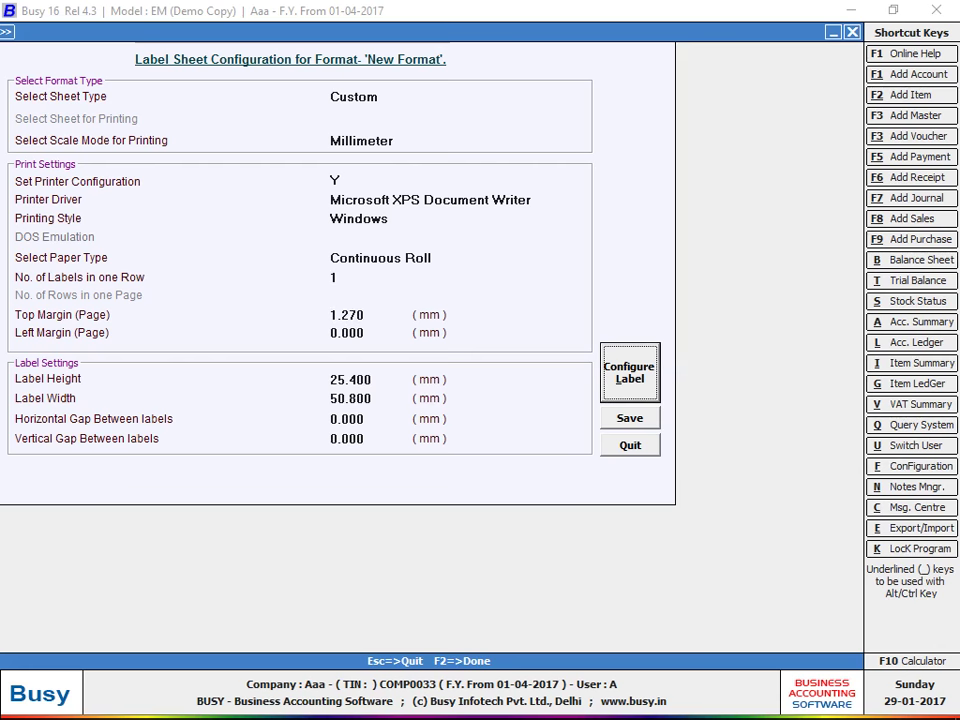
key("Return")
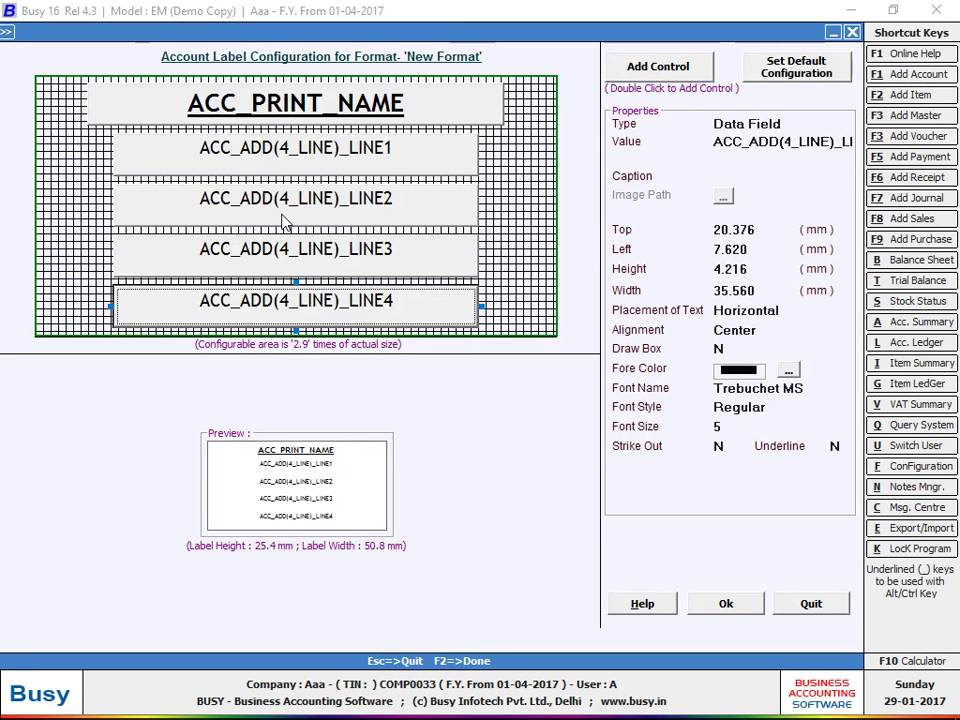
- Accept the label layout, save the sheet settings, and return to the Print Labels menu
left_click(752, 608)
left_click(646, 422)
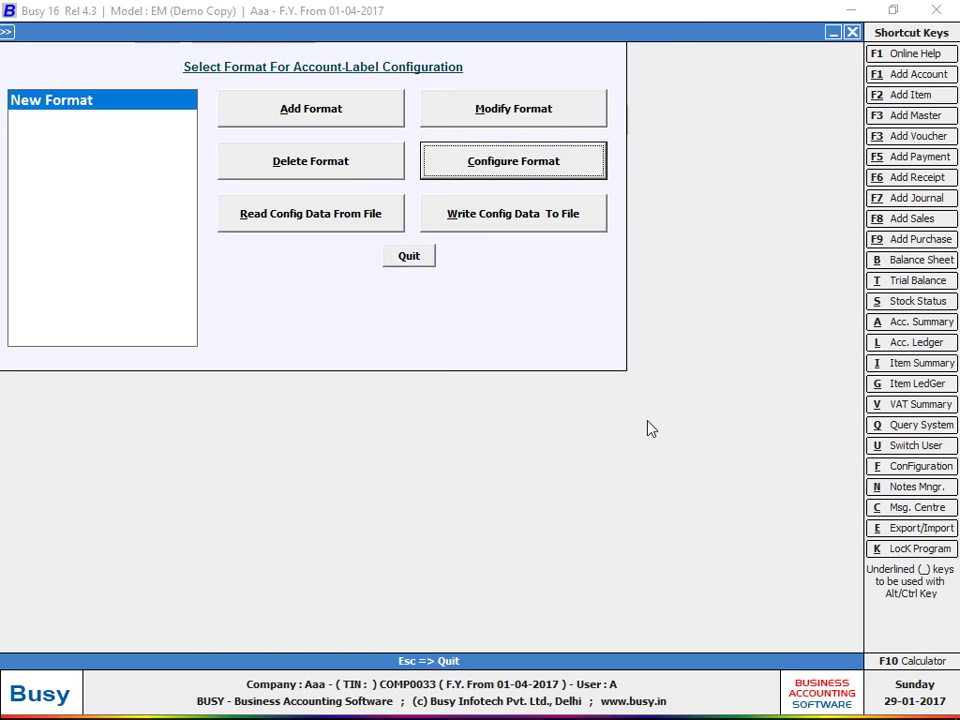
left_click(425, 262)
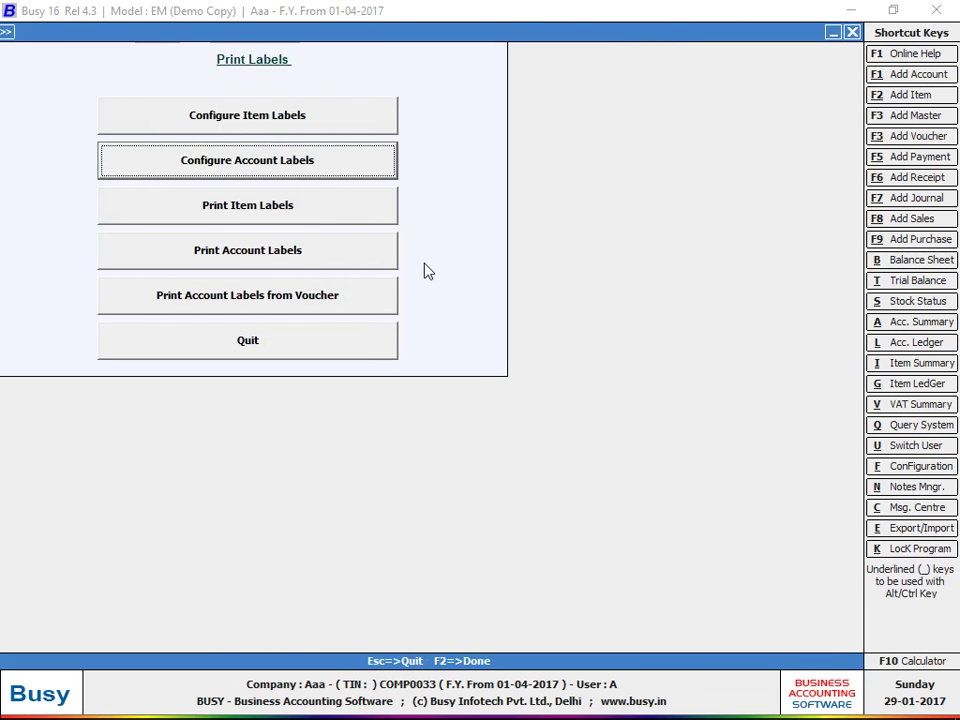
- Preview a New Format label for the single Shankar Tading Company branch account
left_click(262, 262)
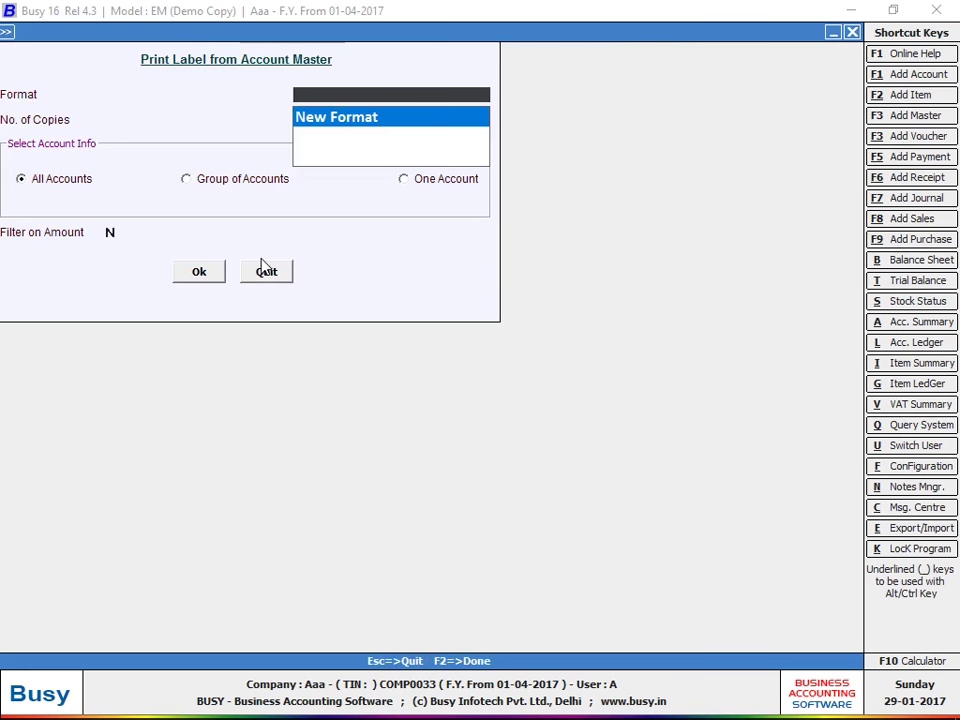
key("Return")
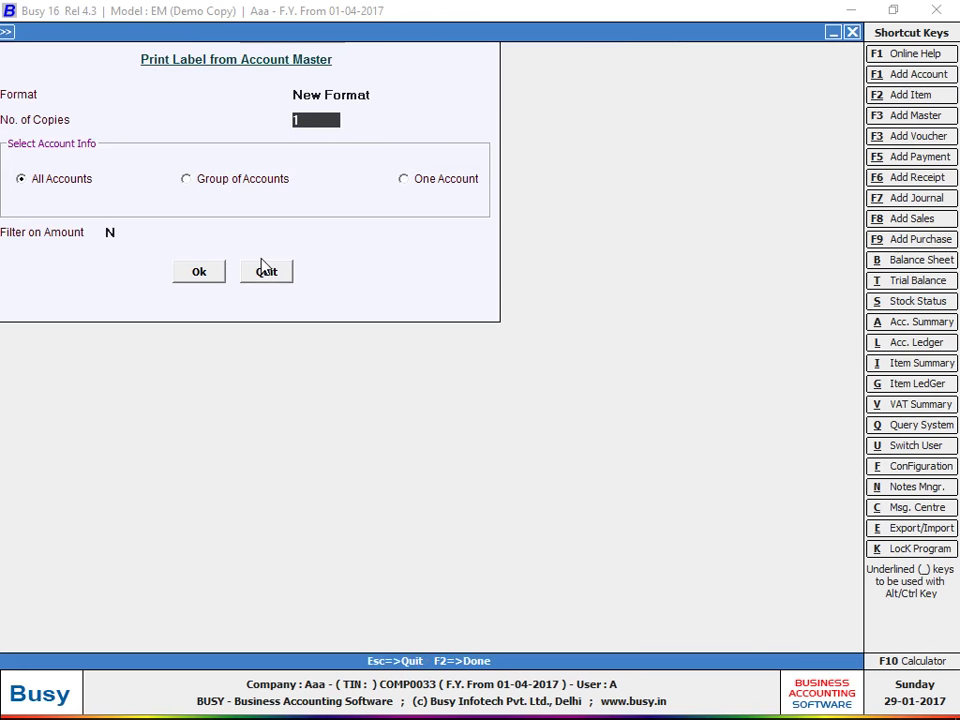
left_click(445, 182)
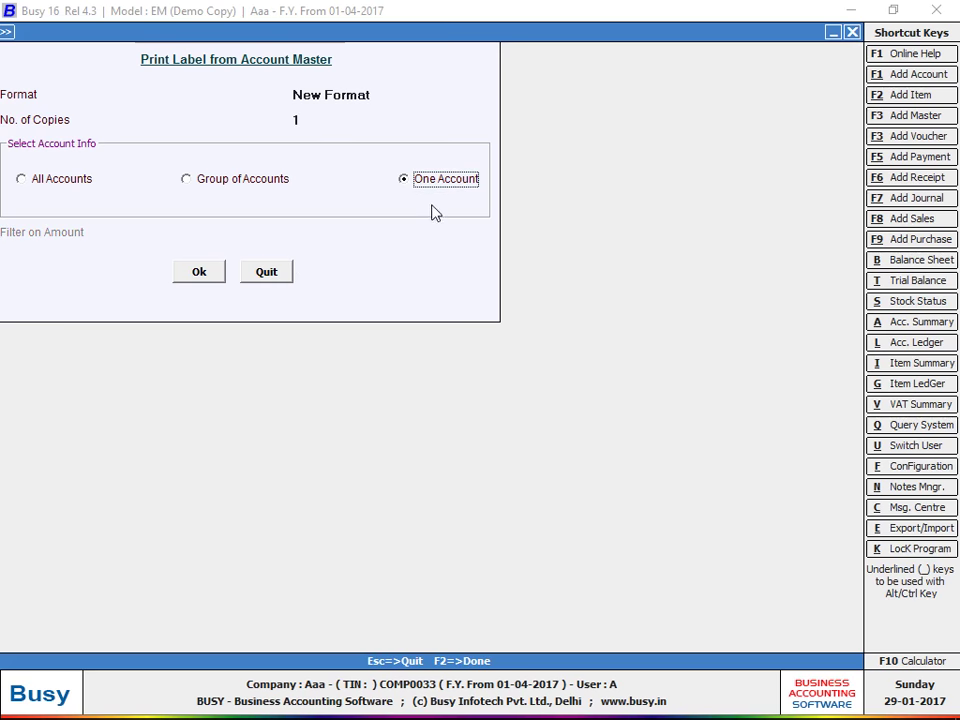
left_click(197, 274)
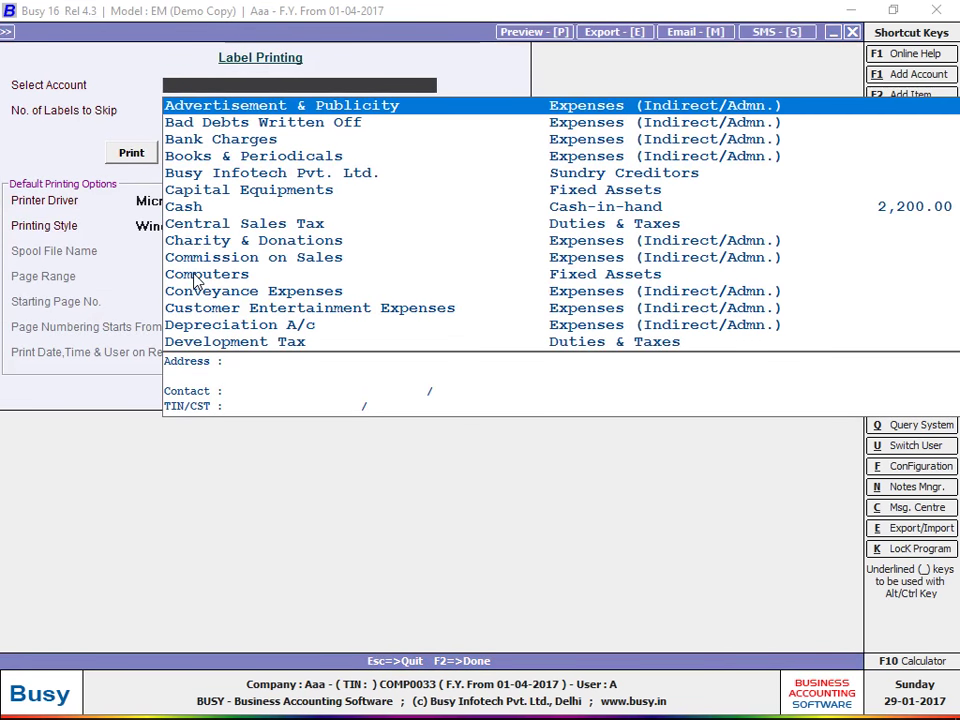
type("sh")
key("Return")
key("Return")
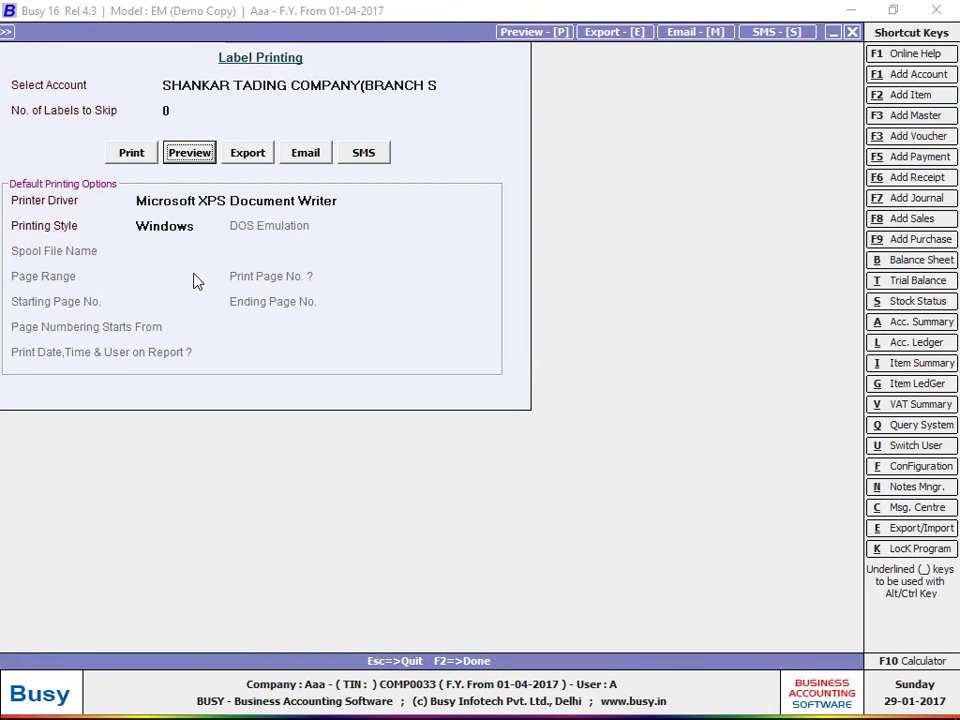
key("Return")
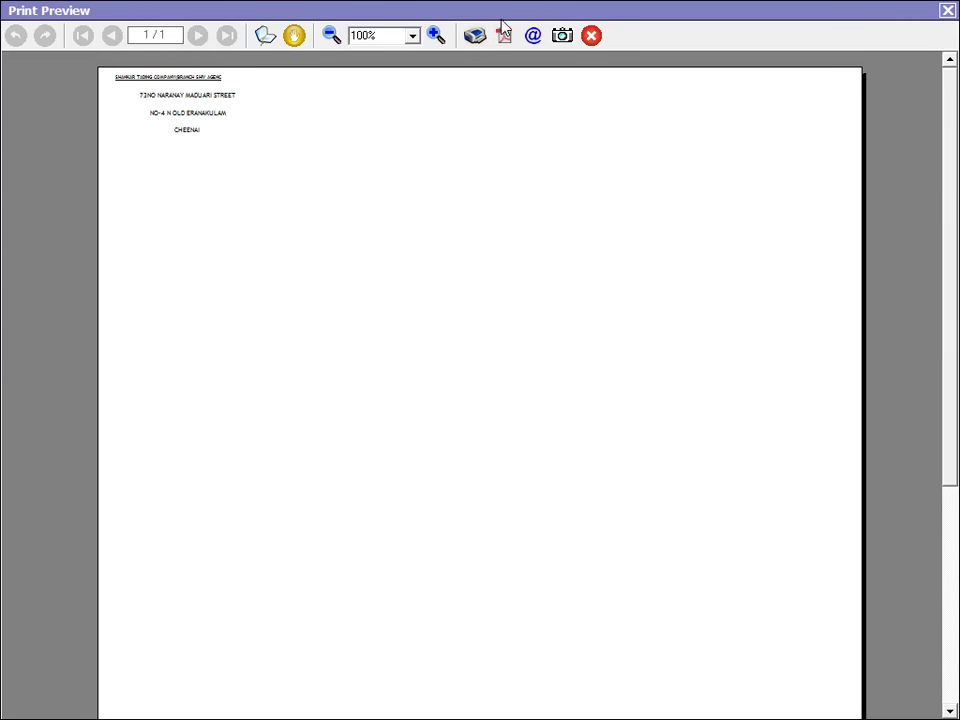
- Zoom the label preview to 250%, then close it
left_click(436, 35)
left_click(436, 35)
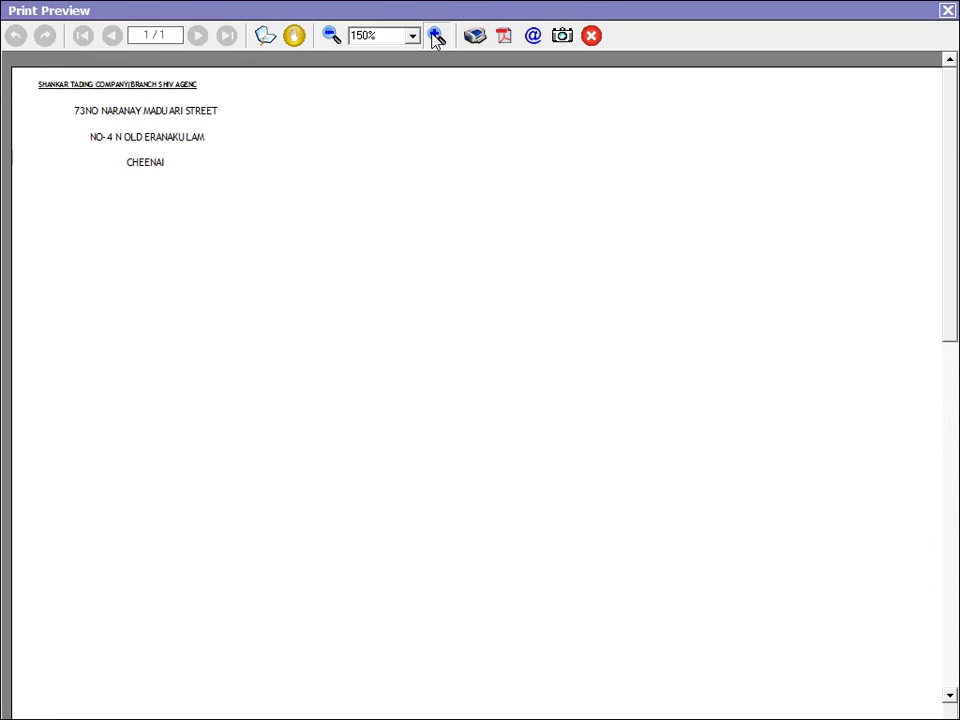
left_click(436, 35)
left_click(436, 35)
left_click(436, 35)
left_click(436, 35)
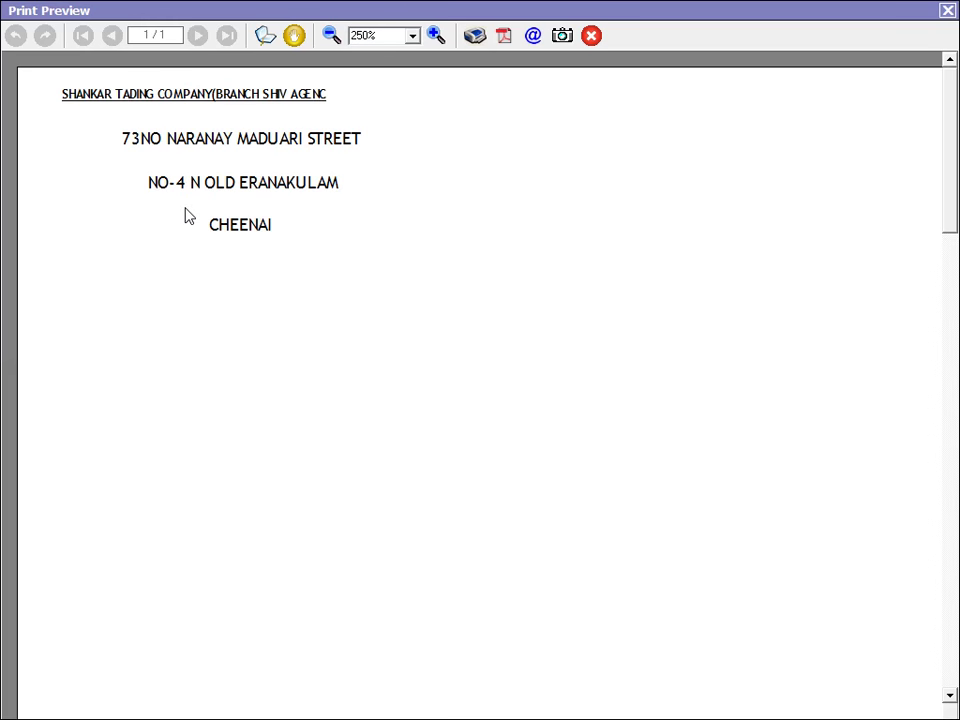
key("Escape")
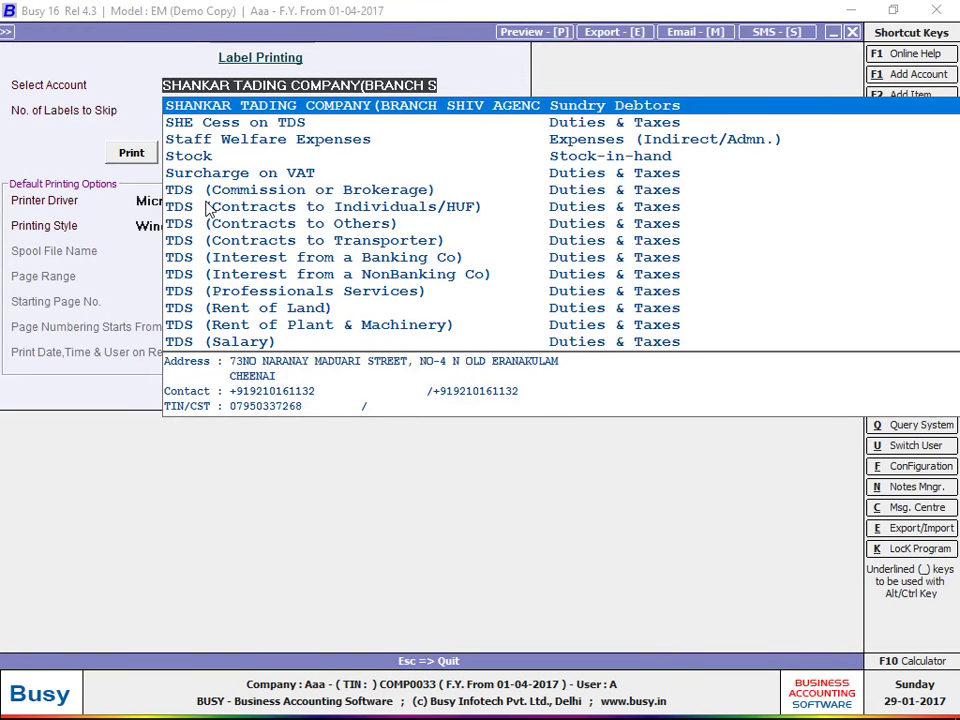
- Preview the Staff Welfare Expenses label, then exit the label printing screens
key("Down")
key("Down")
key("Return")
key("Right")
key("Return")
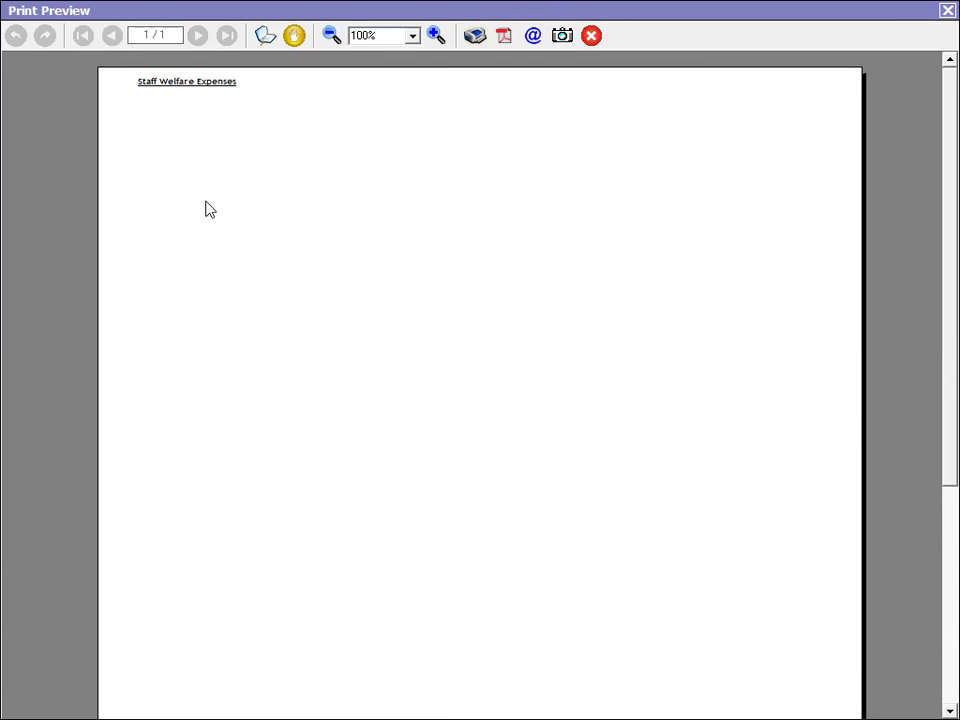
key("Escape")
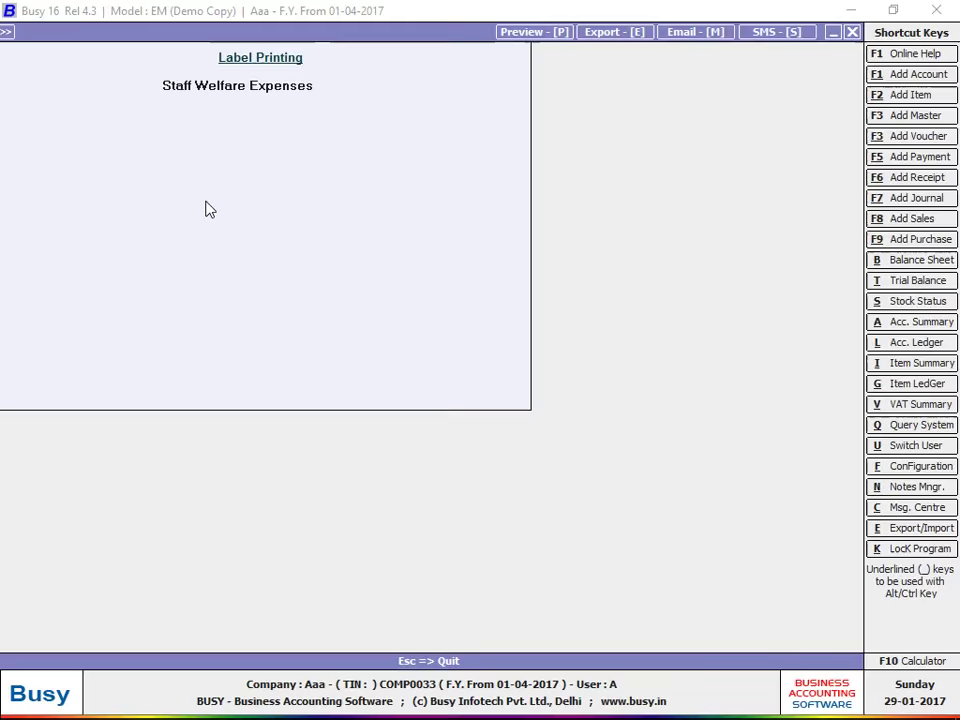
key("Escape")
key("Escape")
key("Escape")
key("Escape")
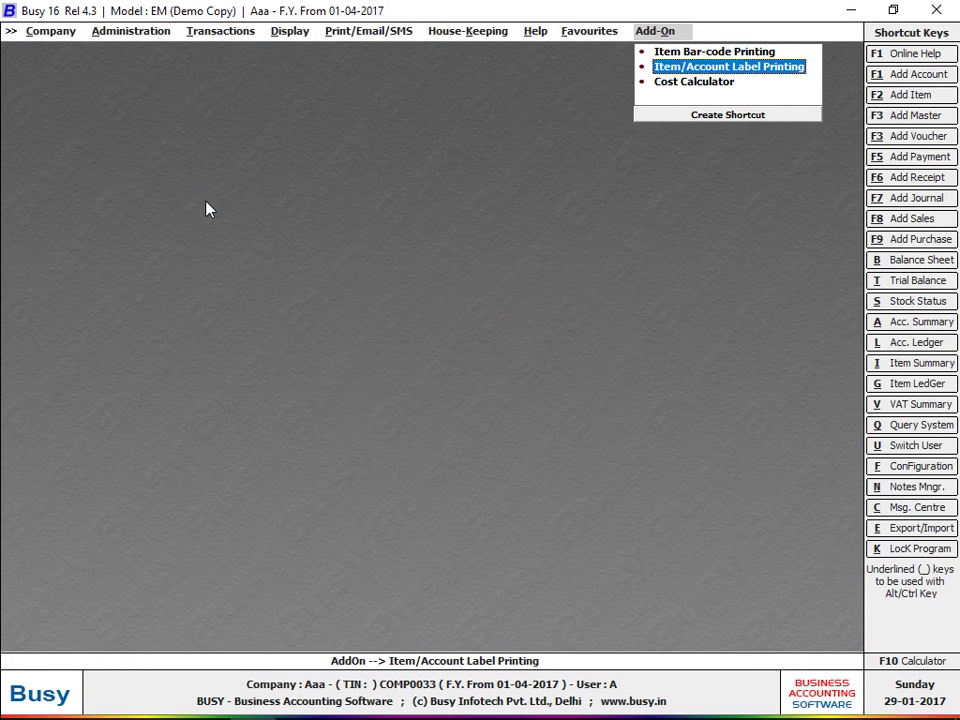
- Open the New Format account label layout designer via Configure Account Labels
key("Return")
left_click(259, 172)
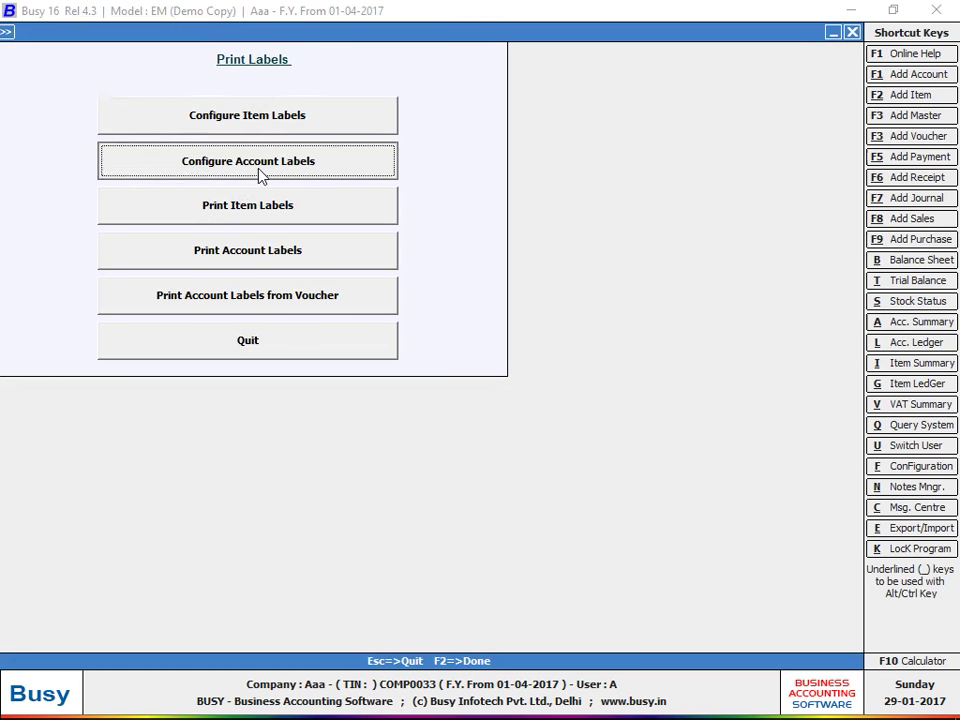
left_click(437, 154)
key("F2")
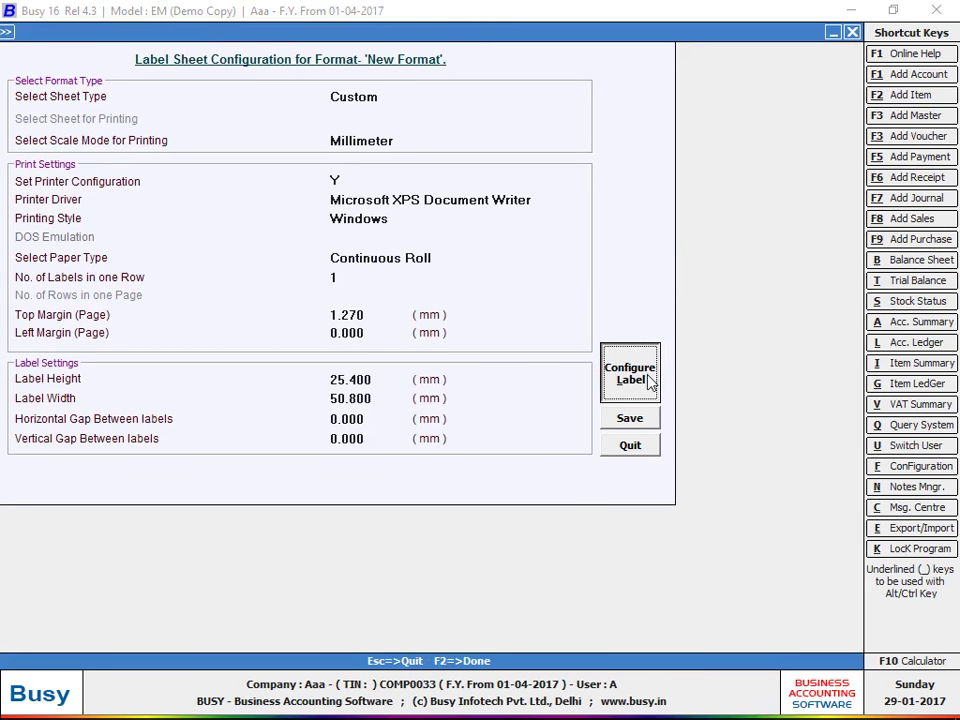
left_click(645, 380)
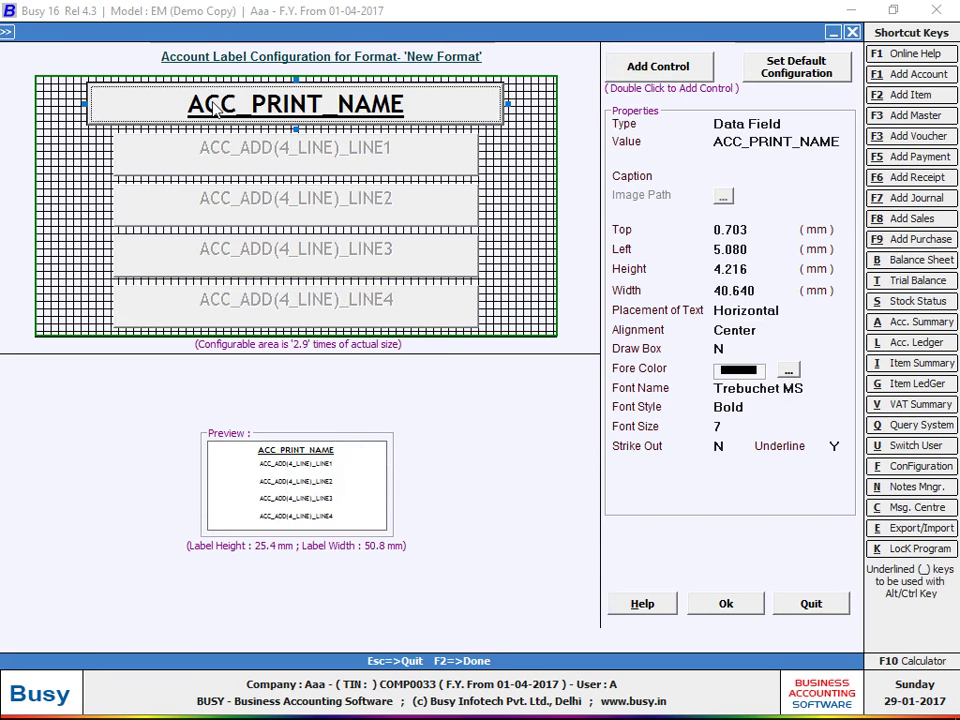
- Shift the ACC_PRINT_NAME field slightly lower and confirm its underline setting
left_click_drag(214, 108, 212, 93)
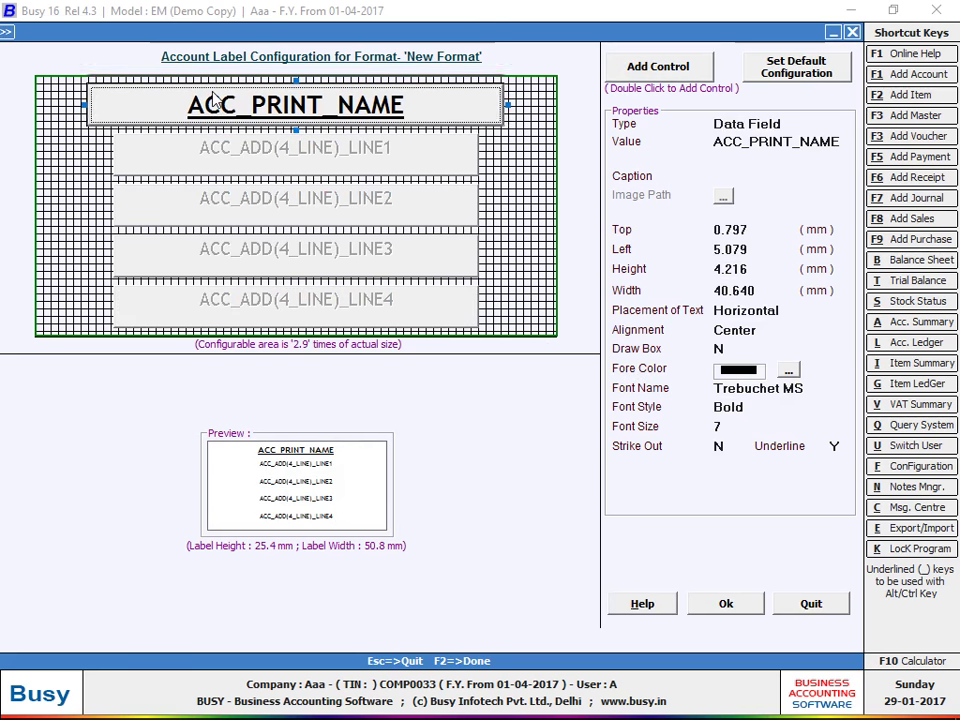
left_click(590, 407)
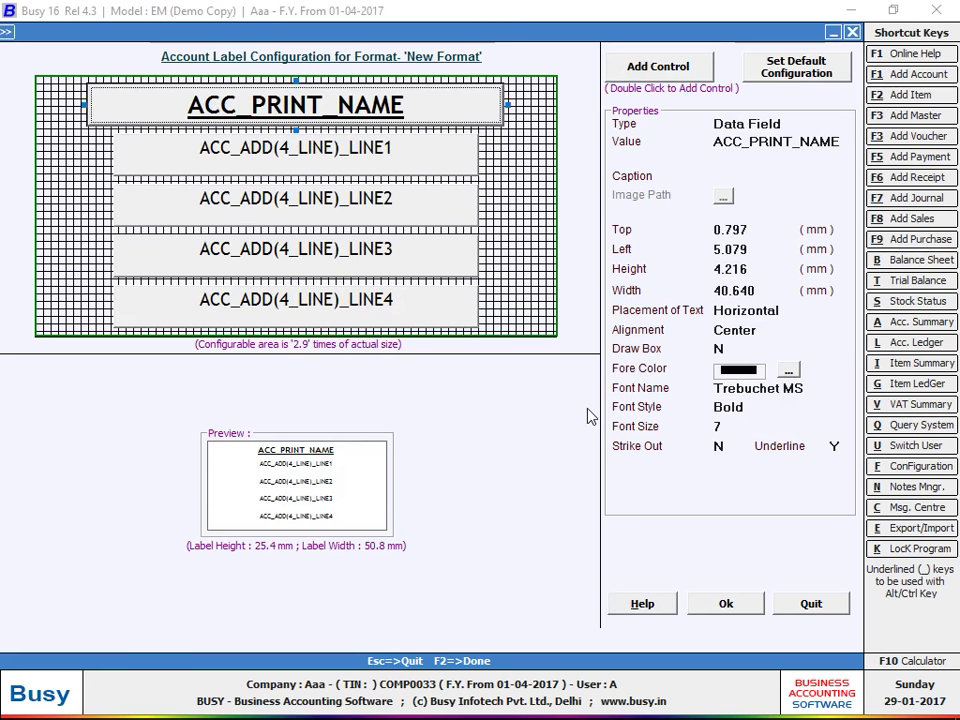
left_click(836, 446)
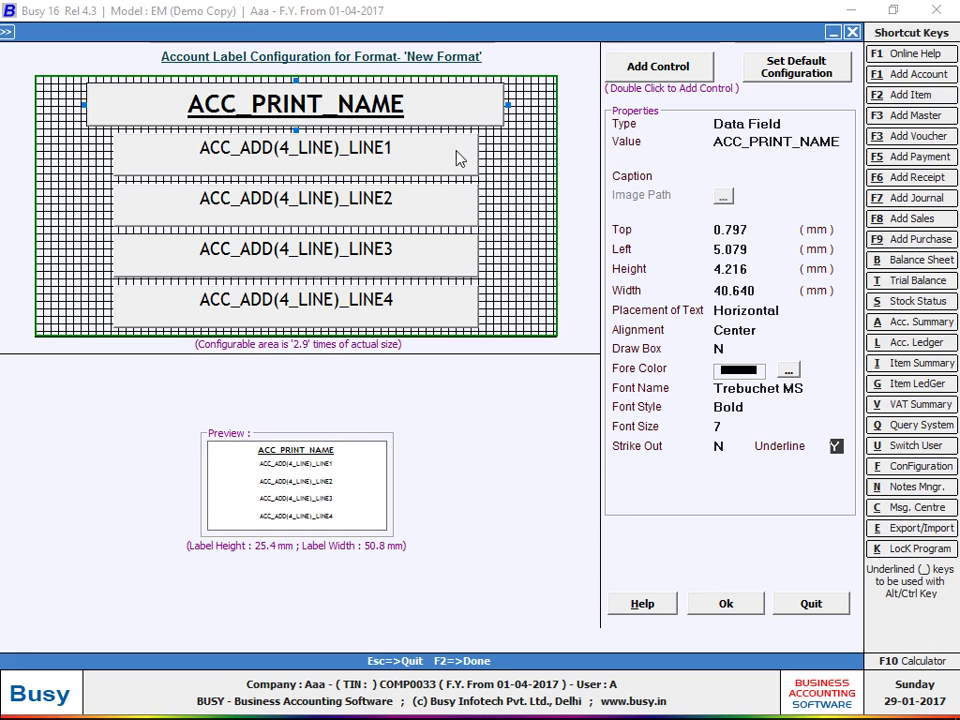
left_click(409, 121)
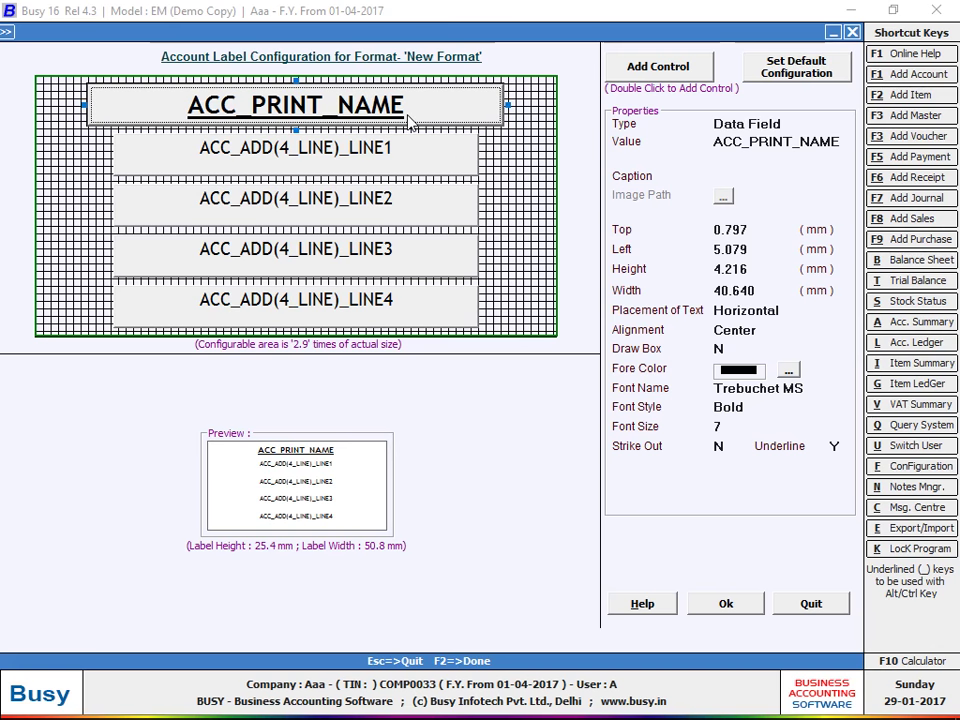
key("F2")
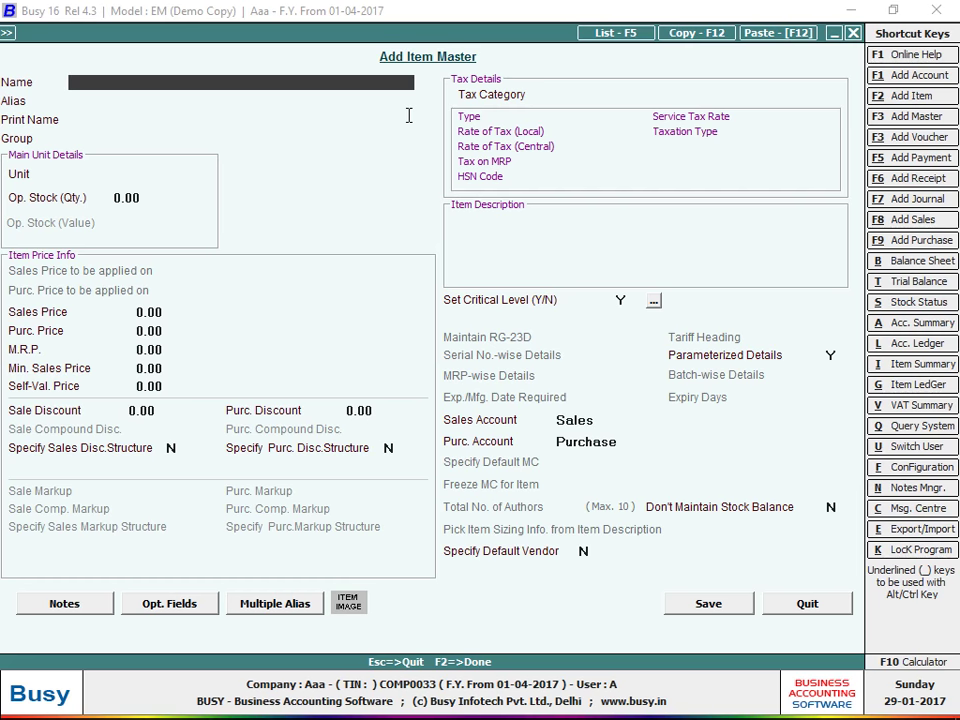
- Start a new account named 'A.K SOFTWARE & SERVICES'
key("Escape")
key("alt+F1")
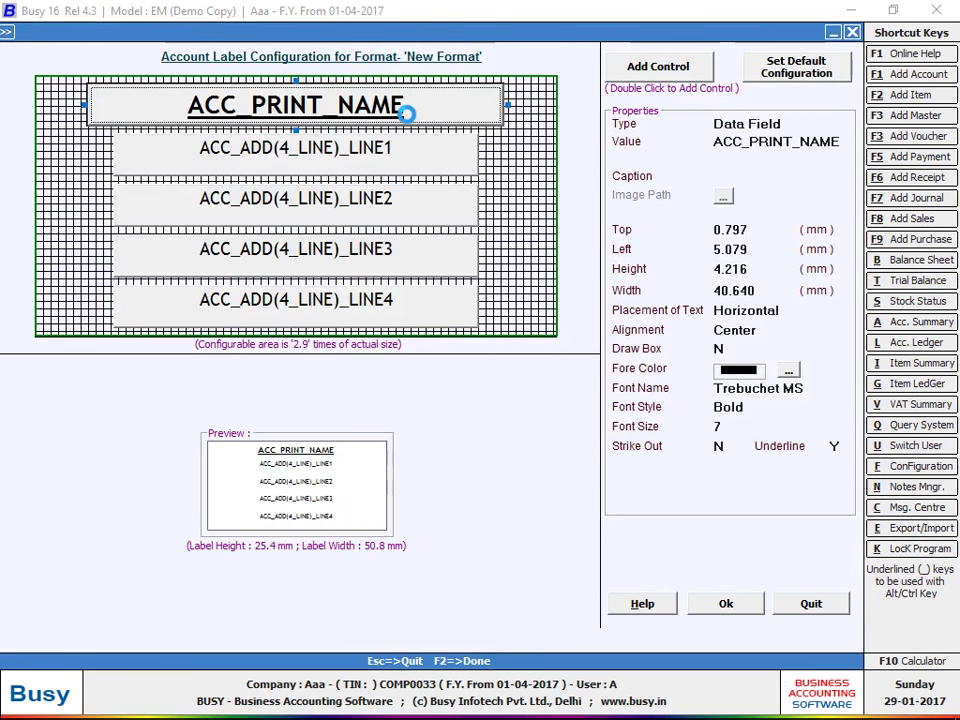
key("F5")
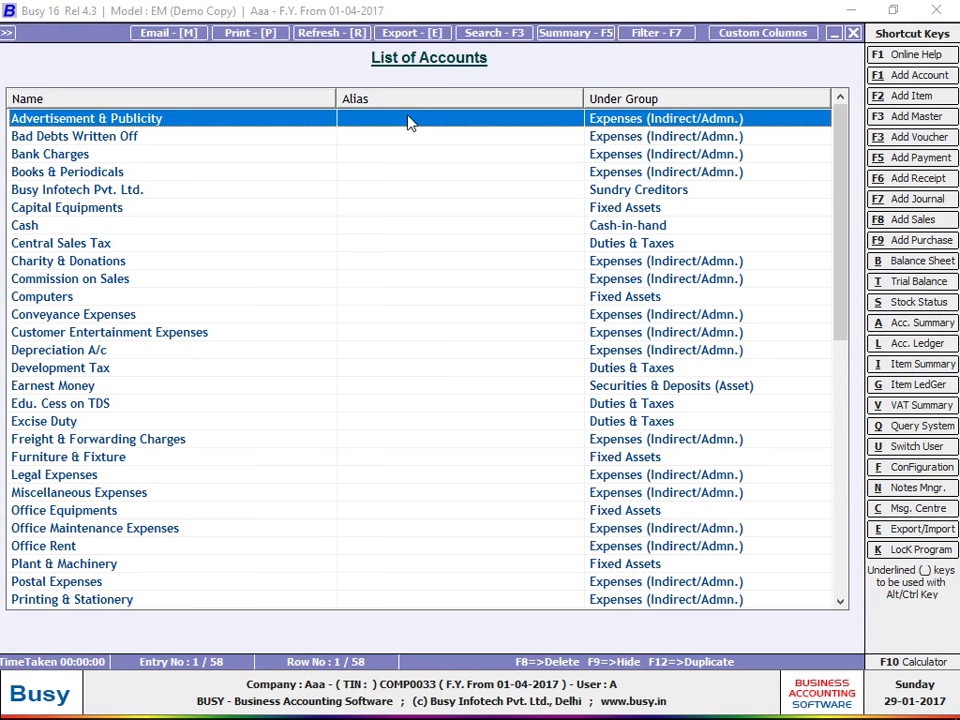
key("Escape")
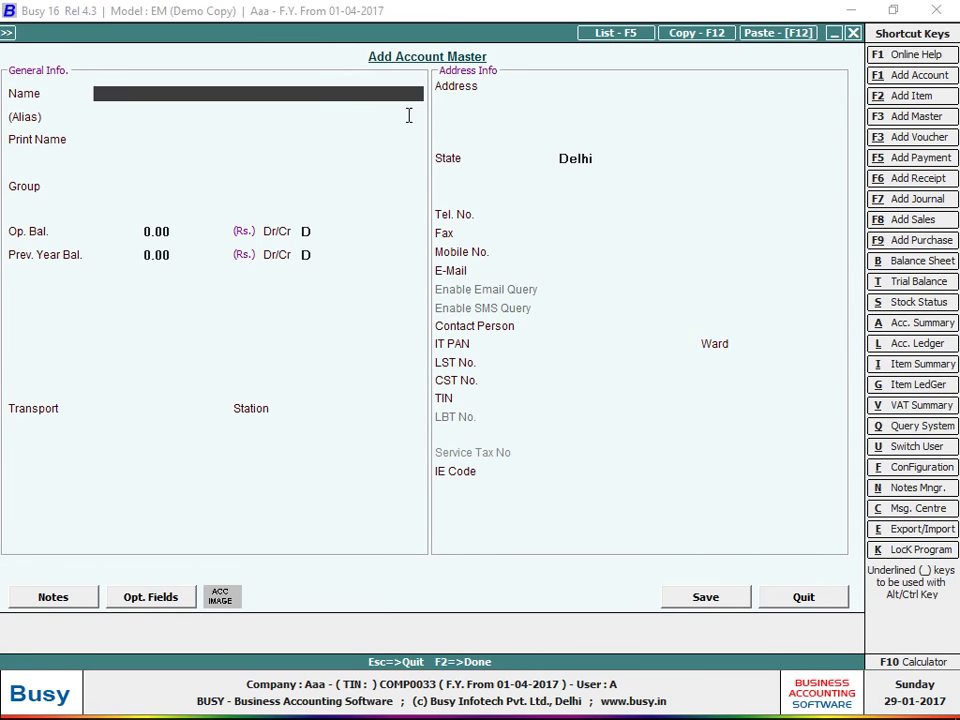
type("A")
type(".K SOFTWA")
type("RE & SE")
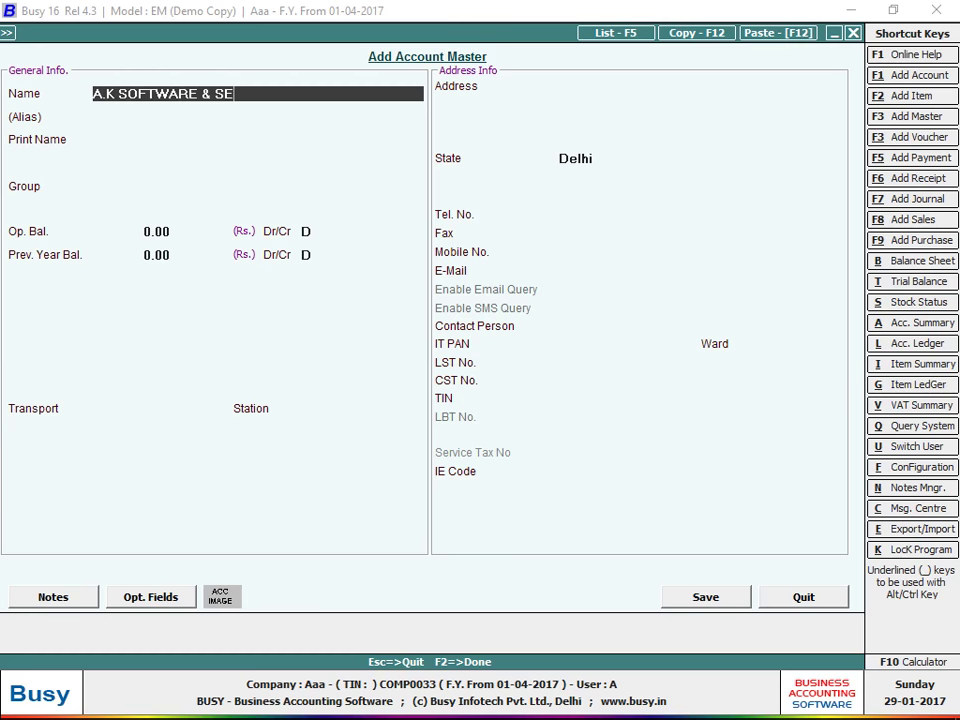
type("RVICES")
key("Return")
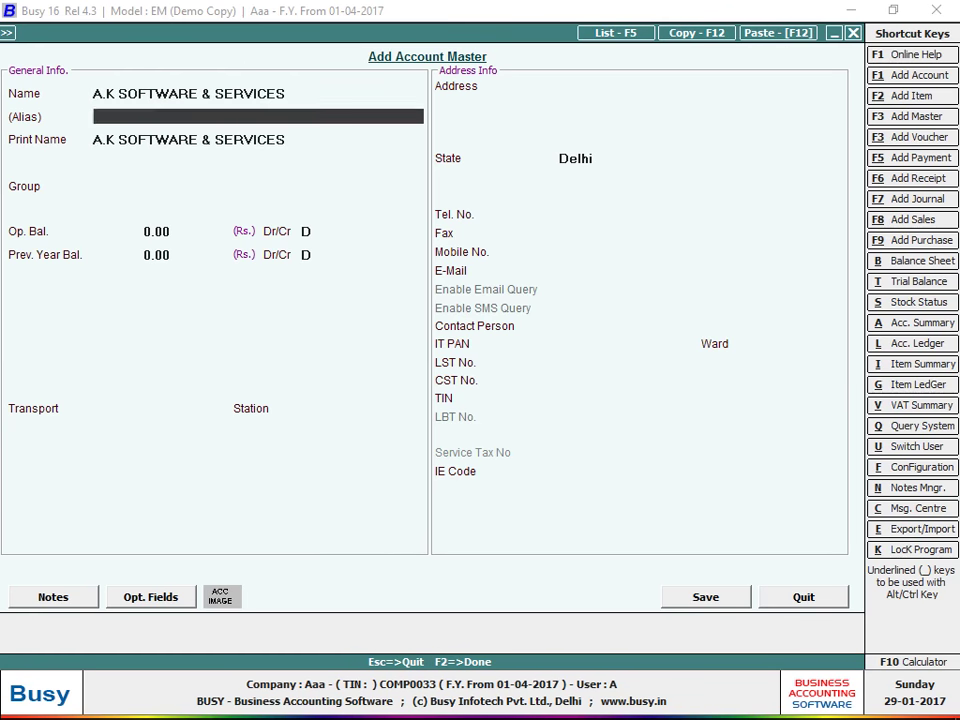
key("Return")
key("Return")
- Put the account in Sundry Debtors with bill-by-bill balancing set to N
type("SUN")
key("Down")
key("Return")
key("Return")
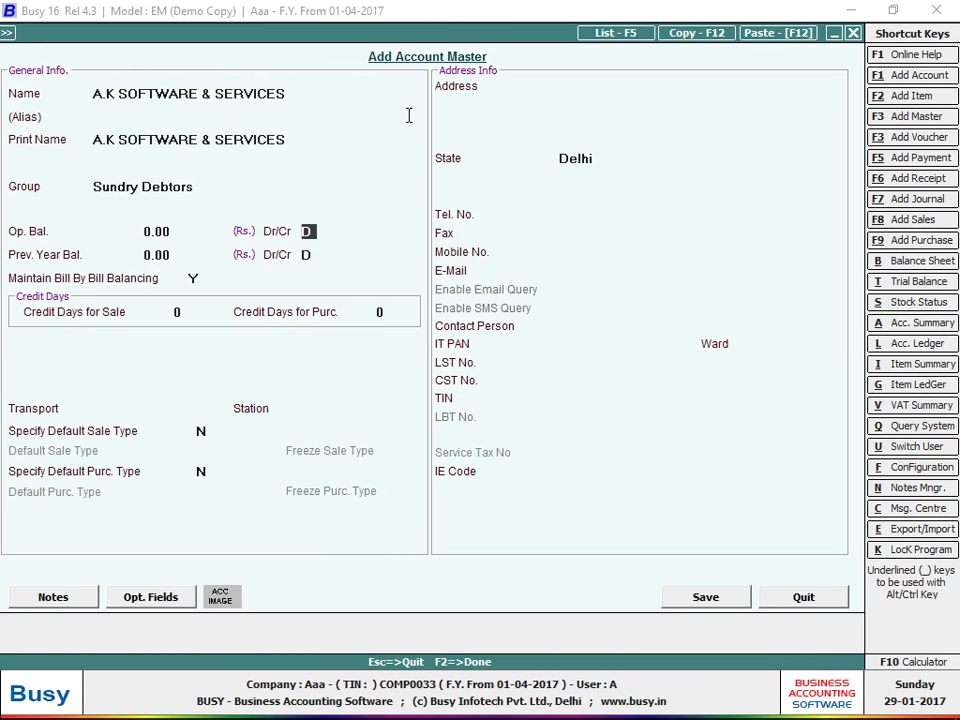
key("Return")
type("N")
key("Return")
key("Return")
key("Return")
key("Return")
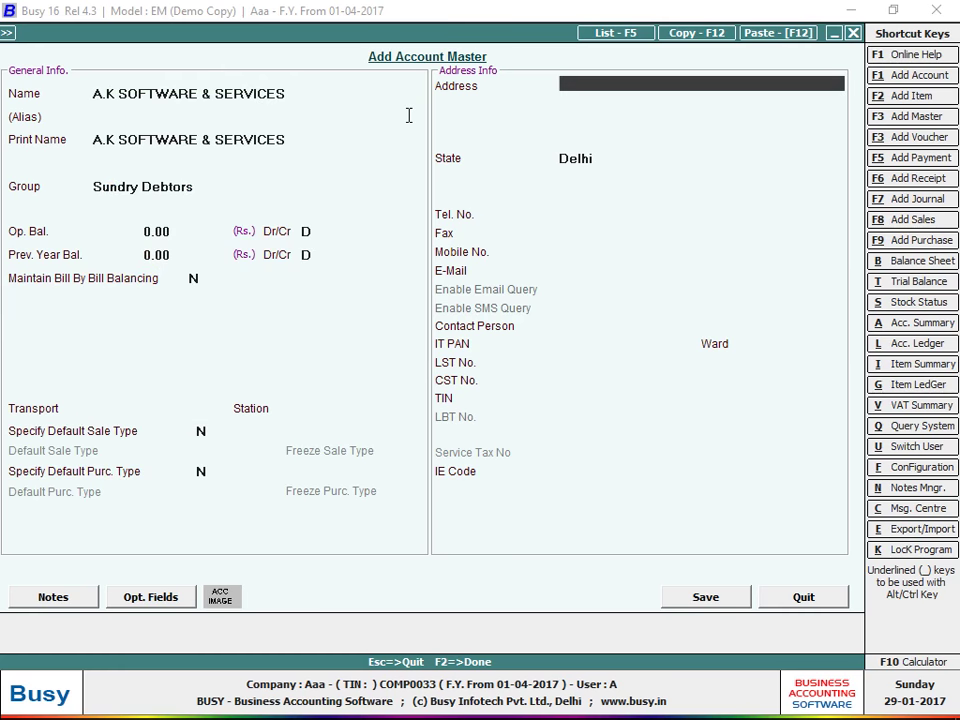
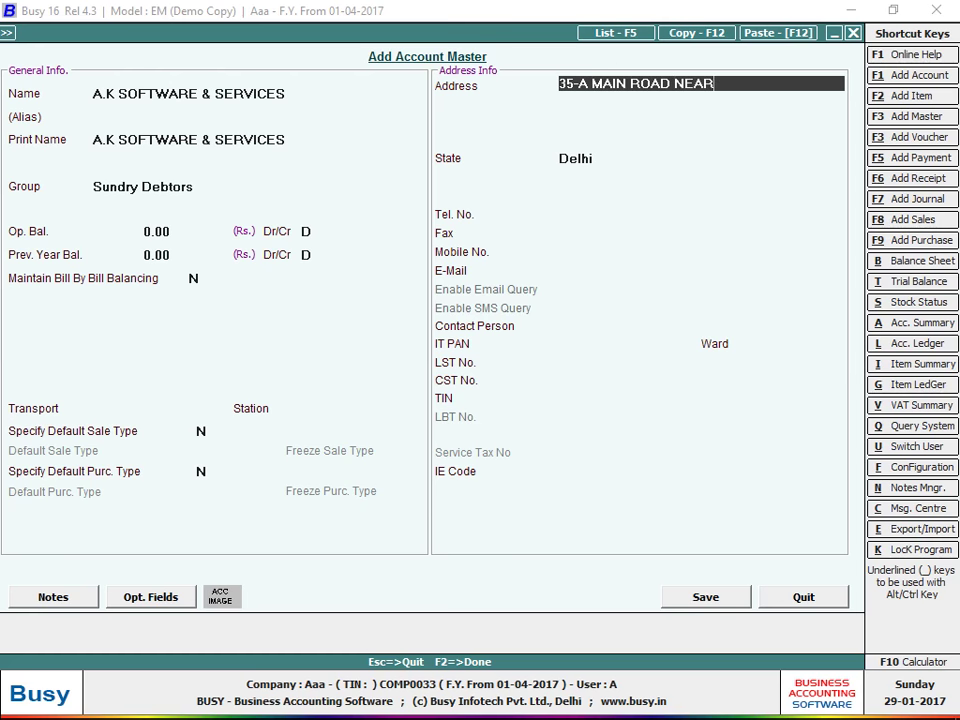
- Enter the account's three-line address, ending with the Delhi line
key("Return")
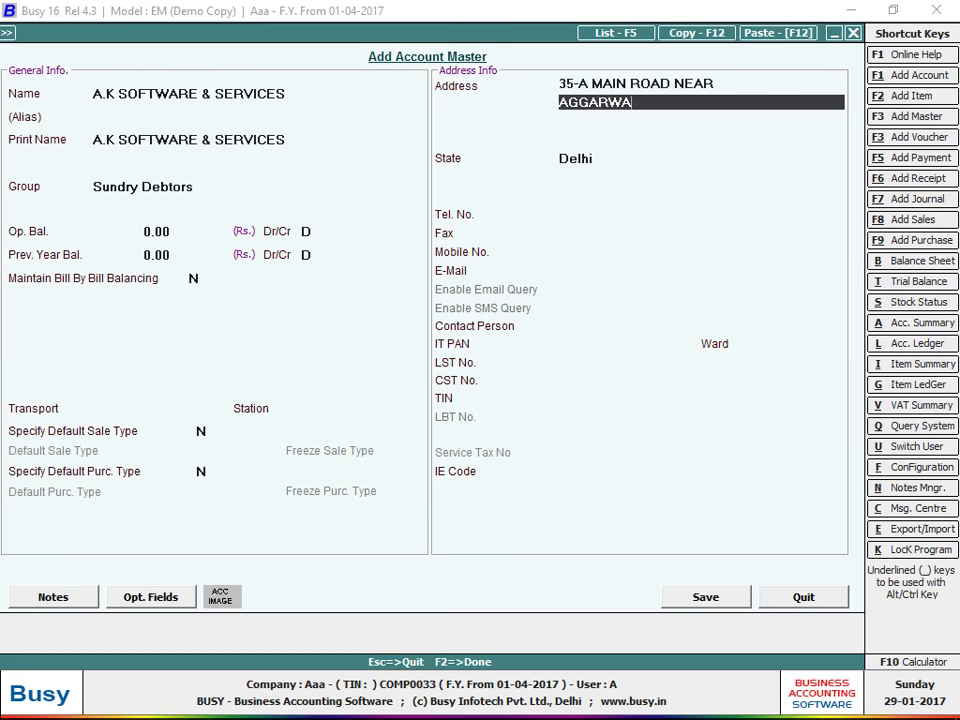
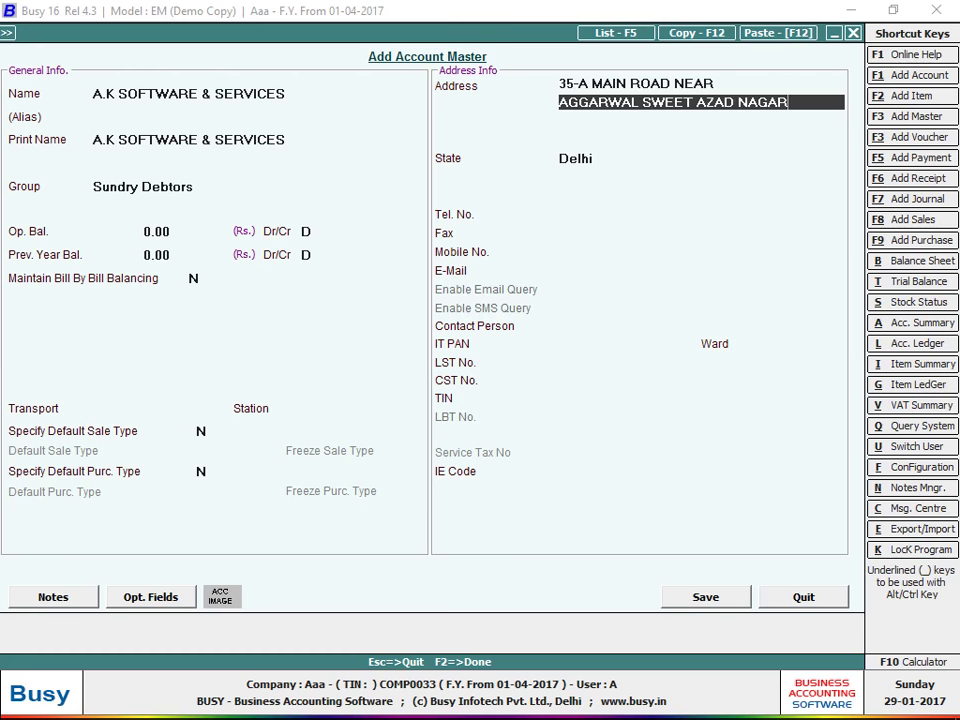
key("Return")
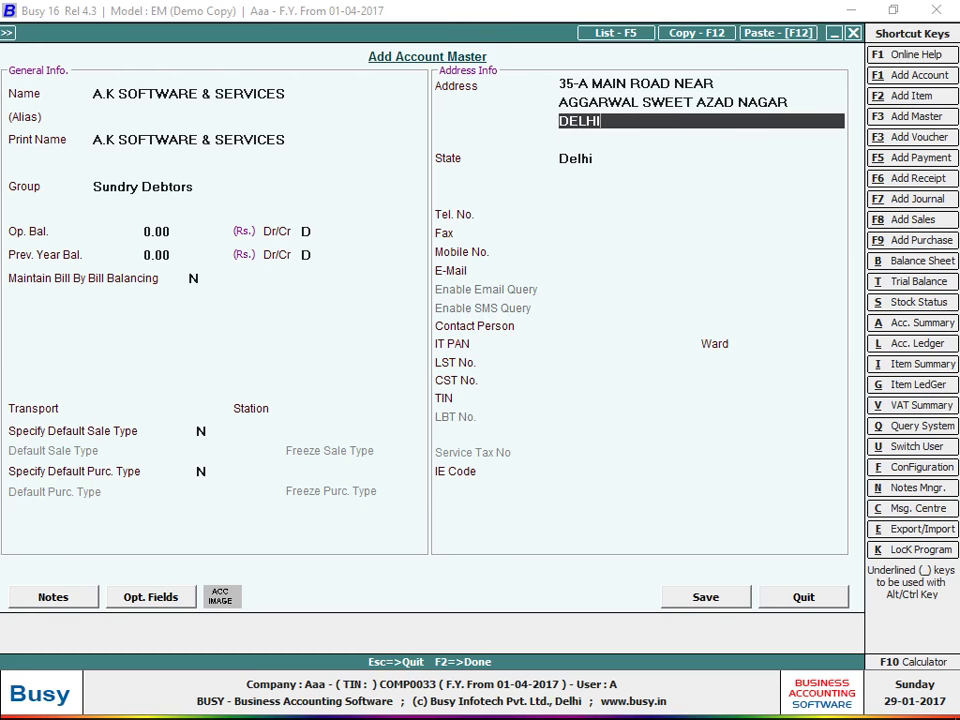
key("Return")
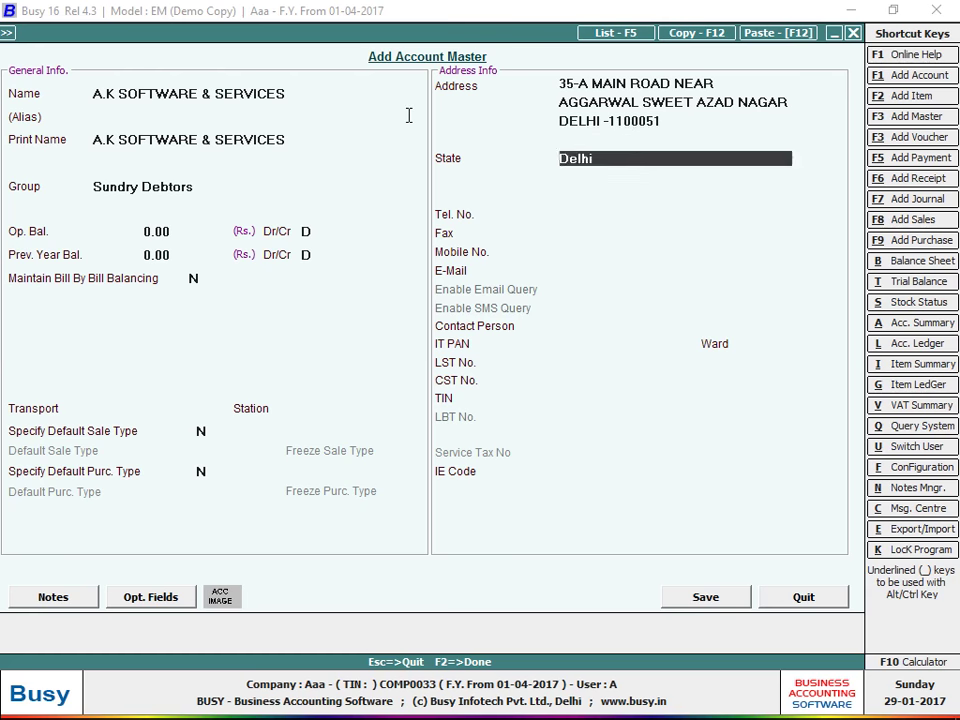
key("Return")
- Enter the account's telephone number, correcting several mistyped attempts
type("92")
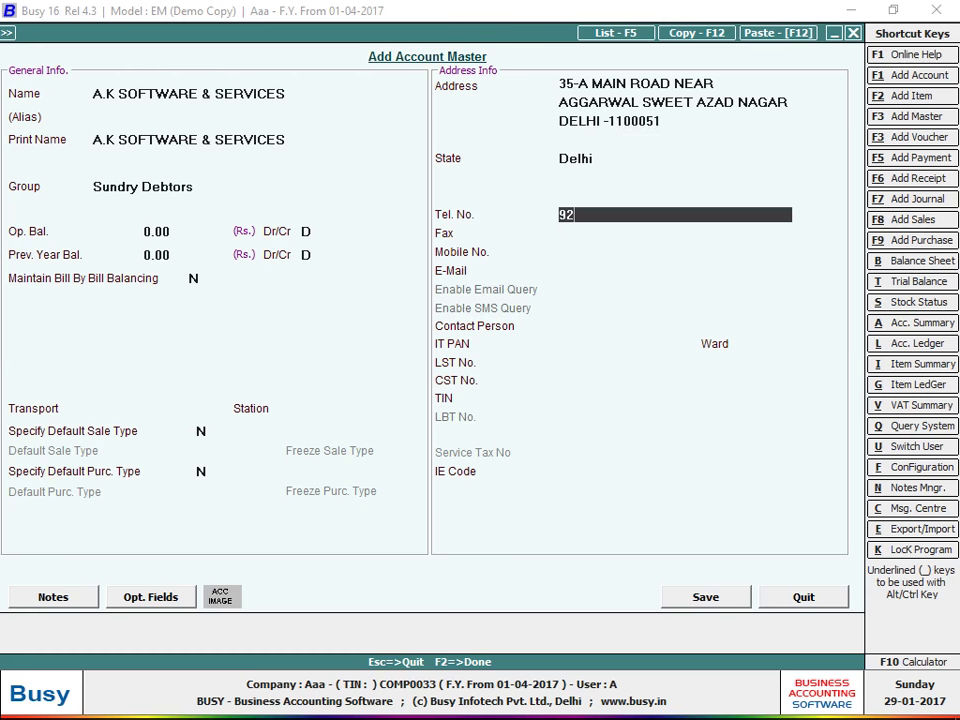
key("BackSpace")
key("BackSpace")
type("+921")
type("0")
key("BackSpace")
key("BackSpace")
key("BackSpace")
key("BackSpace")
key("BackSpace")
type("+910")
key("BackSpace")
key("BackSpace")
key("BackSpace")
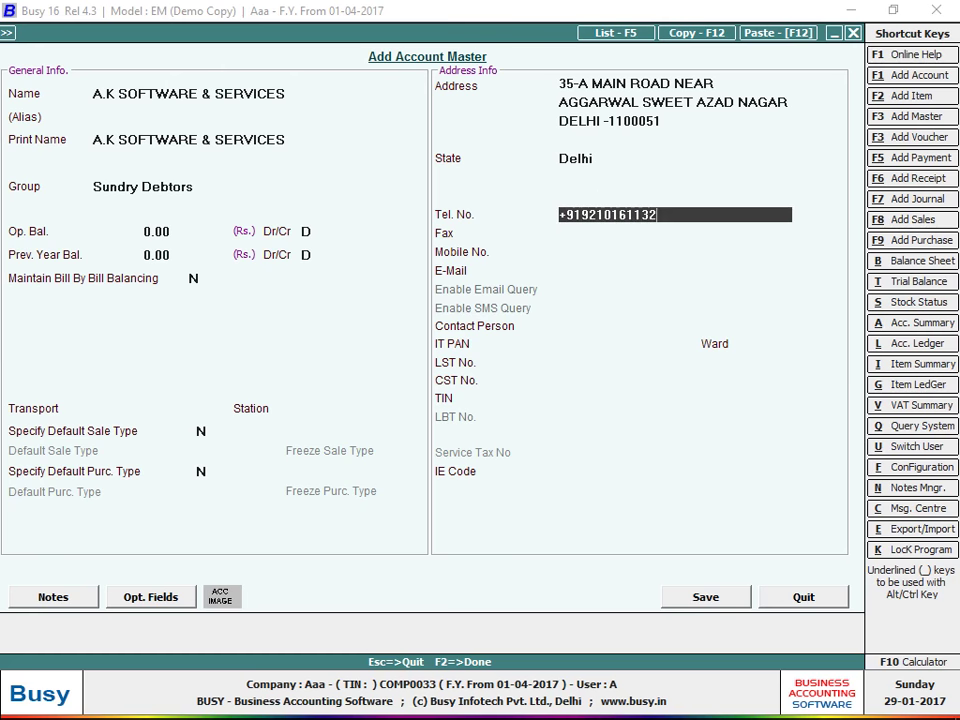
key("Return")
key("Up")
type("011")
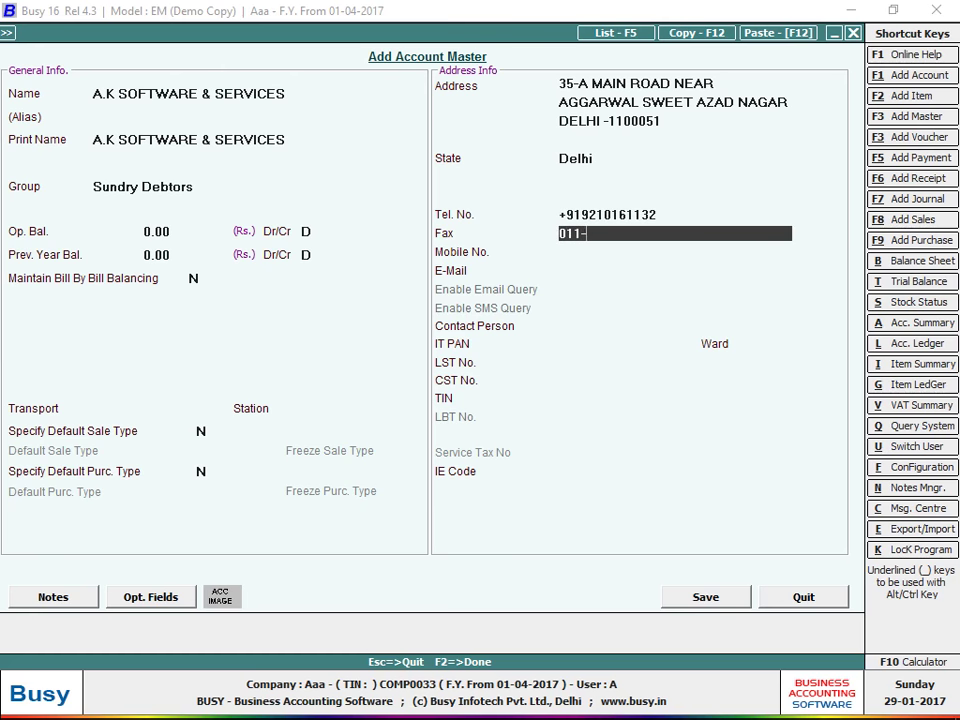
type("-2")
key("Up")
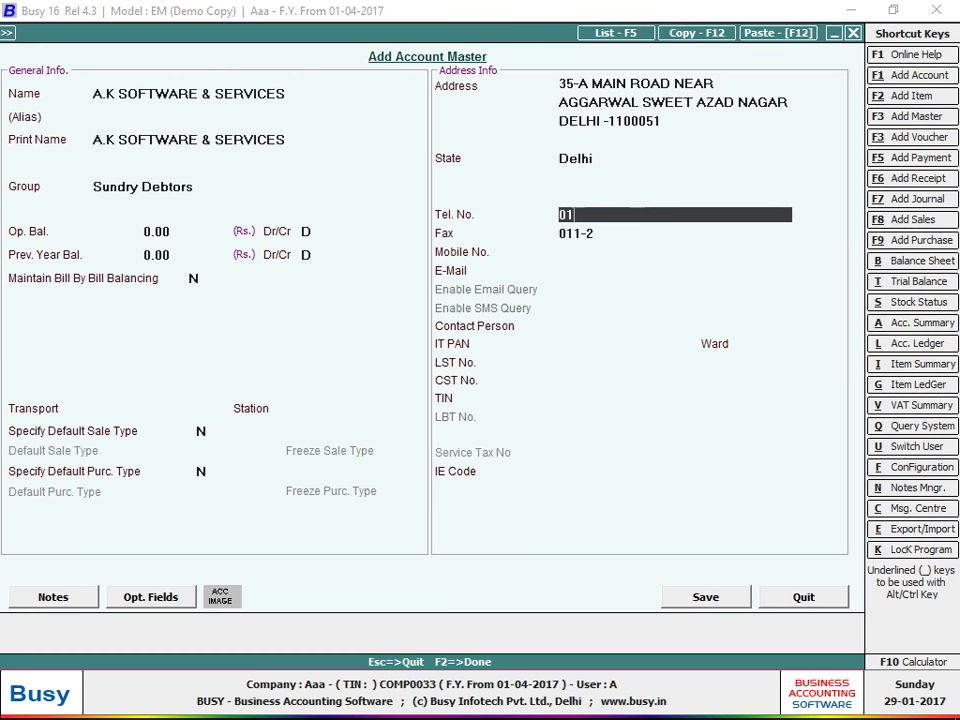
key("Return")
- Fill in the account's fax number and mobile number
key("BackSpace")
key("BackSpace")
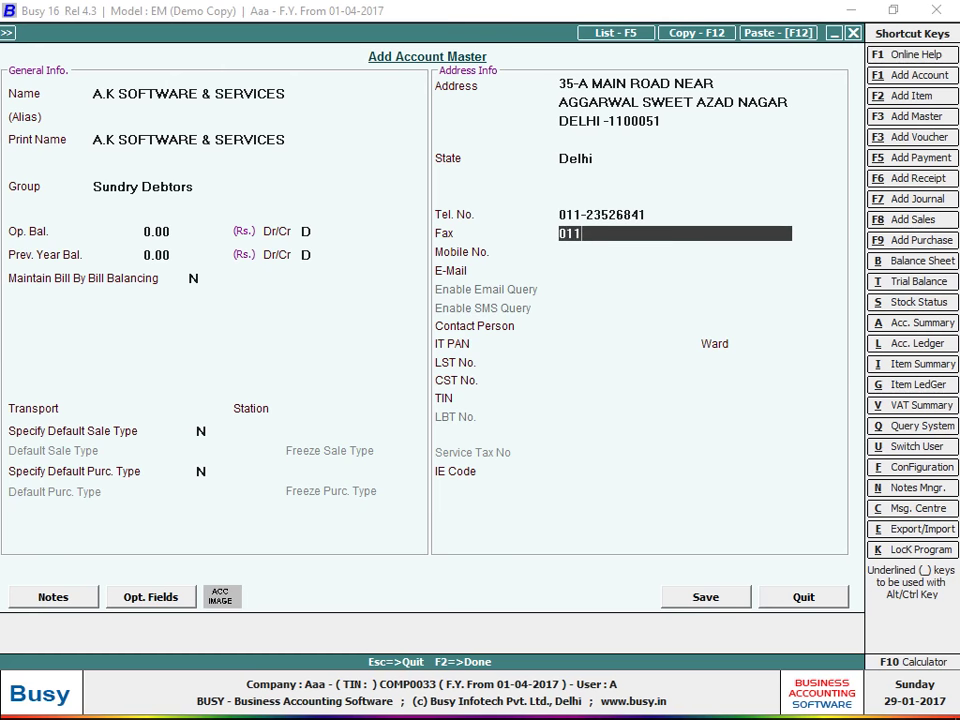
key("Return")
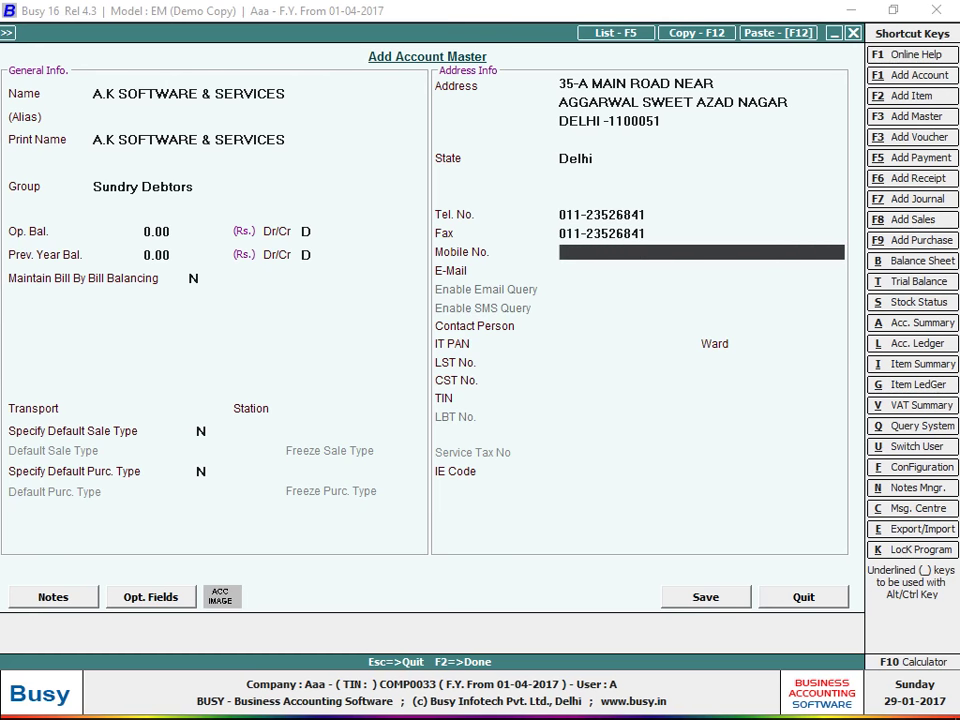
key("BackSpace")
key("Return")
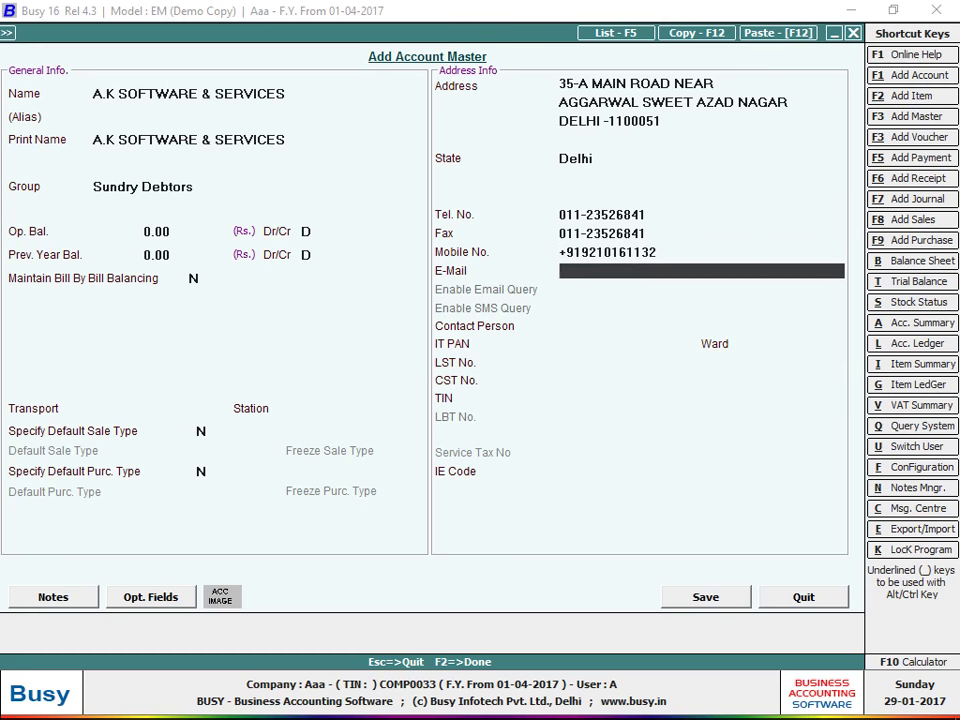
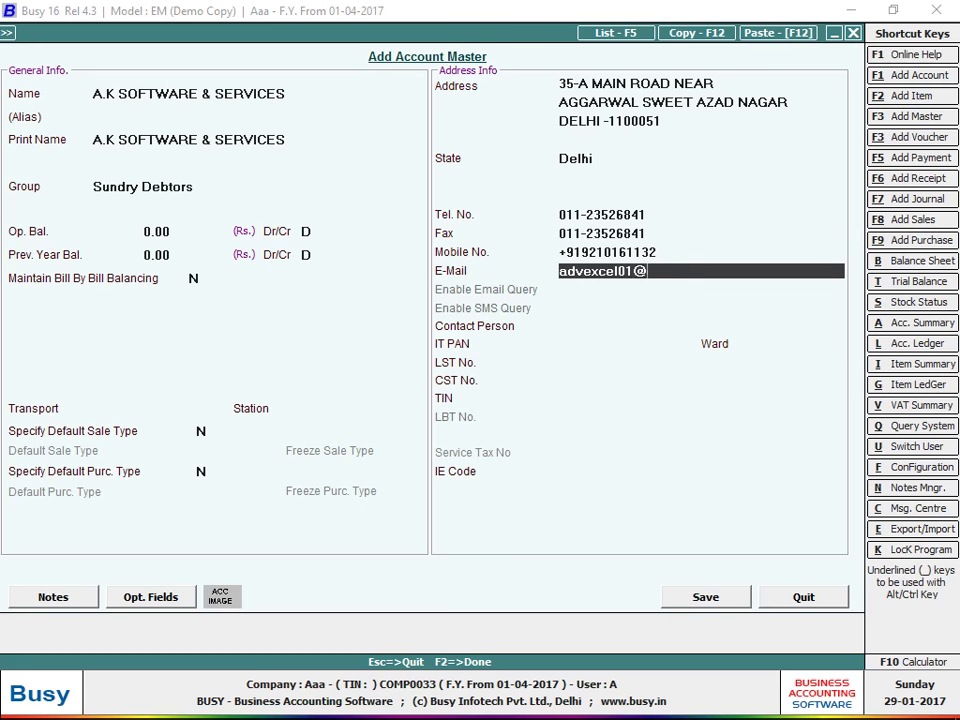
- Enter the account's e-mail address
key("Return")
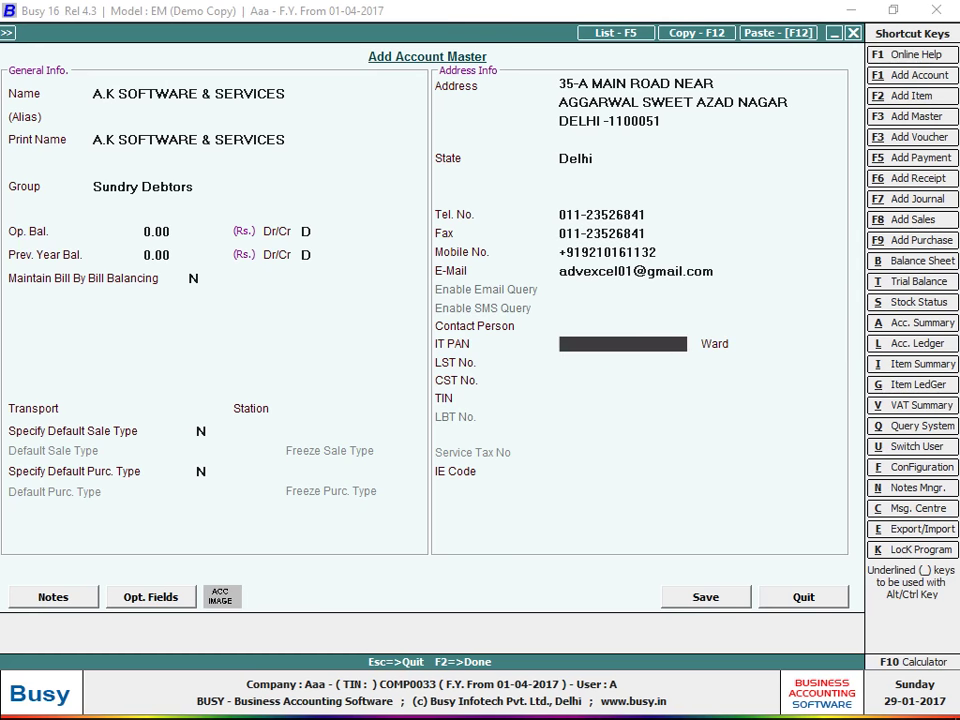
- Enter the contact person's name, skip IT PAN, and fill in the TIN number
key("Up")
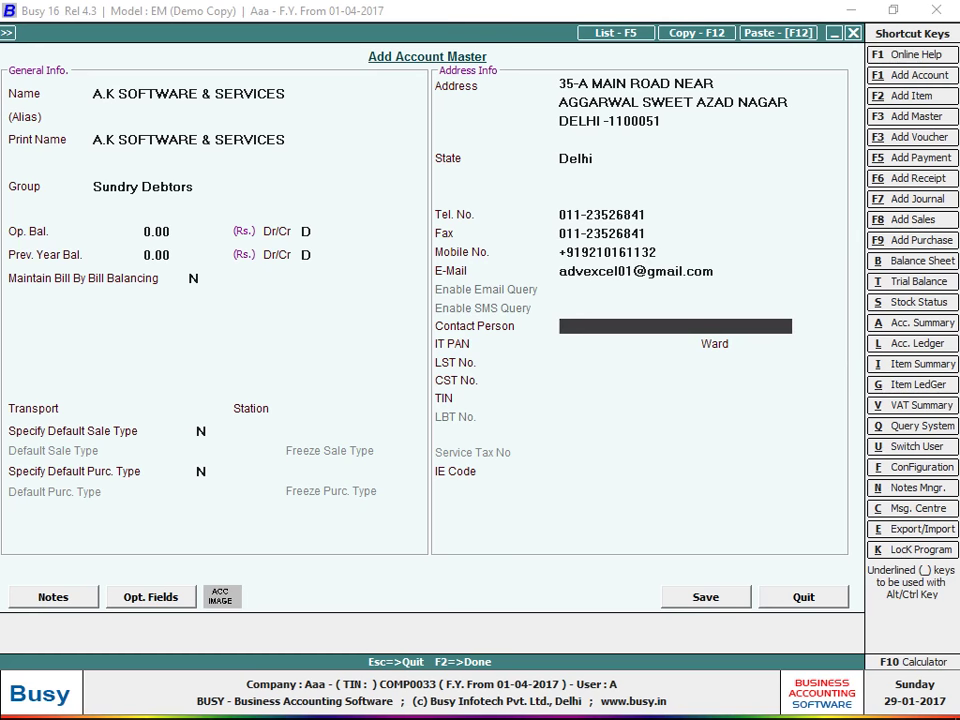
key("Return")
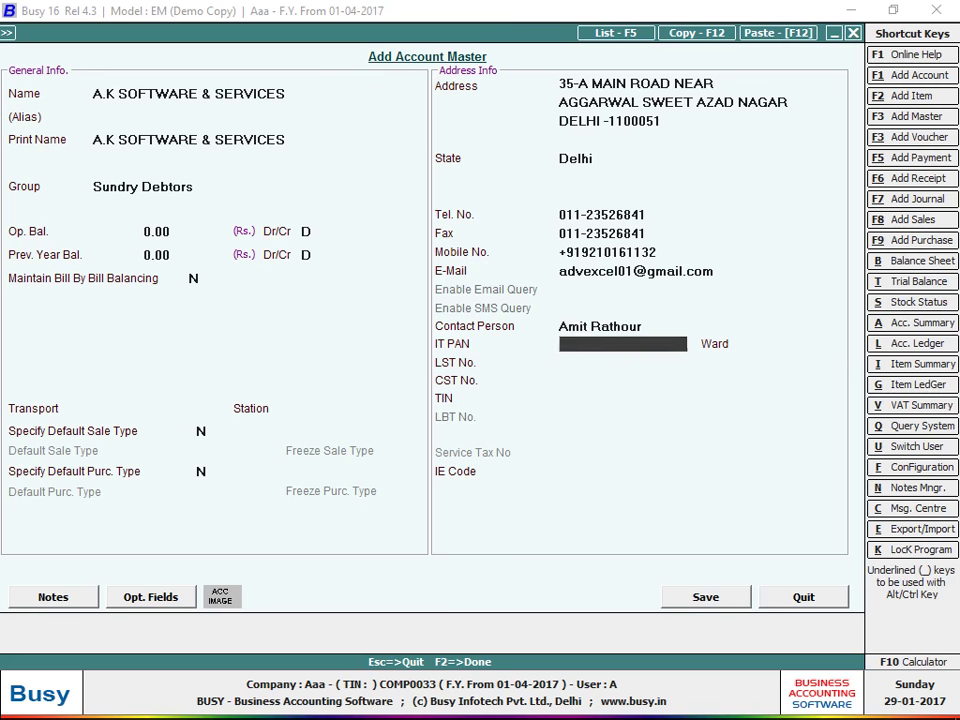
key("Return")
key("Return")
key("Return")
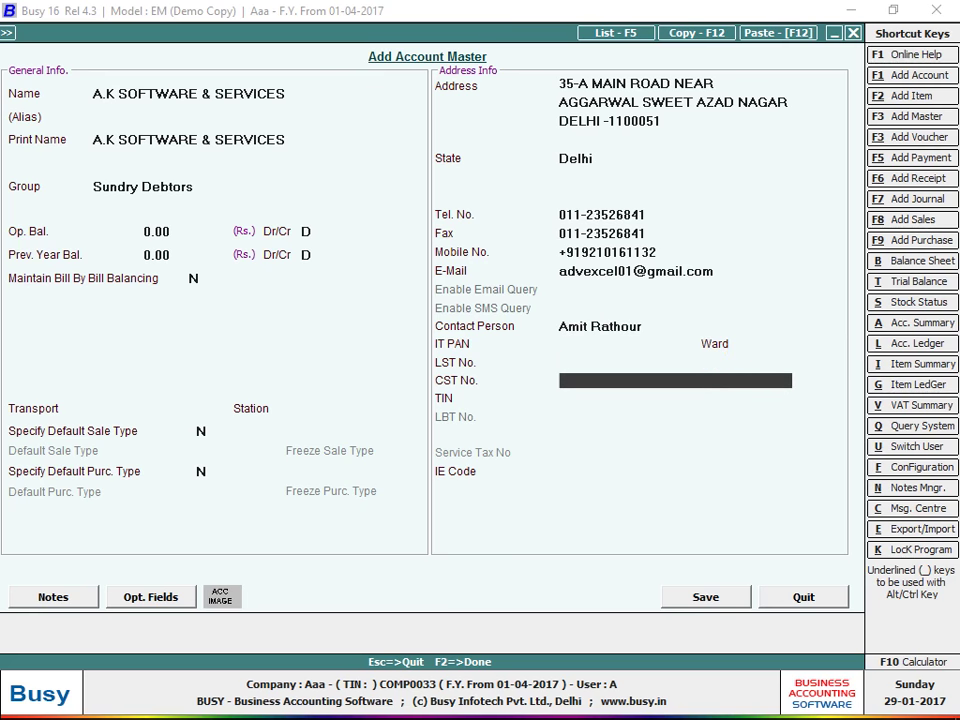
key("Return")
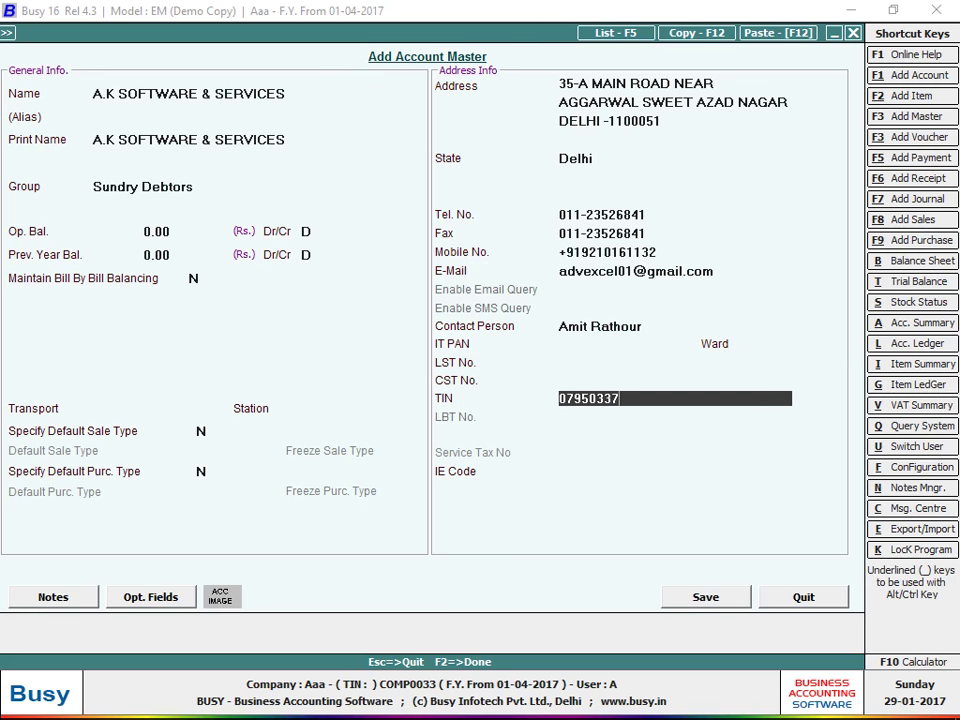
key("Return")
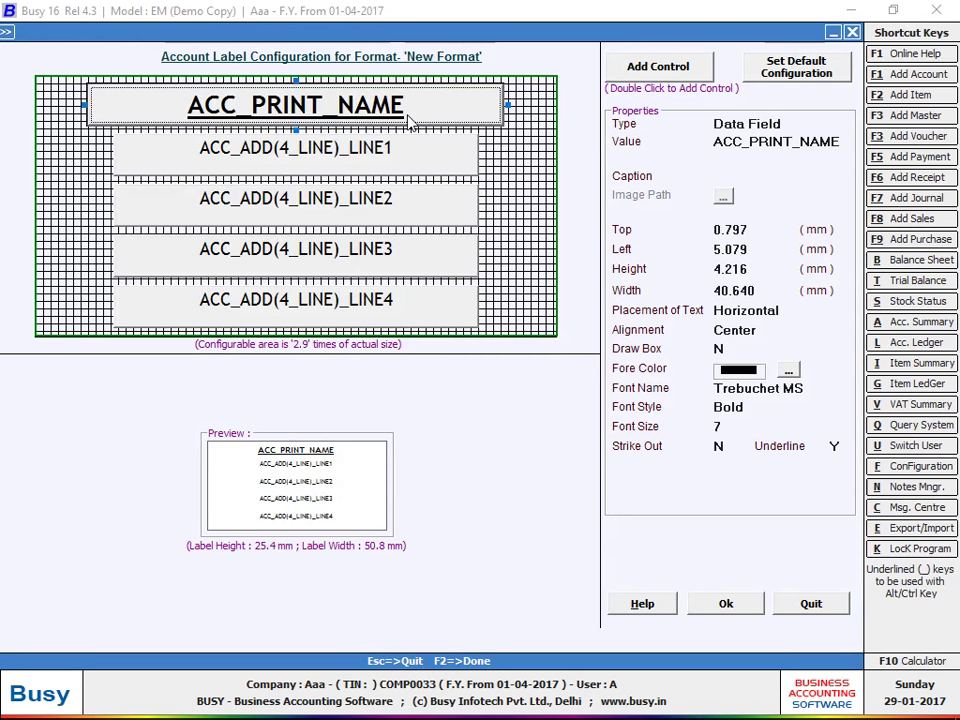
- Nudge the account print name to Top 0.432 mm, Left 4.988 mm, then browse its Value fields
left_click(289, 116)
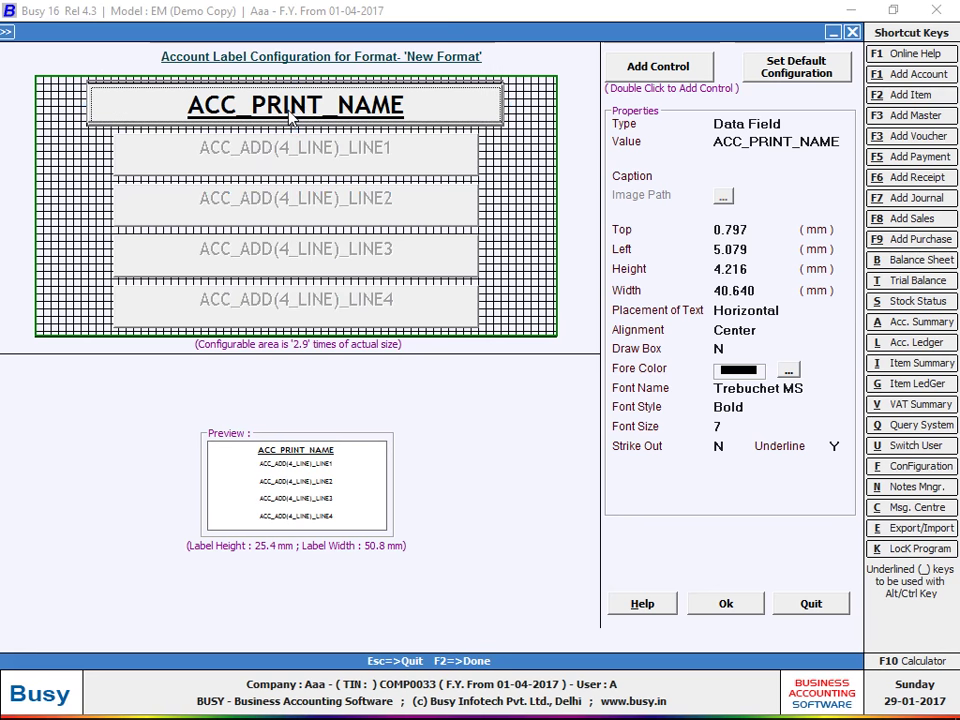
left_click_drag(289, 113, 289, 114)
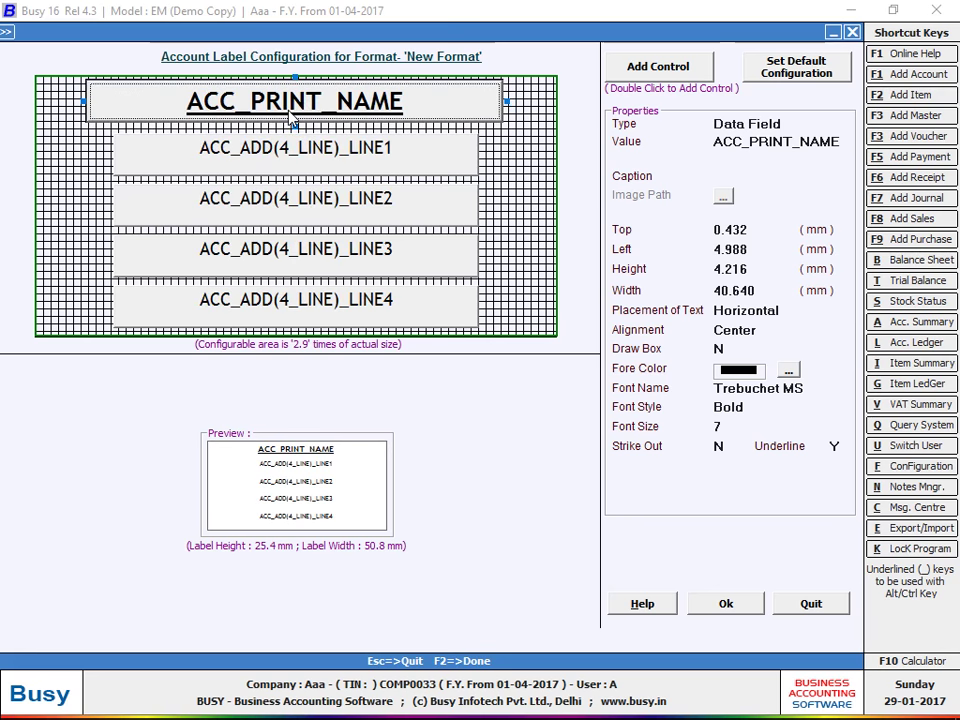
left_click(840, 141)
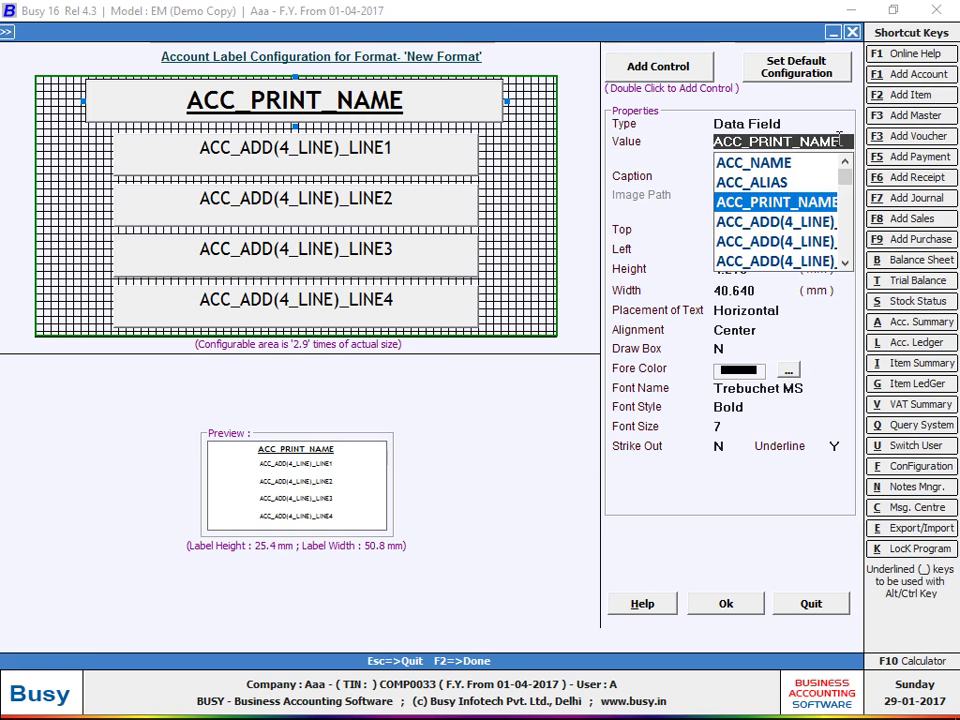
key("alt+F1")
key("Down")
key("Down")
key("Down")
key("Down")
key("Down")
key("Down")
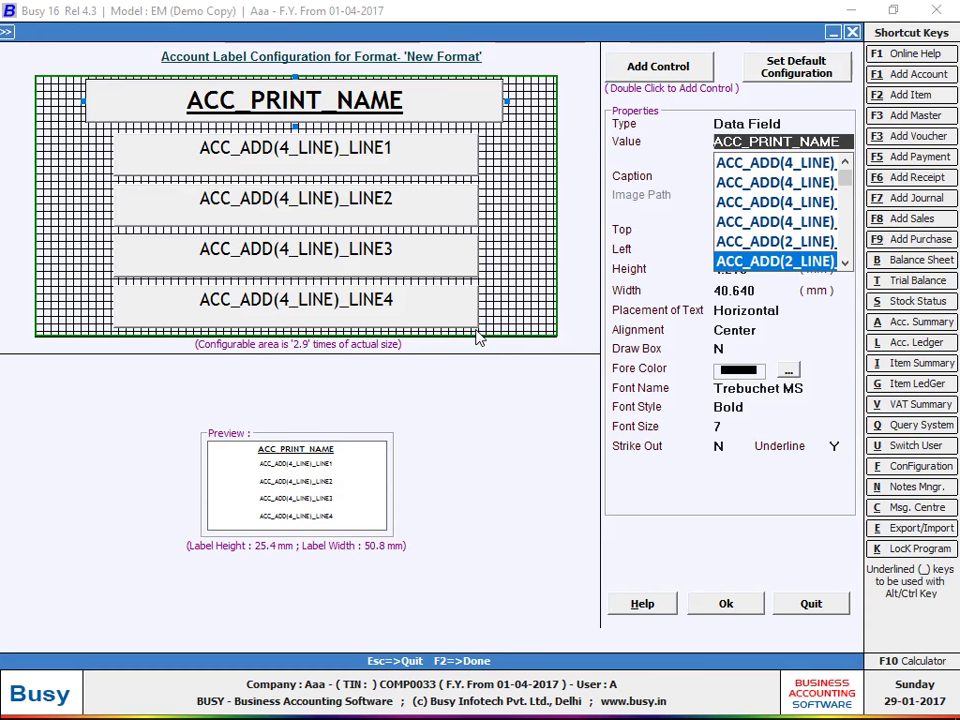
key("Down")
key("Down")
key("Down")
key("Down")
key("Down")
key("Down")
key("Down")
key("Down")
key("Down")
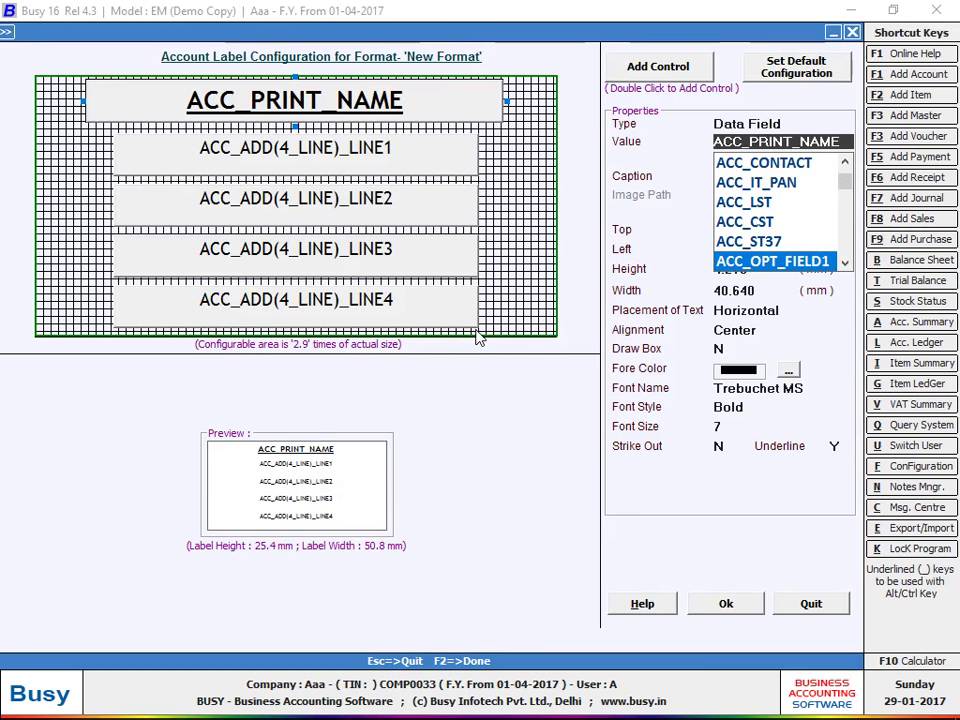
key("Down")
key("Down")
key("Down")
key("Down")
key("Down")
key("Down")
key("Down")
key("Down")
key("Down")
key("Down")
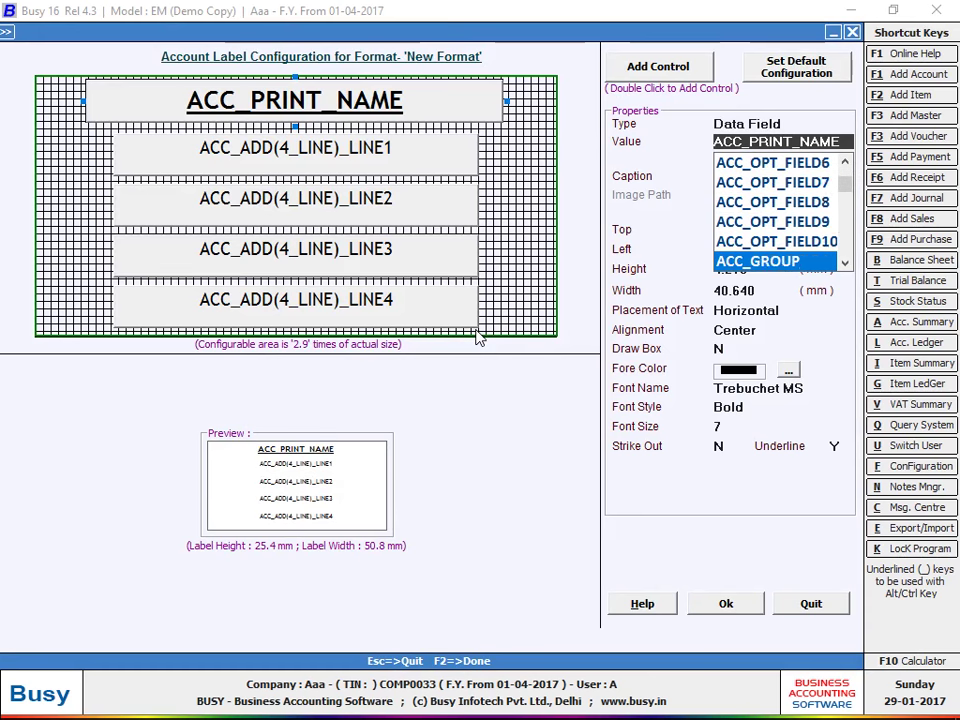
key("Down")
key("Down")
key("Down")
key("Down")
key("Down")
key("Down")
key("Down")
key("Down")
key("Down")
key("Down")
key("Down")
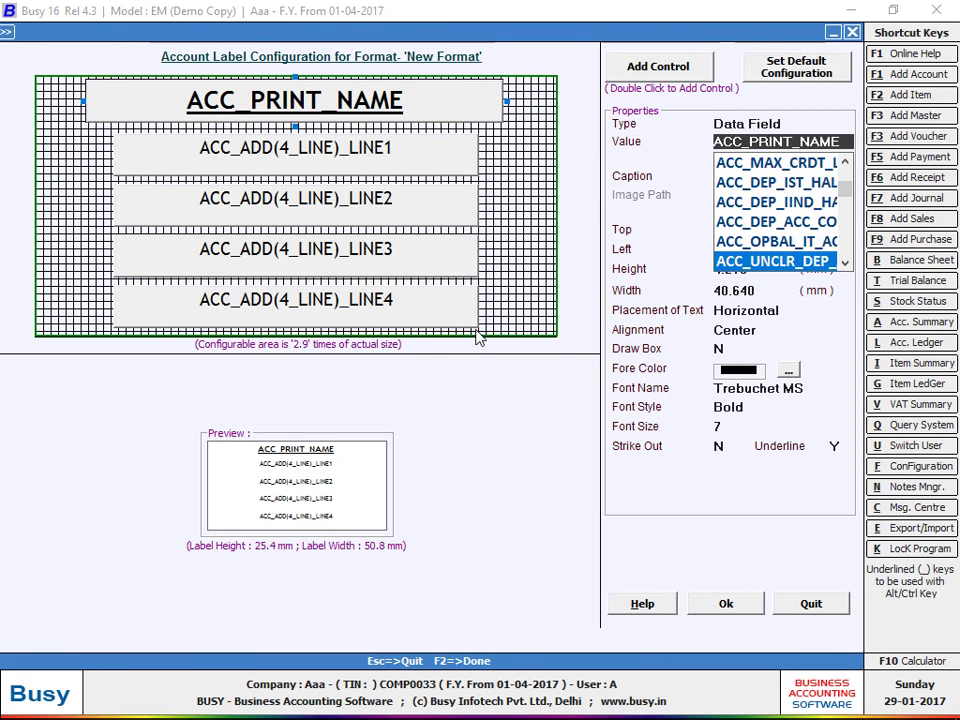
key("Down")
key("Down")
key("Down")
key("Down")
key("Down")
key("Down")
key("Down")
key("Down")
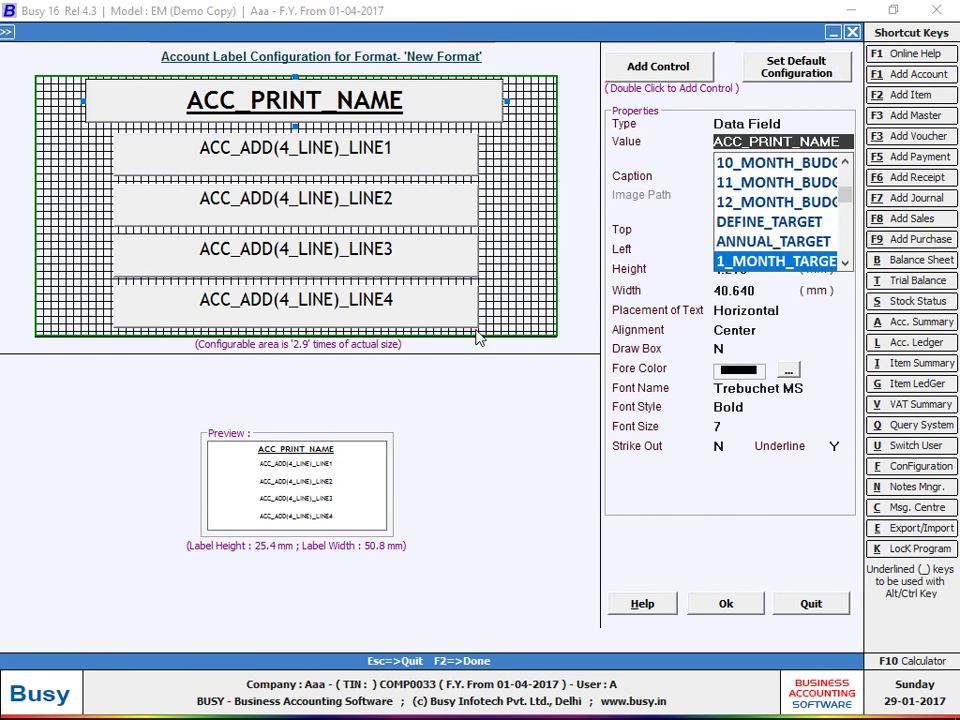
key("Down")
key("Down")
key("Down")
key("Down")
key("Down")
key("Down")
key("Down")
key("Down")
key("Down")
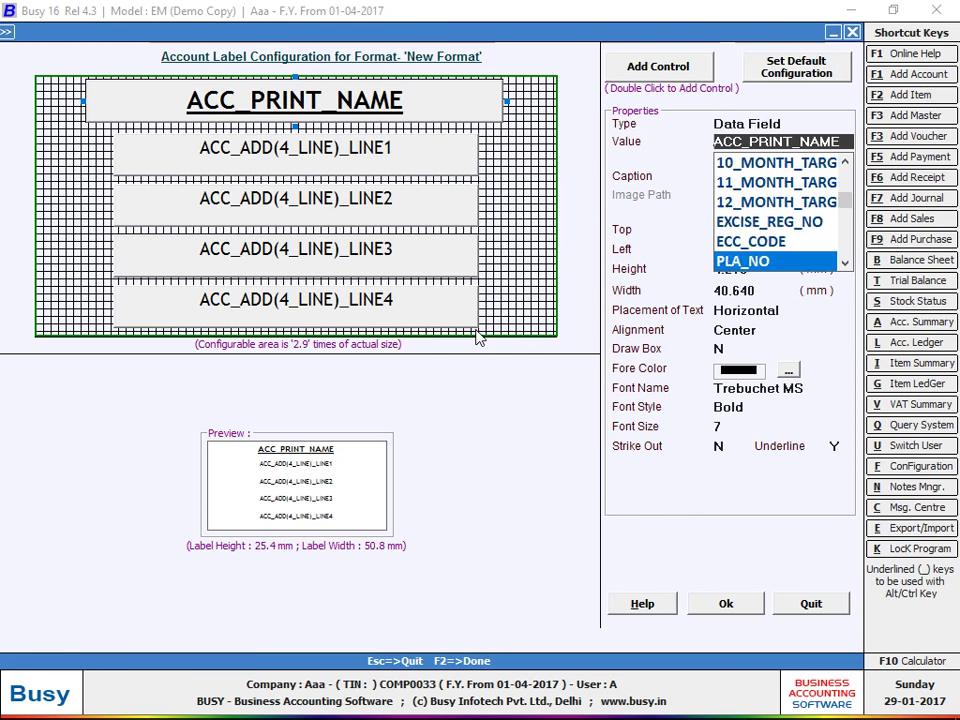
key("Down")
type("cc")
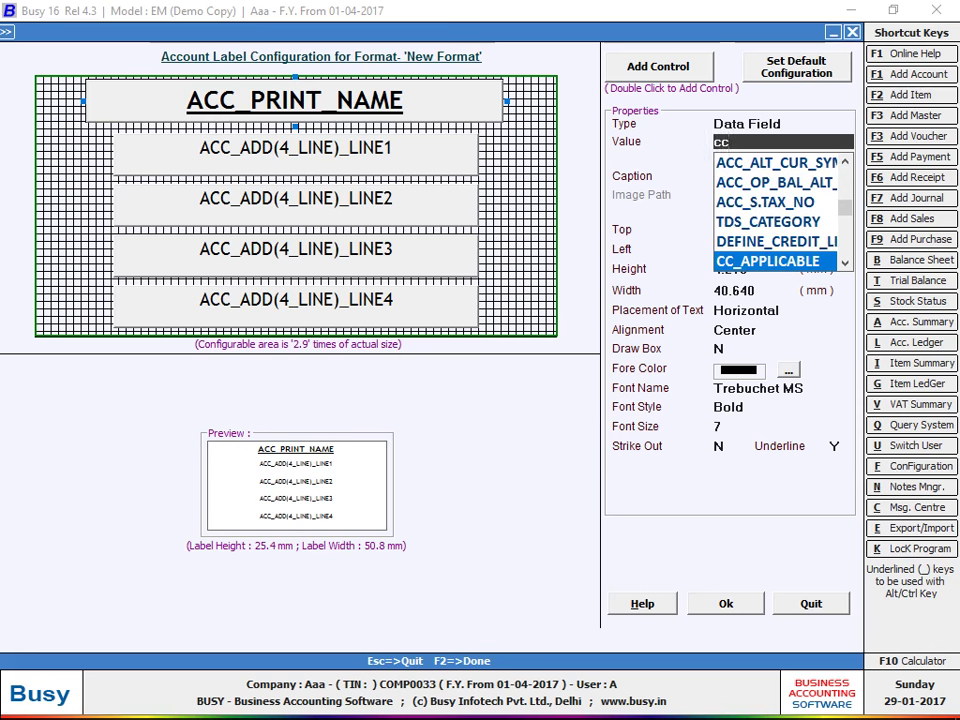
key("BackSpace")
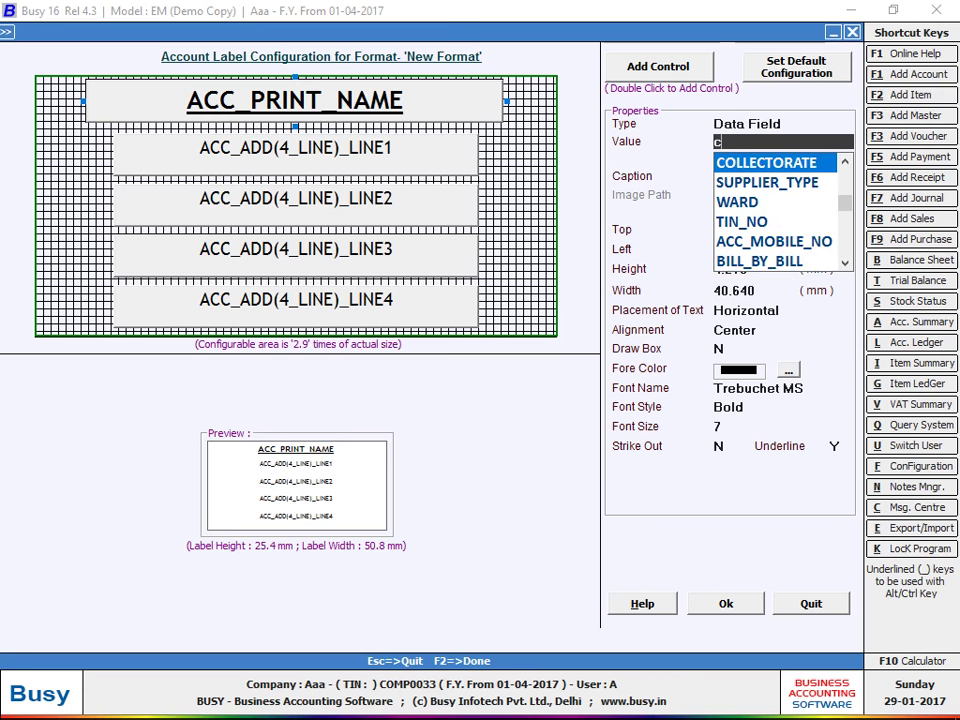
key("Down")
key("Down")
key("Down")
key("Down")
key("Down")
key("Down")
key("Down")
key("Down")
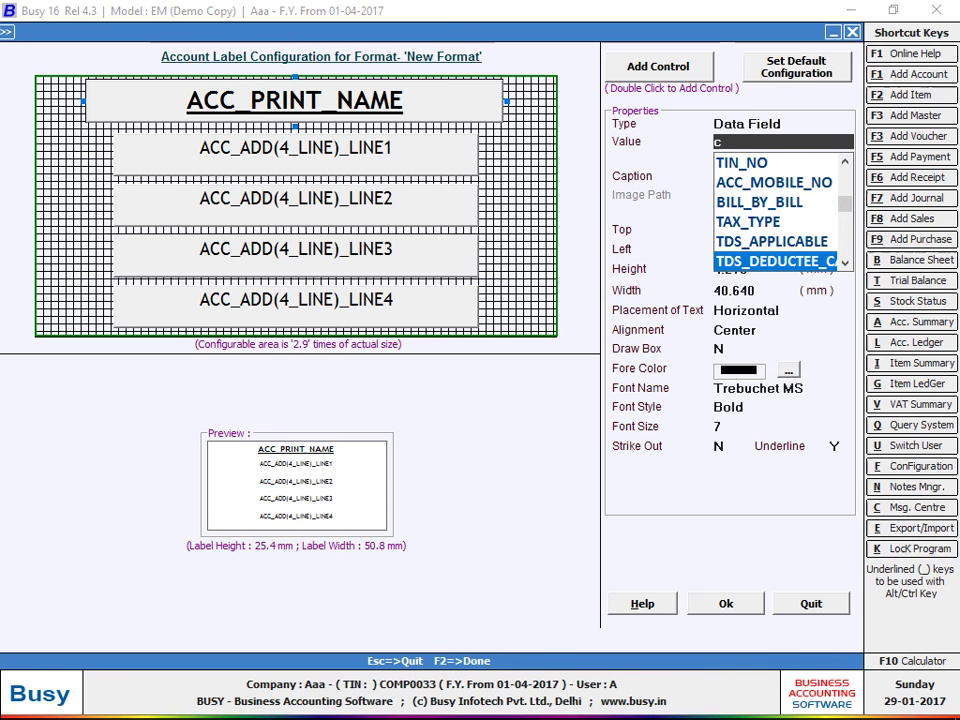
key("Down")
key("Down")
key("Down")
key("Down")
key("Down")
key("Down")
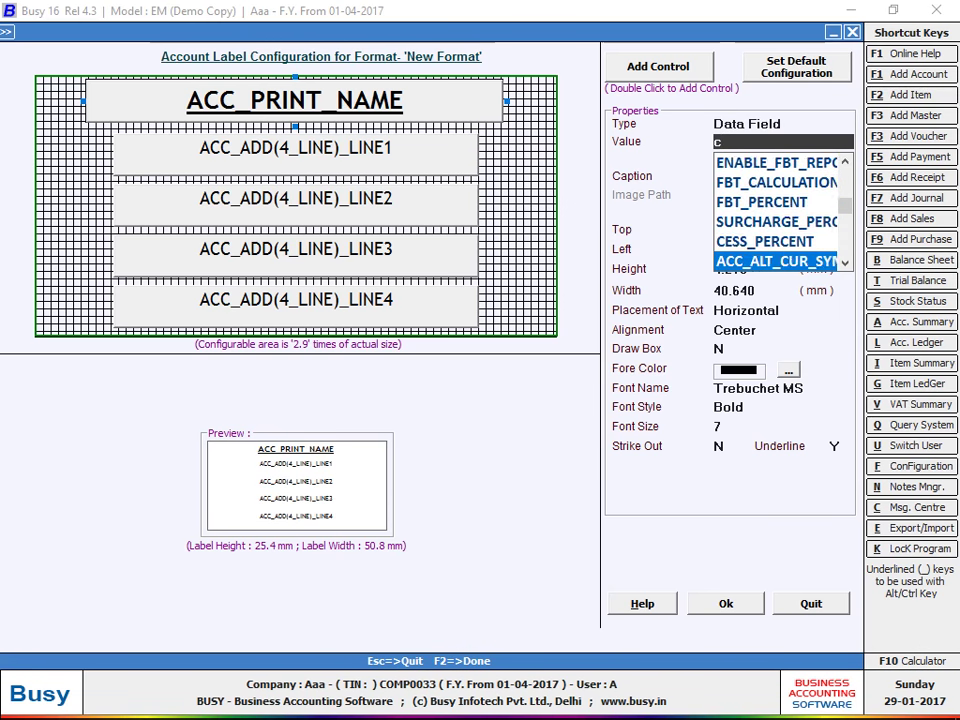
key("Down")
key("Down")
key("Down")
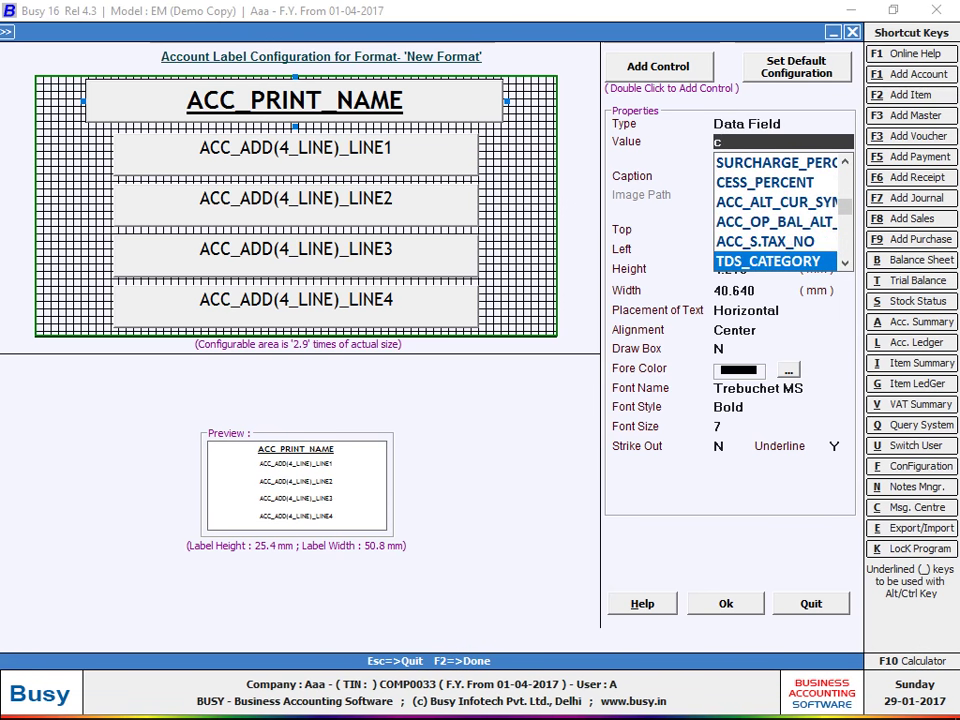
key("Down")
key("Down")
key("Down")
key("Down")
key("Down")
key("Down")
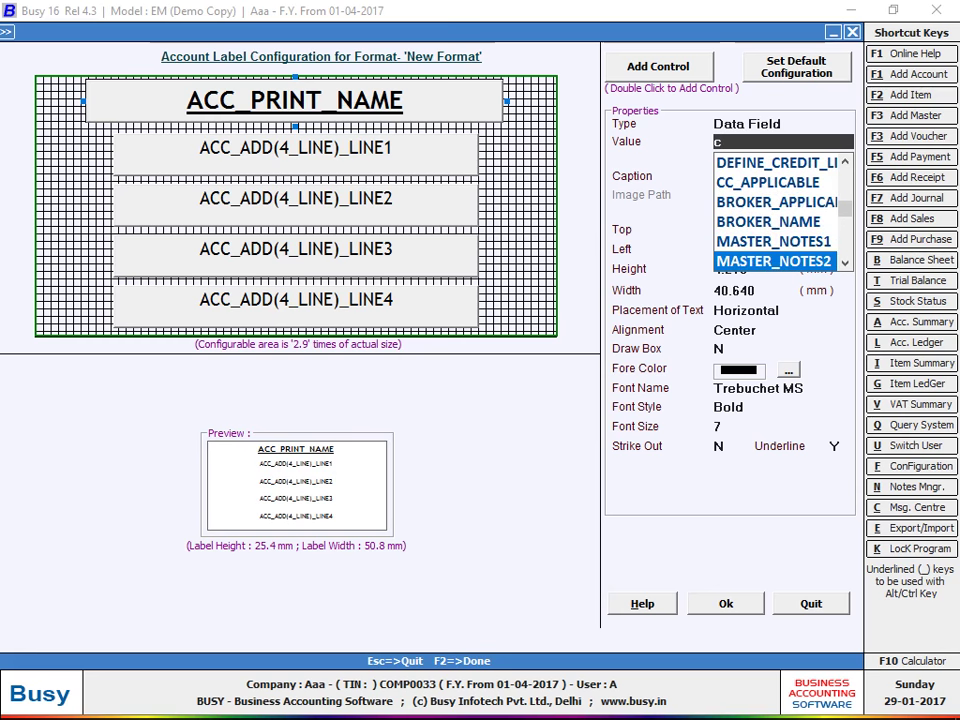
key("Down")
key("Down")
key("Down")
key("Down")
key("Down")
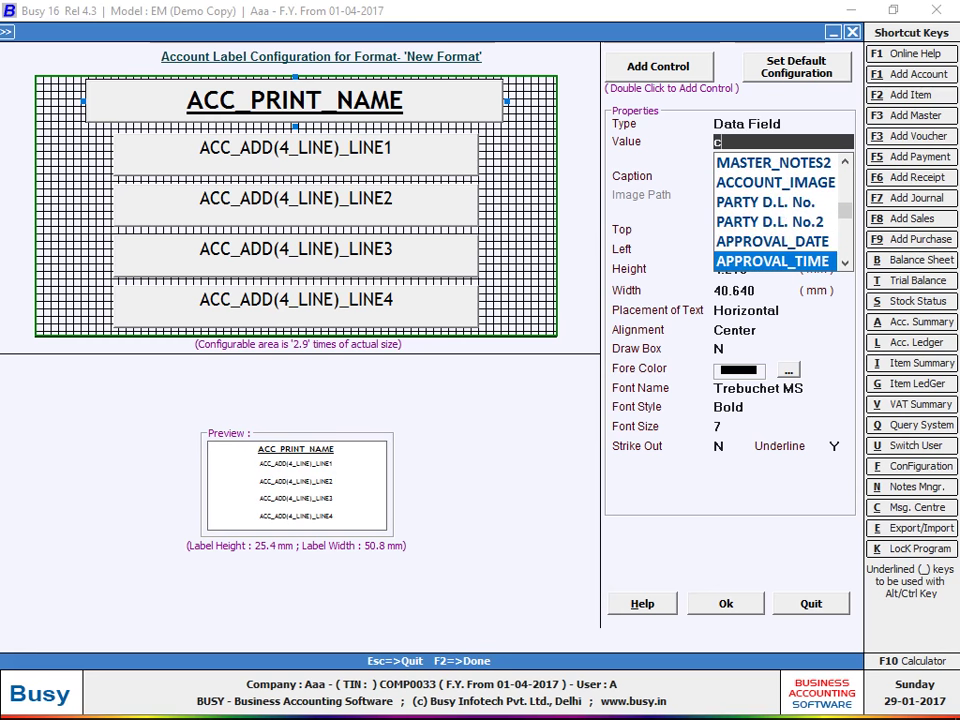
key("Down")
key("Down")
key("Down")
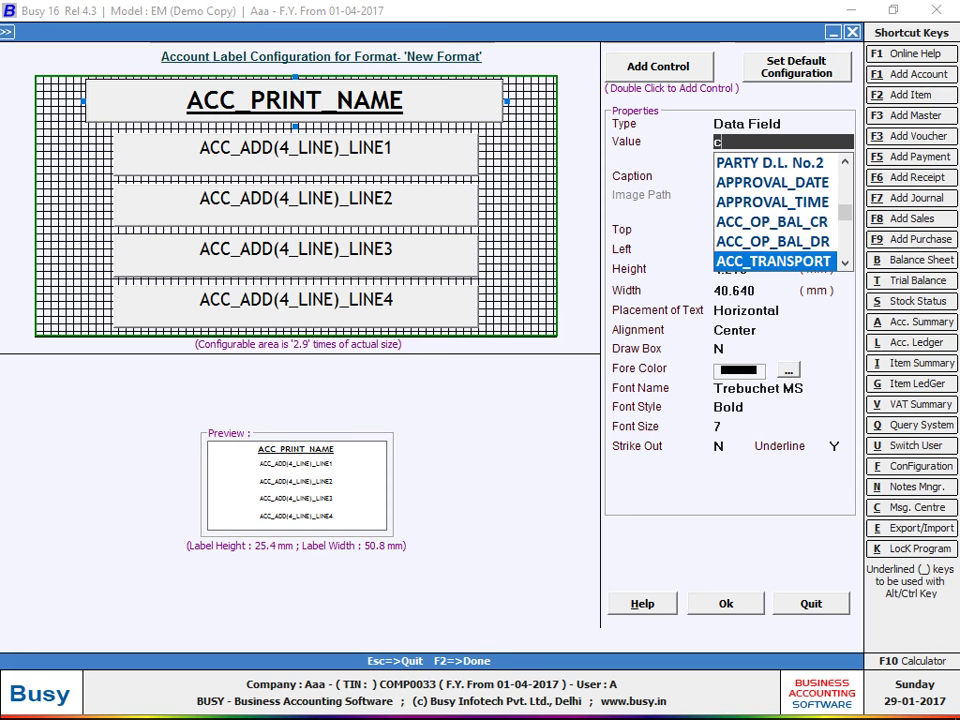
key("Down")
key("Down")
key("Down")
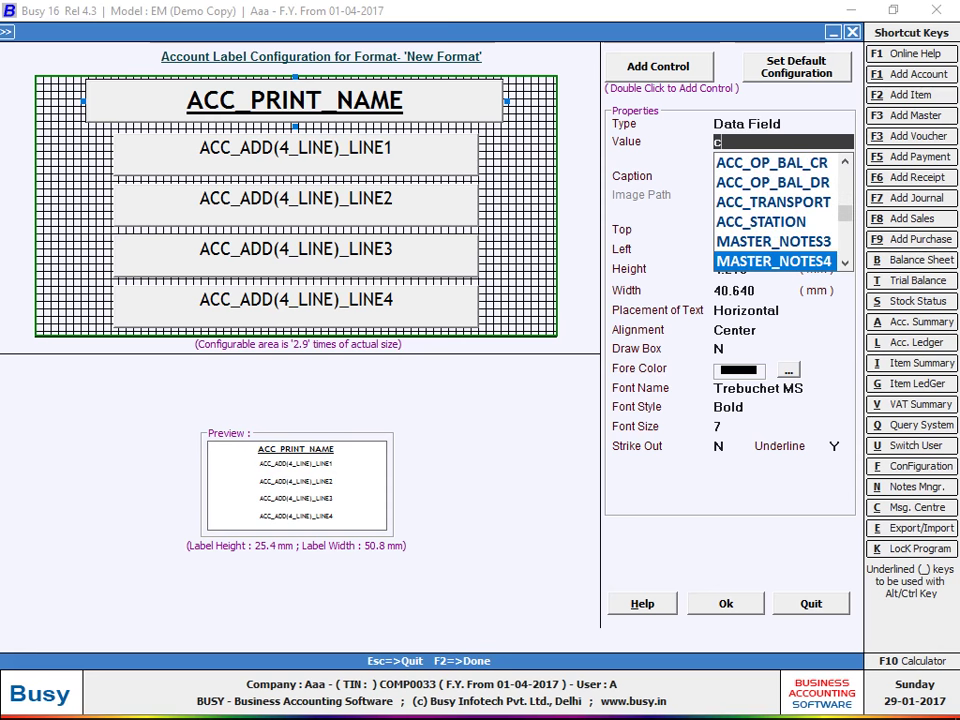
key("Down")
key("Down")
key("Down")
key("Down")
key("Down")
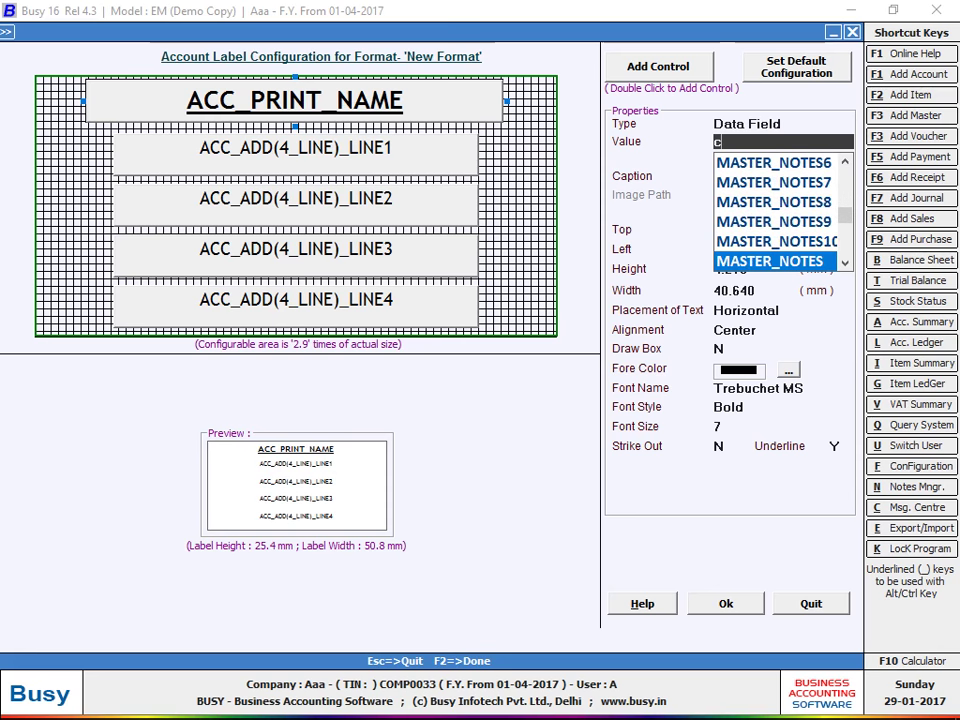
key("Down")
key("Down")
key("Down")
key("Down")
key("Down")
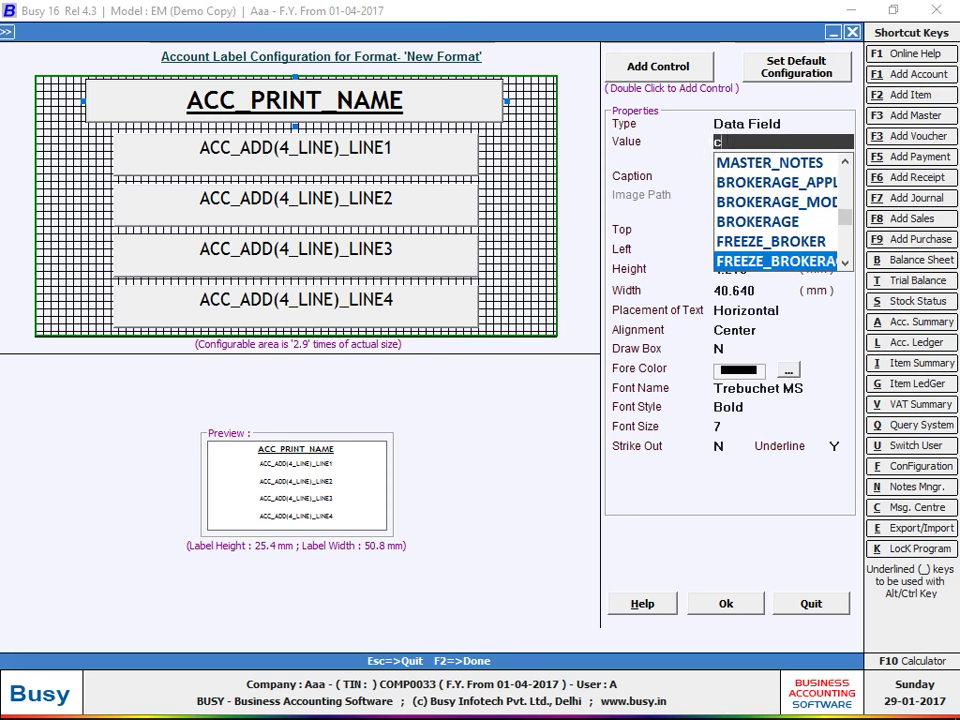
key("Down")
key("Down")
key("Down")
key("Down")
key("Down")
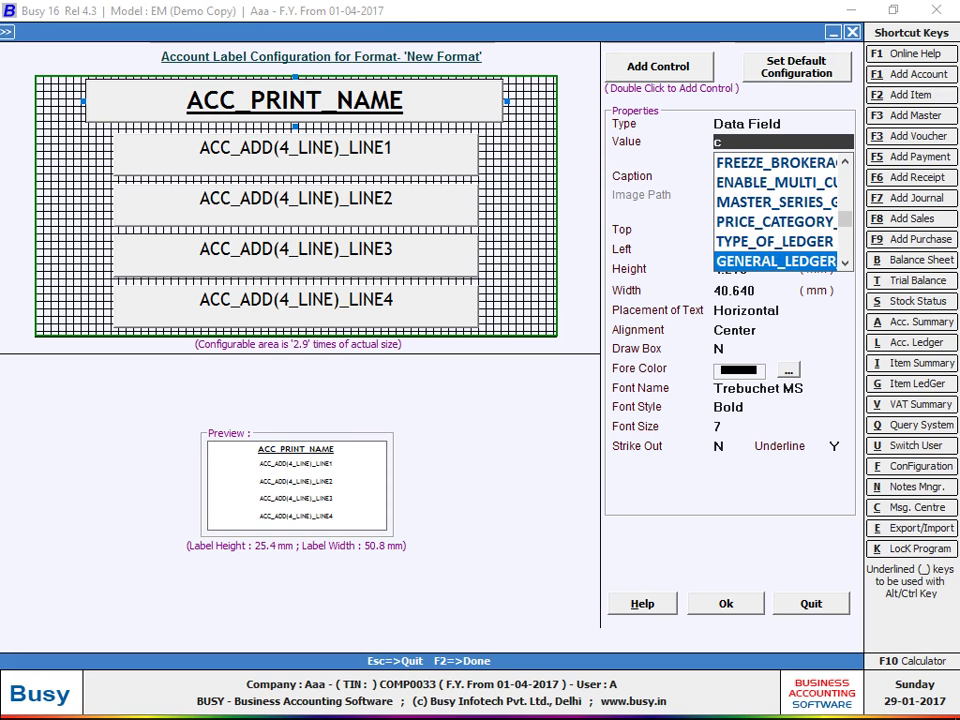
key("Down")
key("Down")
key("Down")
key("Down")
key("Down")
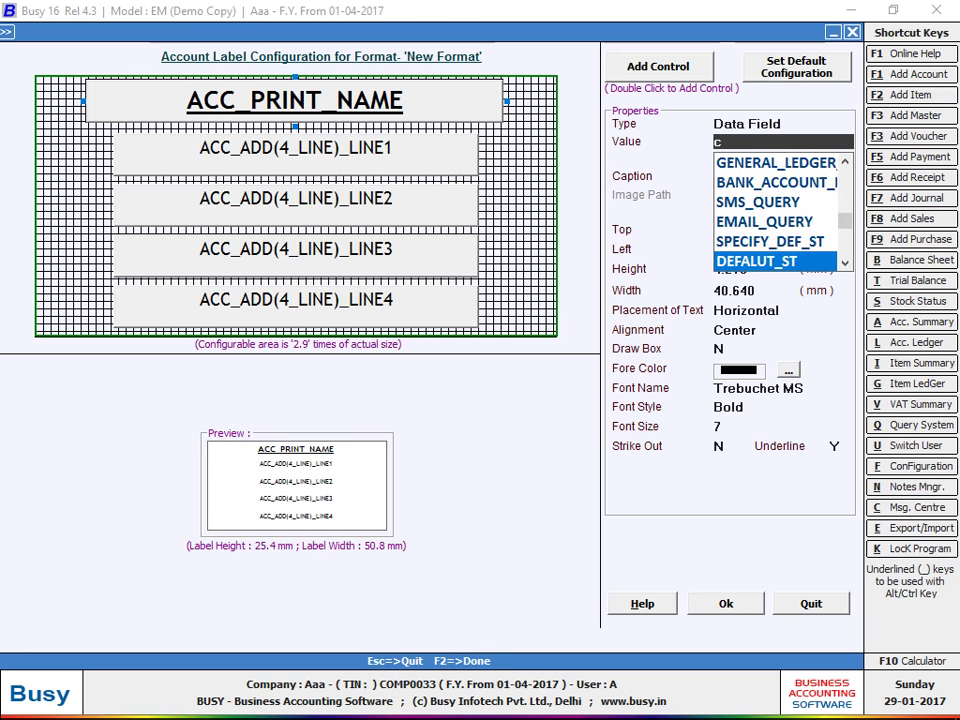
key("Down")
key("Down")
key("Down")
key("Down")
key("Down")
key("Down")
key("Down")
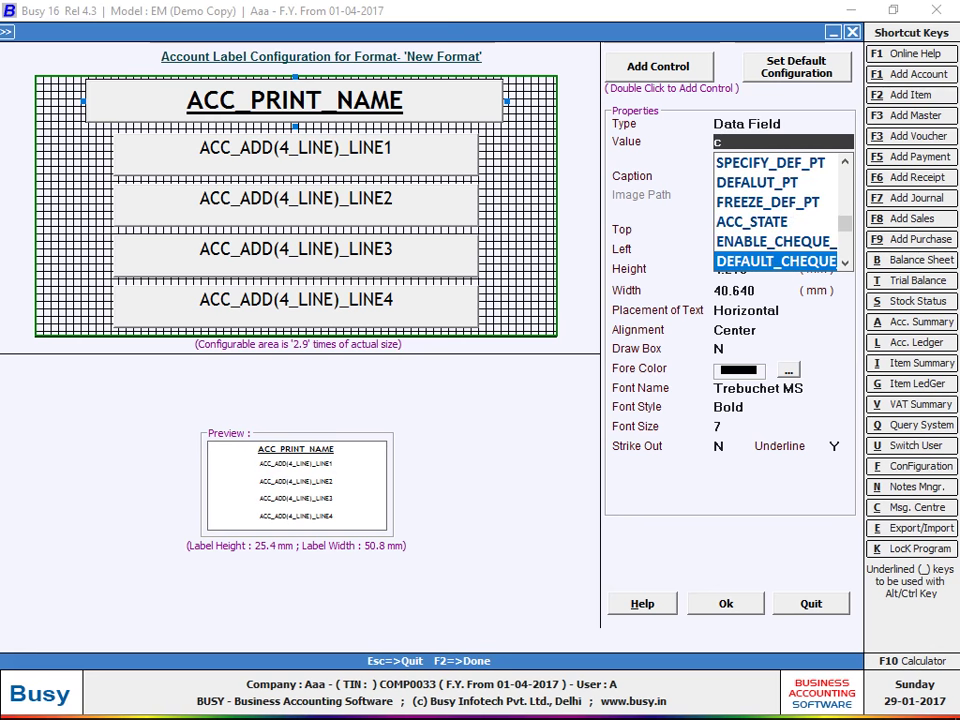
key("Down")
key("Down")
key("Down")
key("Down")
key("Down")
key("Down")
key("Down")
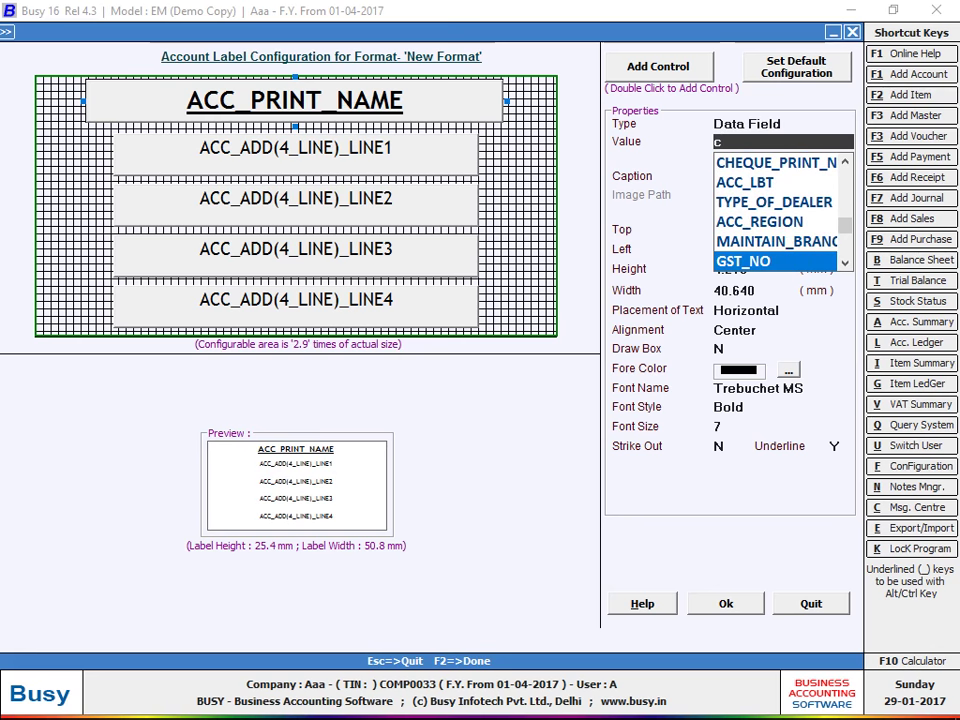
key("Down")
key("Down")
key("Down")
key("Down")
key("Down")
key("Down")
key("Down")
key("Down")
key("Down")
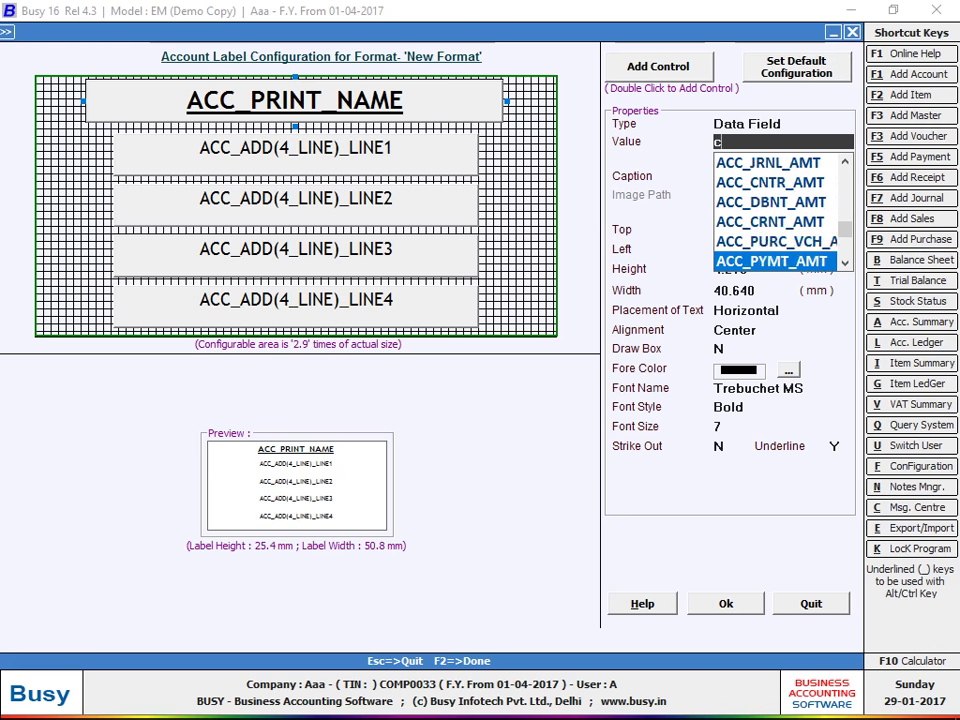
key("Down")
key("Down")
key("Down")
key("Down")
key("Down")
key("Down")
key("Down")
key("Down")
key("Down")
key("Down")
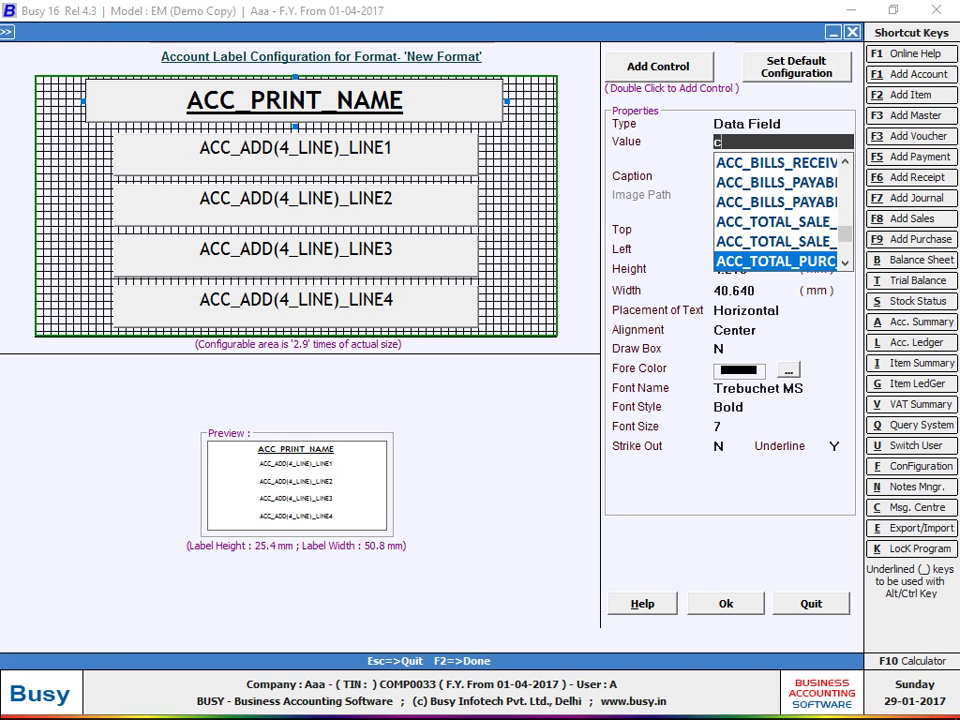
key("Down")
key("Down")
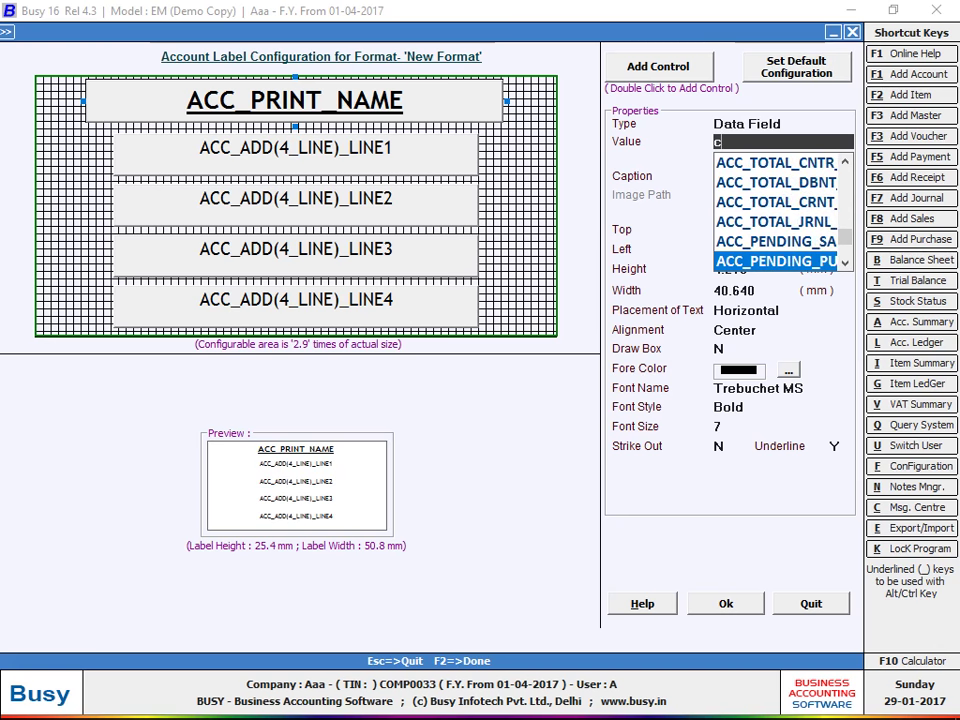
key("Down")
key("Down")
key("Down")
key("Down")
key("Down")
key("Down")
key("Down")
key("Down")
key("Down")
key("Down")
key("Down")
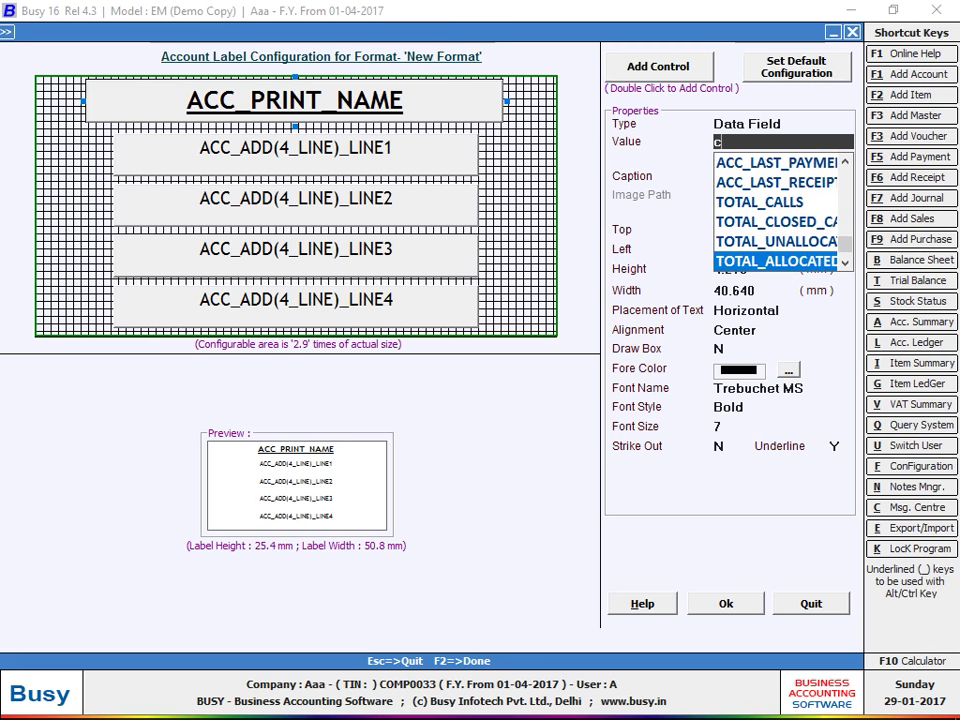
key("Down")
key("Down")
key("Down")
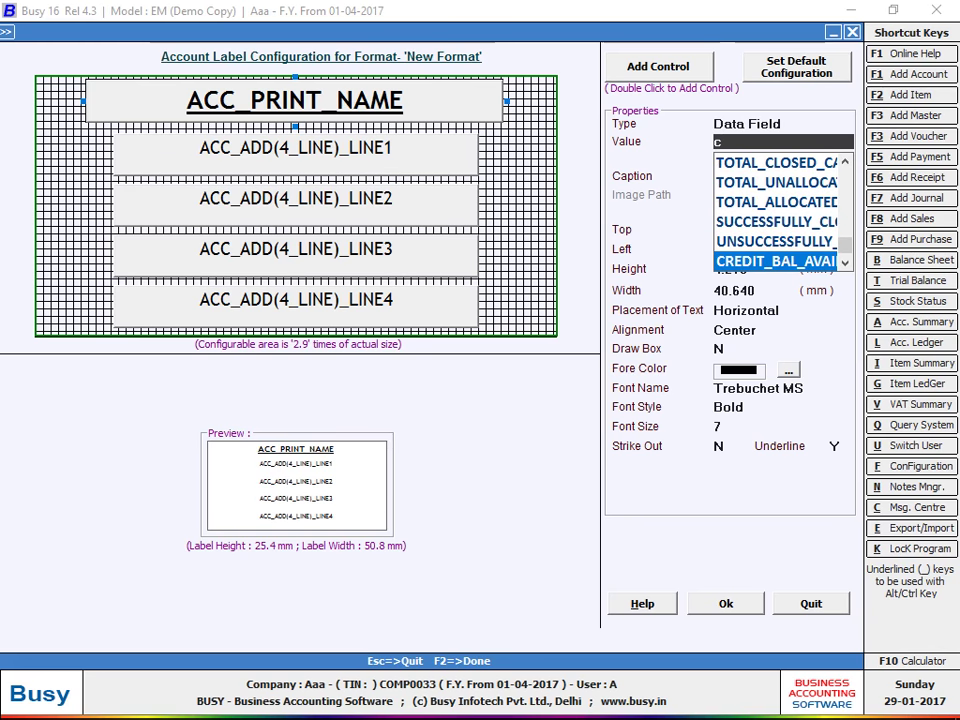
key("Down")
key("Down")
key("Down")
key("Down")
key("Down")
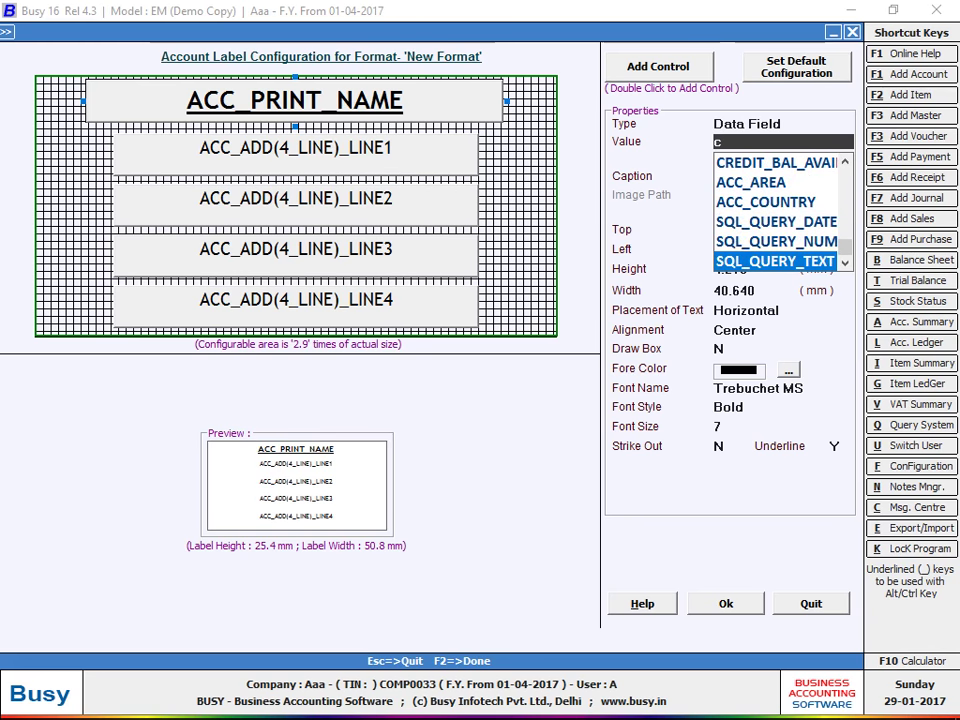
key("Up")
key("Up")
key("Up")
key("Up")
key("Up")
key("Up")
key("Up")
key("Up")
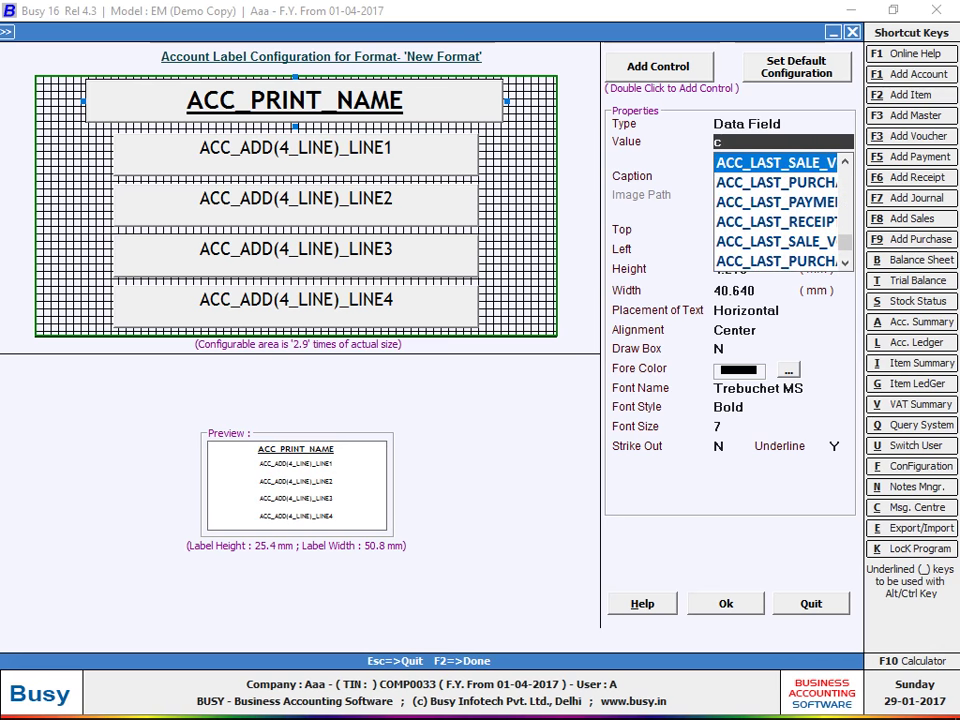
key("Up")
key("Up")
key("Up")
key("Up")
key("Up")
key("Up")
key("Up")
key("Up")
key("Up")
key("Up")
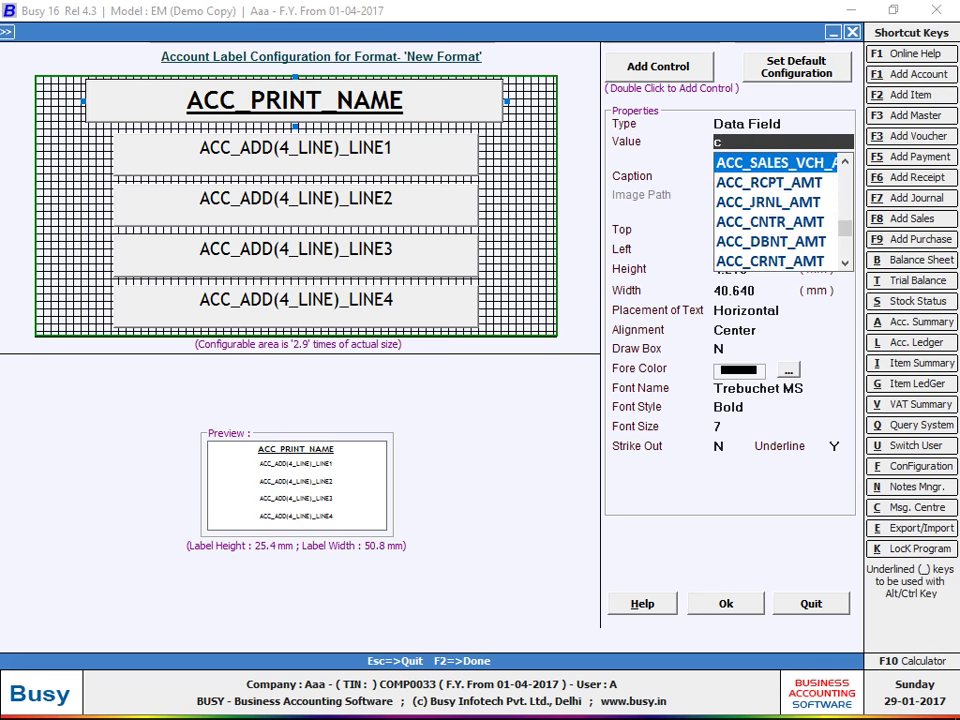
key("Up")
key("Up")
key("Up")
key("Up")
key("Up")
key("Up")
key("Up")
key("Up")
key("Up")
key("Up")
key("Up")
key("Up")
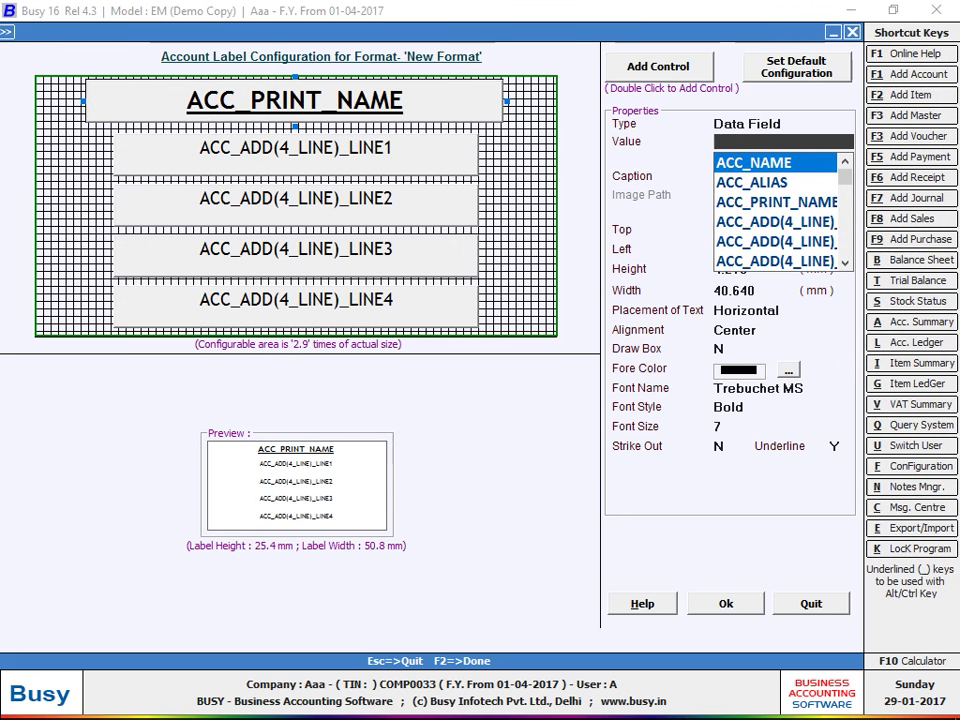
- Set the top field's value to ACC_CONTACT with the caption 'Mr'
key("Down")
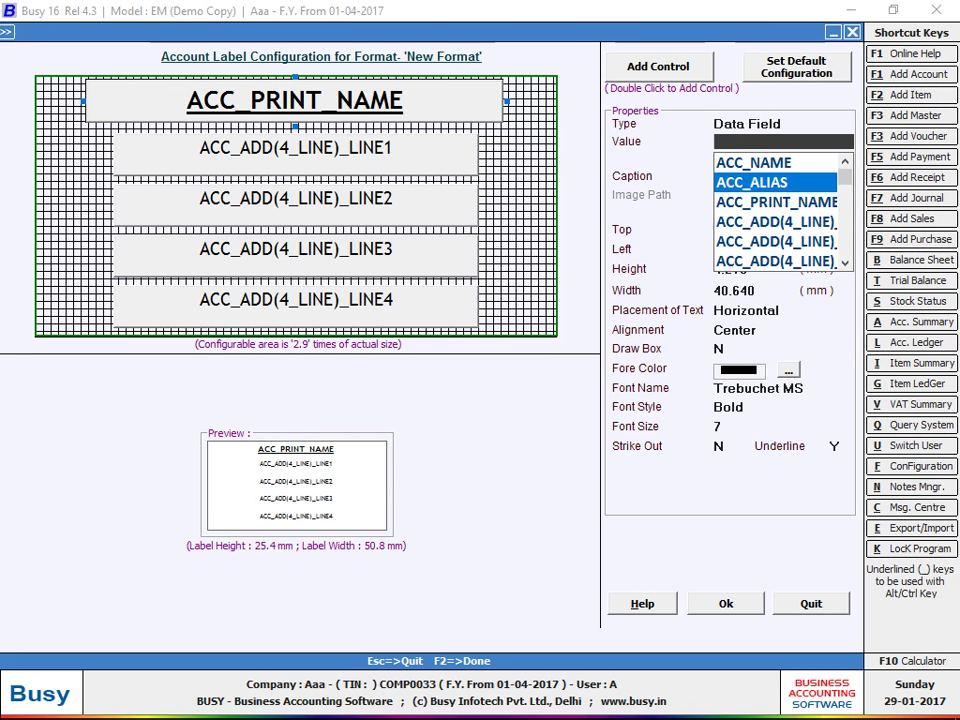
key("Down")
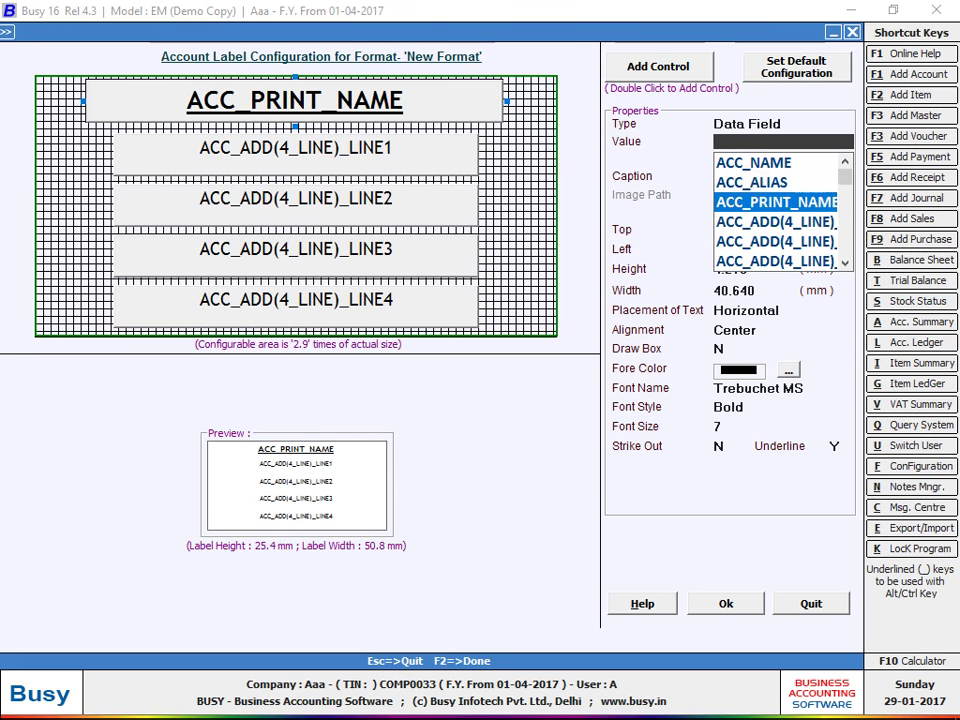
key("Down")
key("Down")
key("Down")
key("Down")
key("Down")
key("Down")
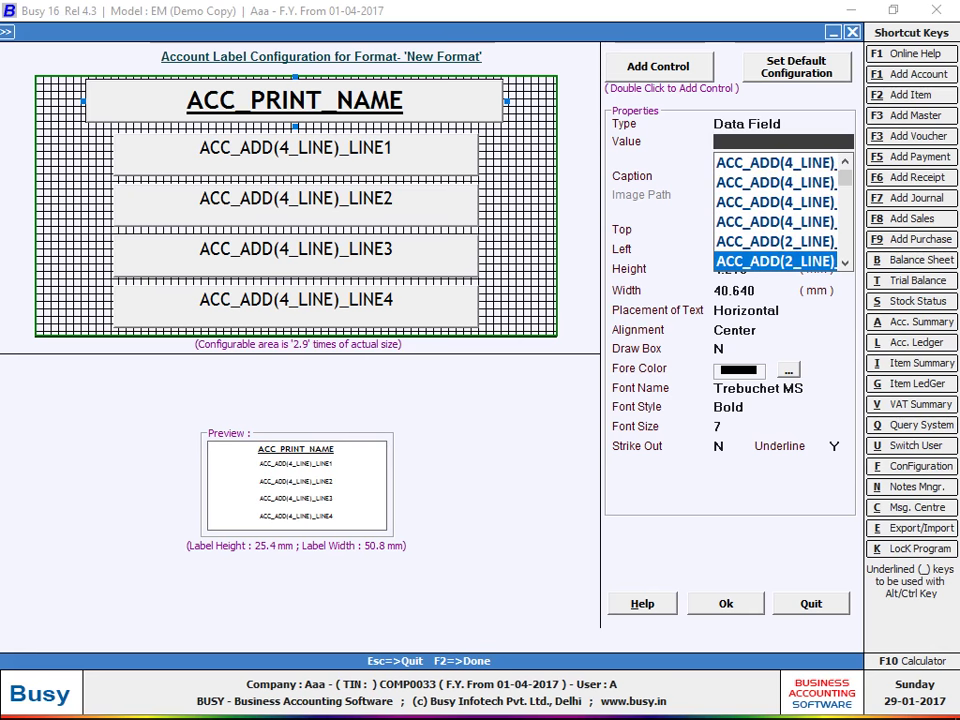
key("Down")
key("Down")
key("Down")
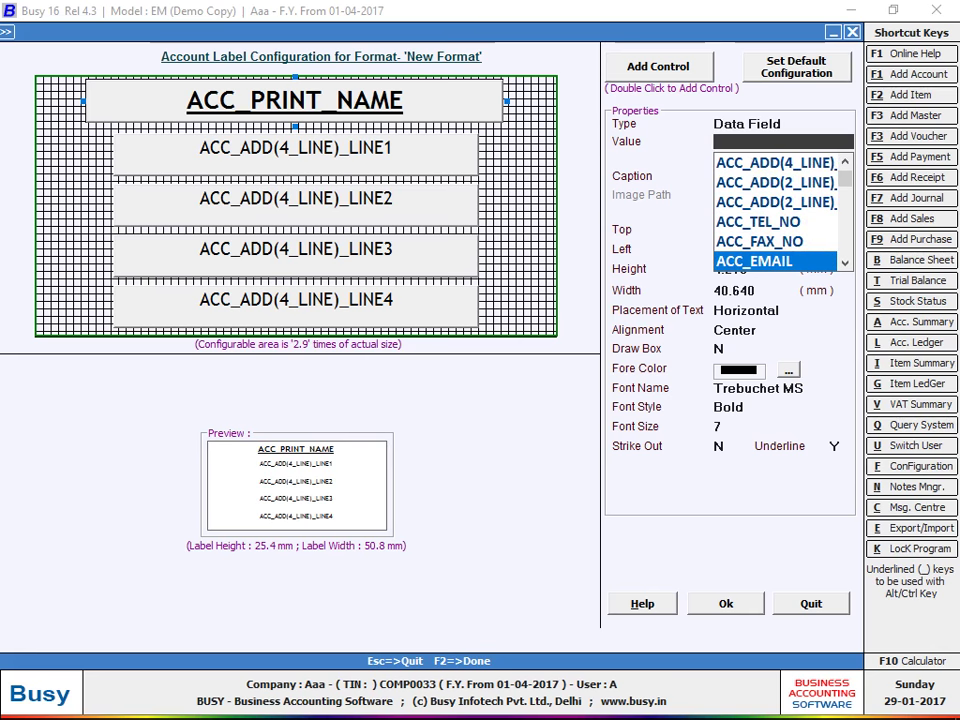
key("Down")
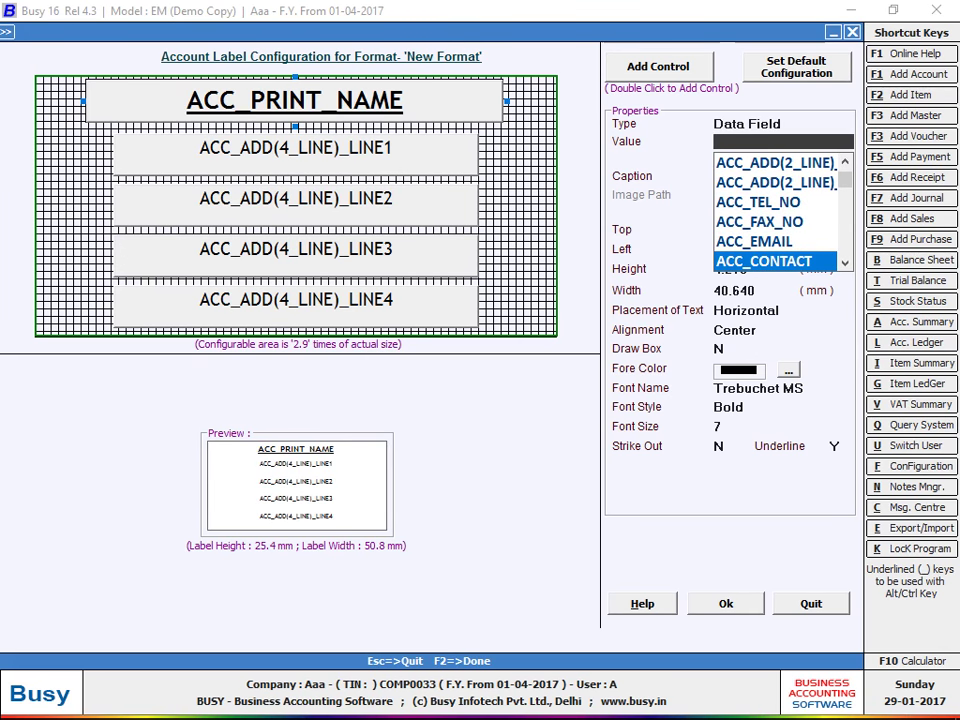
key("Return")
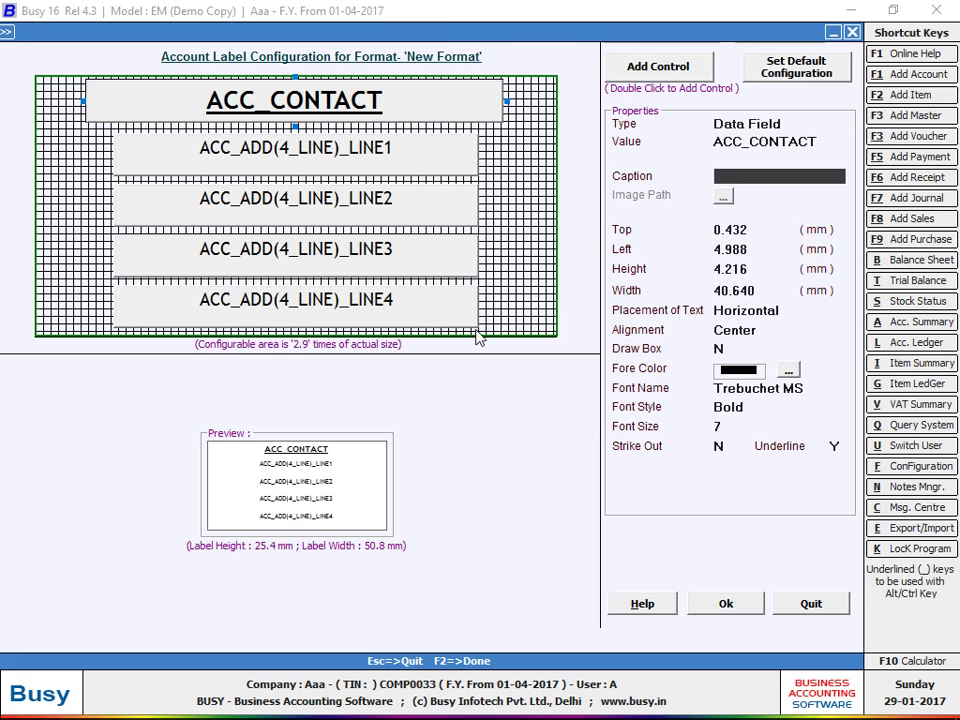
type("mr")
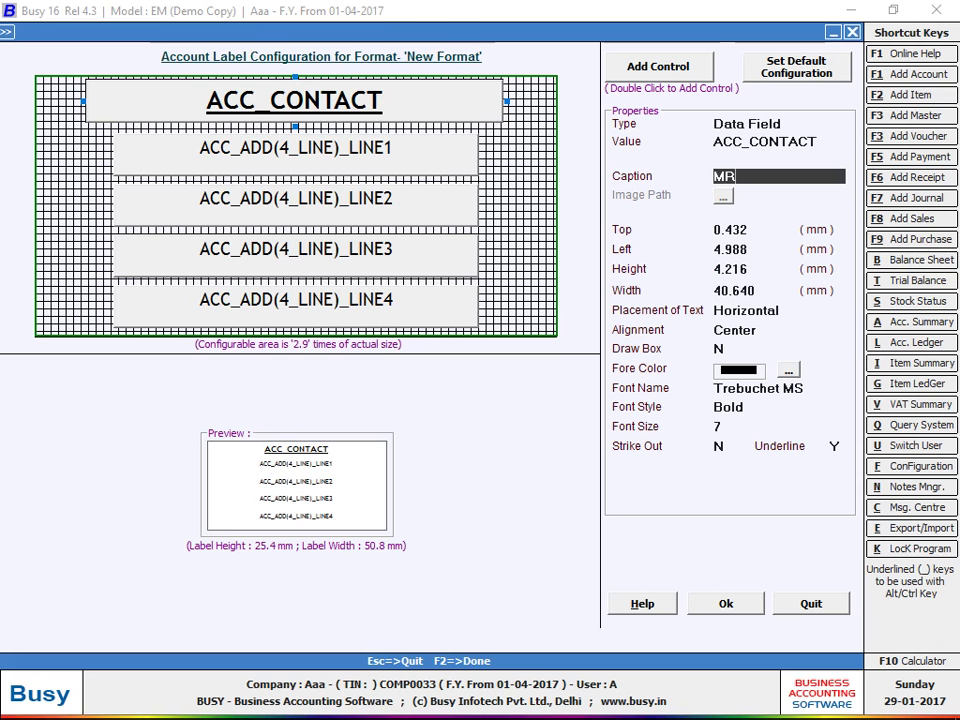
key("Return")
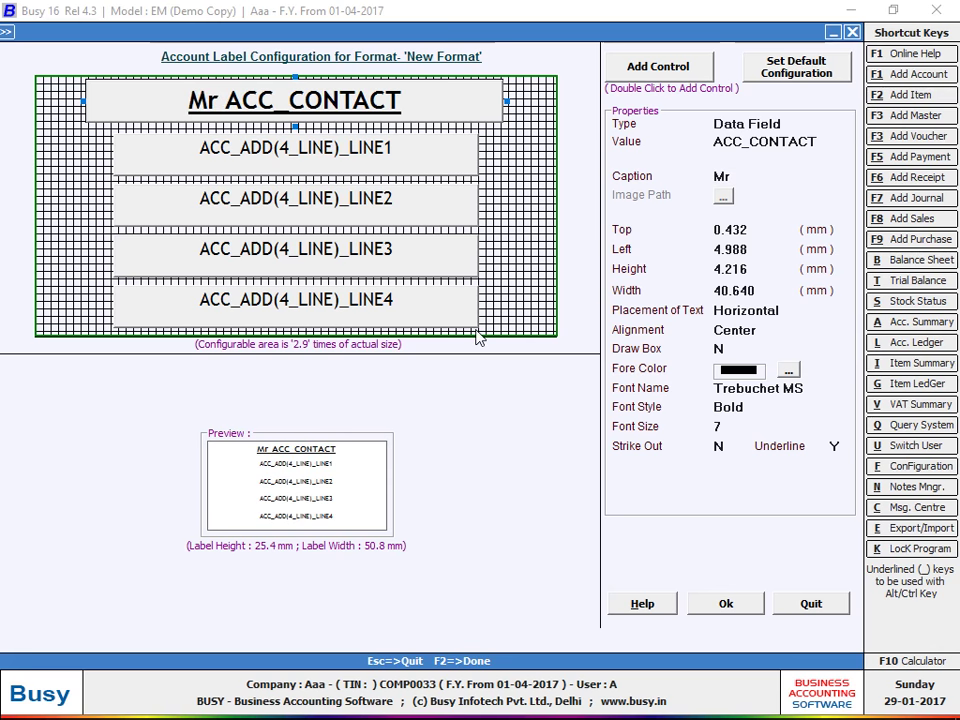
- Save the New Format label layout and leave format selection
left_click(726, 603)
left_click(636, 421)
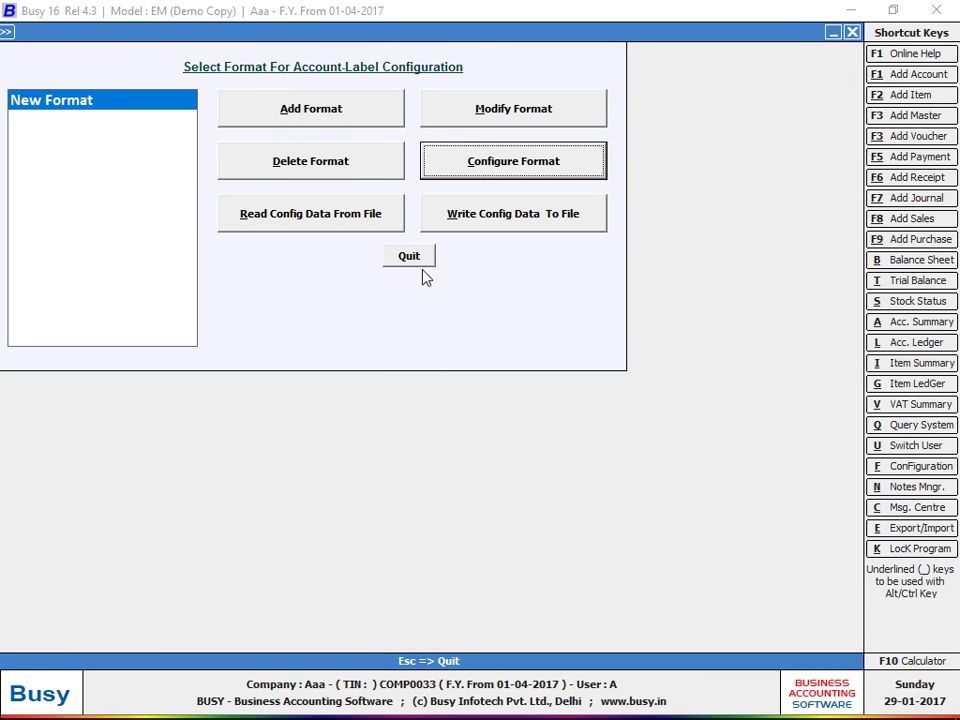
left_click(412, 260)
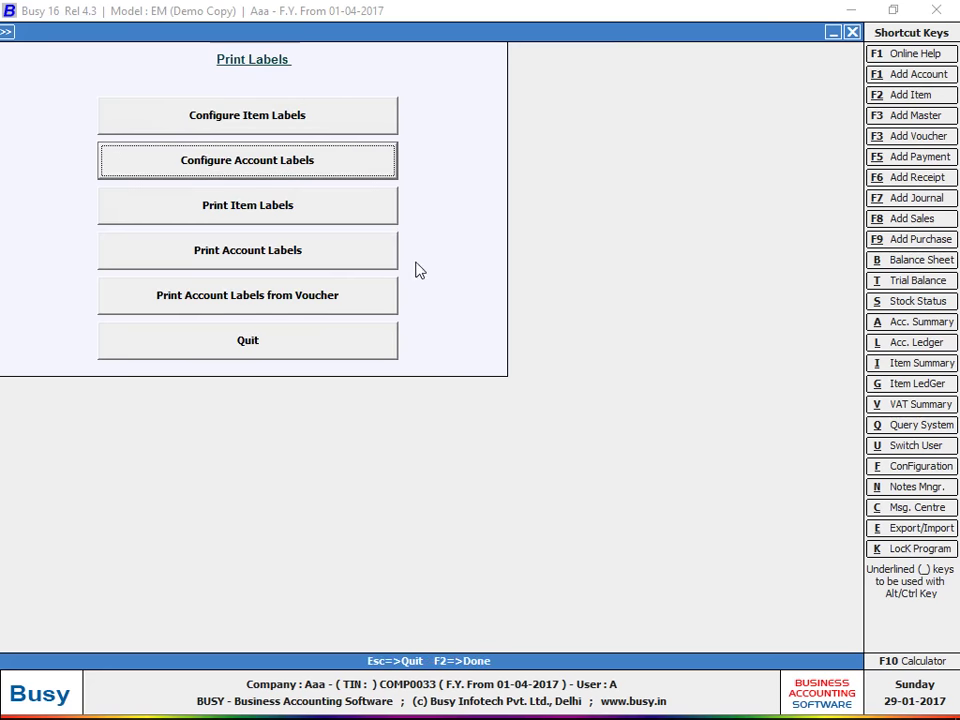
- Preview the One Account label for A.K SOFTWARE & SERVICES, then close back to Print Labels
left_click(329, 253)
left_click(456, 118)
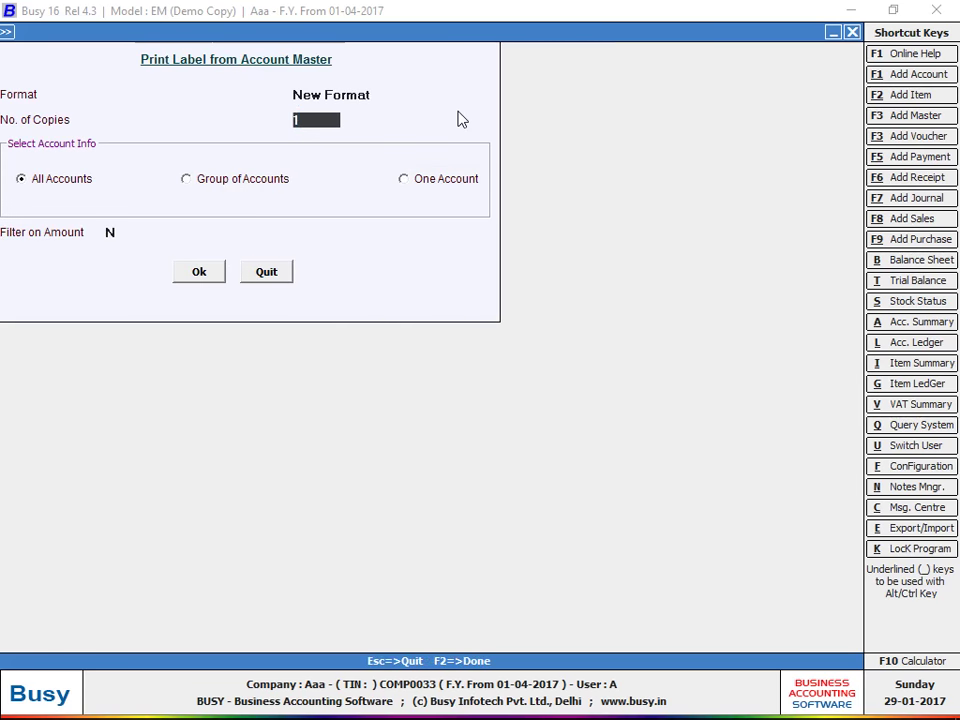
left_click(405, 179)
left_click(189, 271)
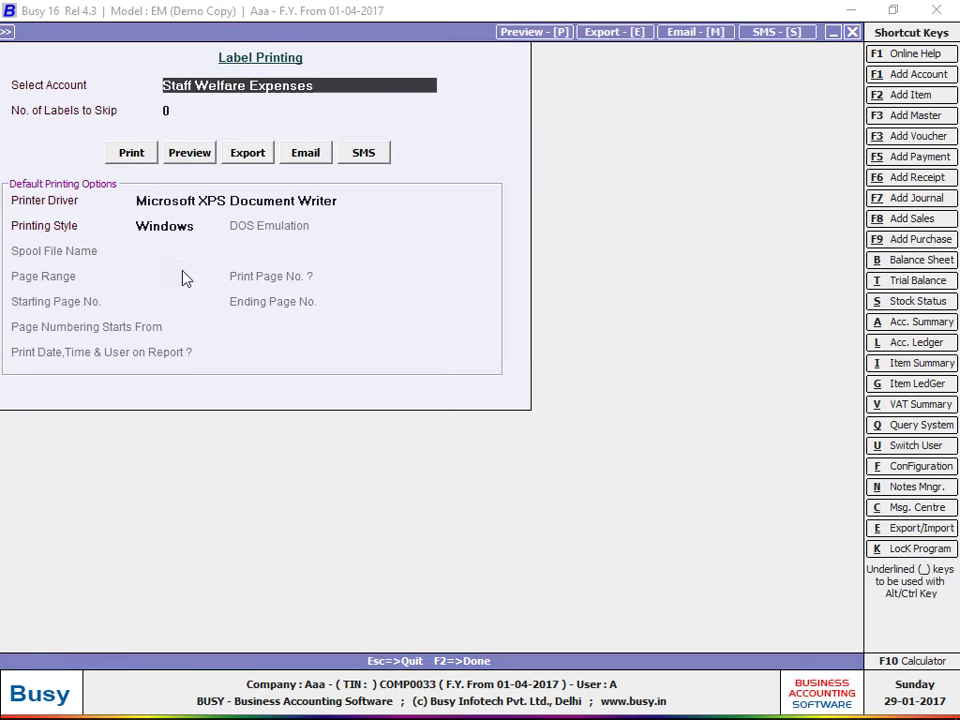
type("a")
key("Return")
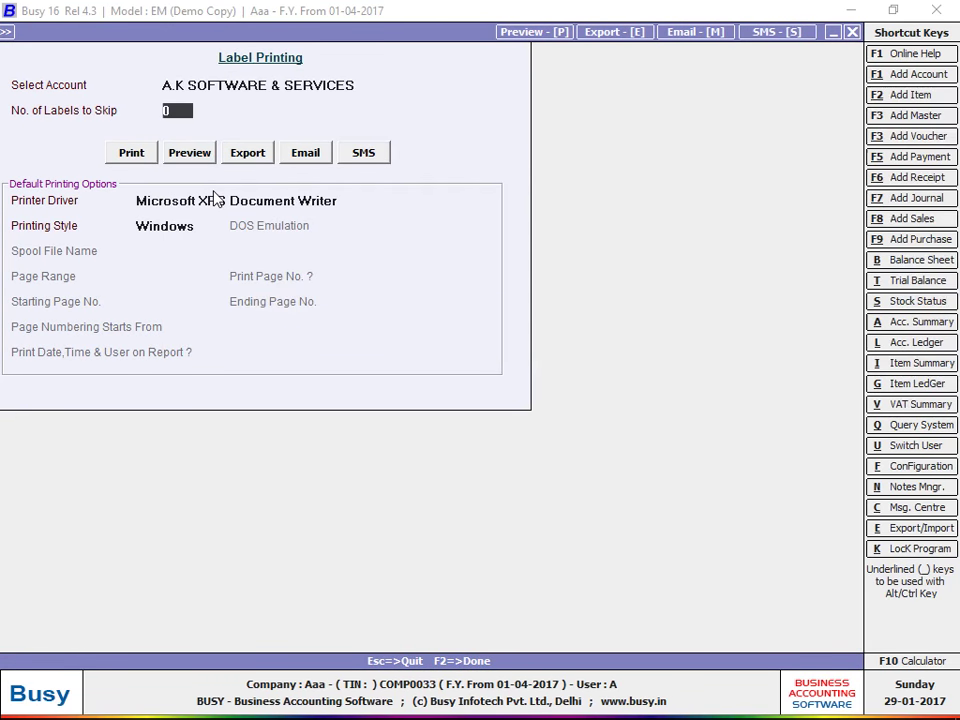
key("Return")
key("Return")
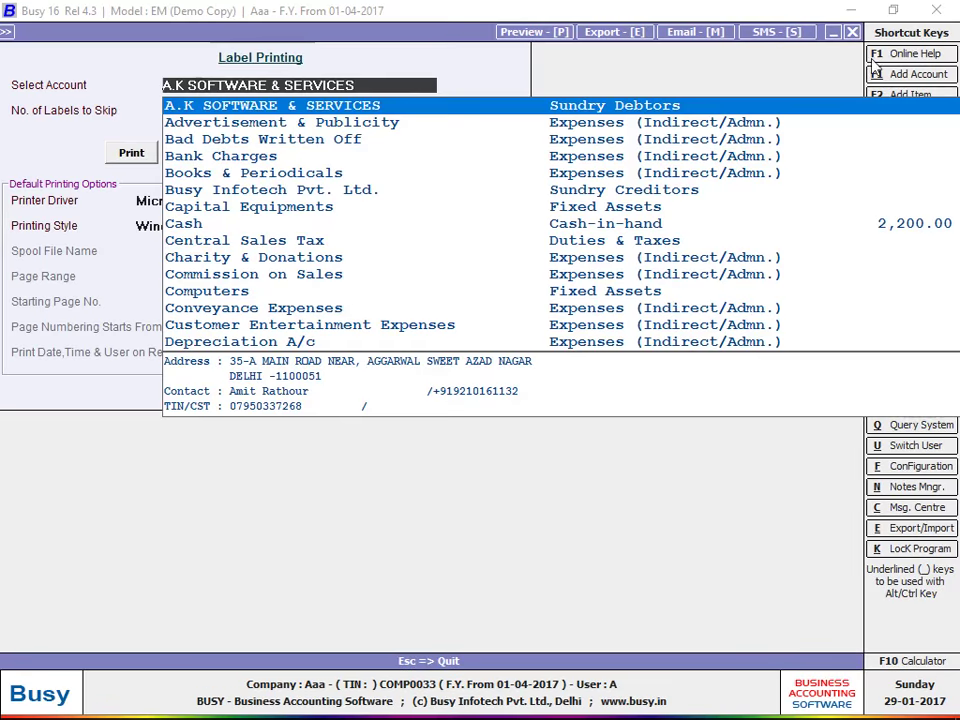
left_click(947, 10)
key("Escape")
key("Escape")
key("Escape")
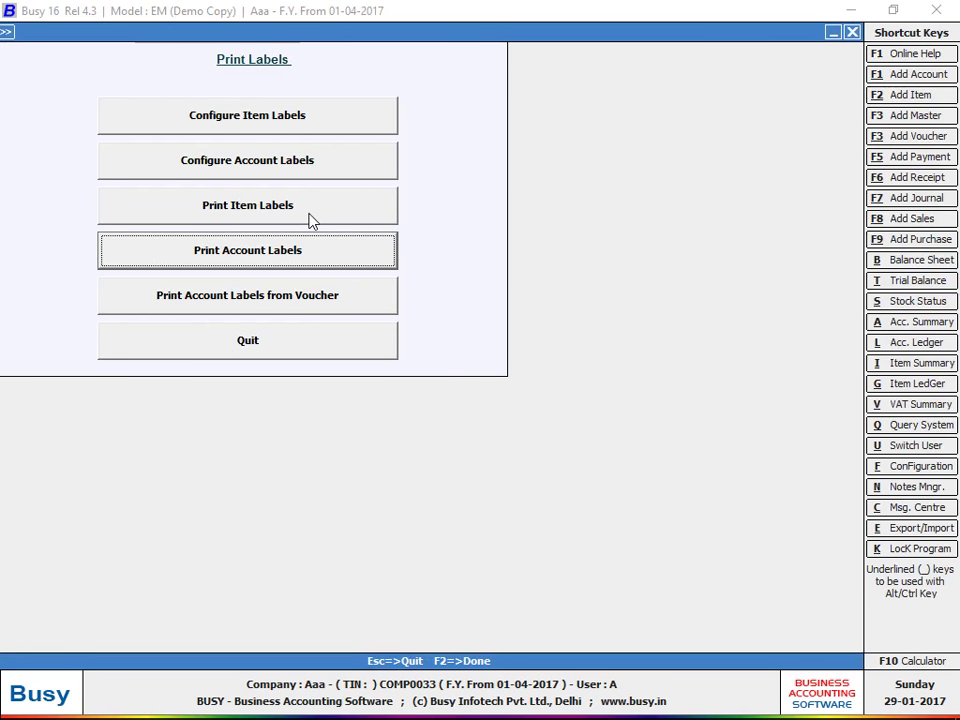
- Reopen the New Format label layout and select the Mr ACC_CONTACT field
left_click(302, 172)
left_click(536, 168)
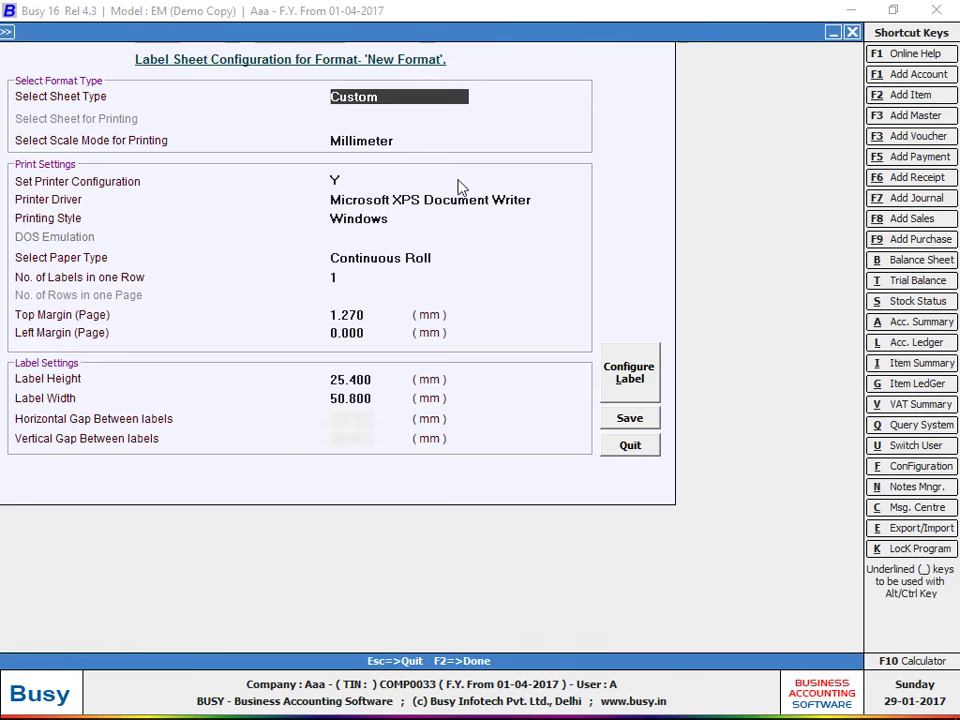
left_click(618, 372)
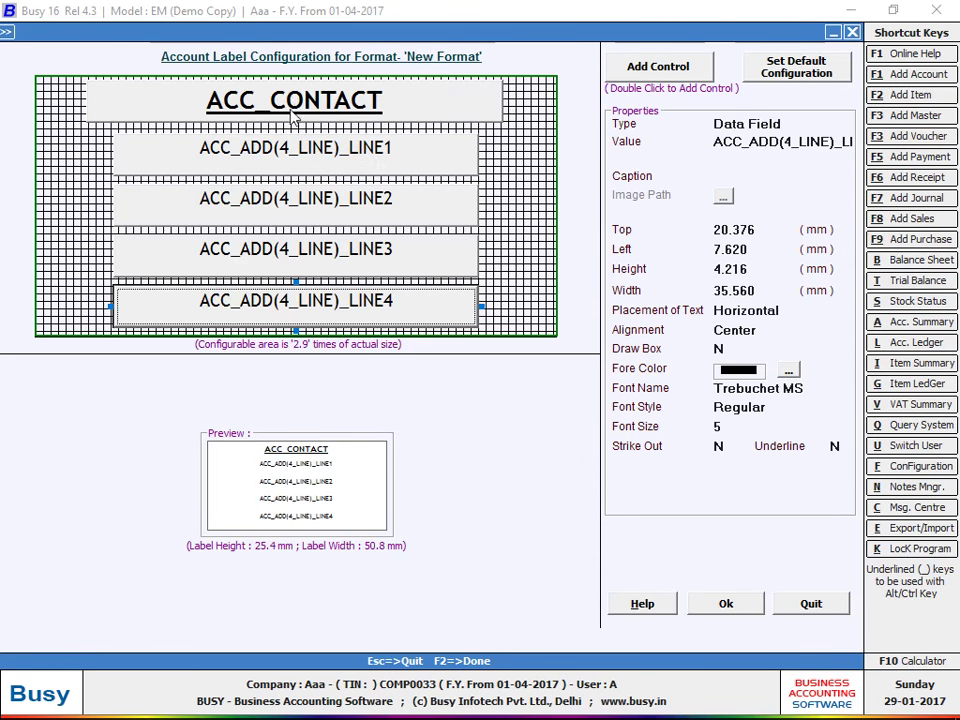
left_click(495, 112)
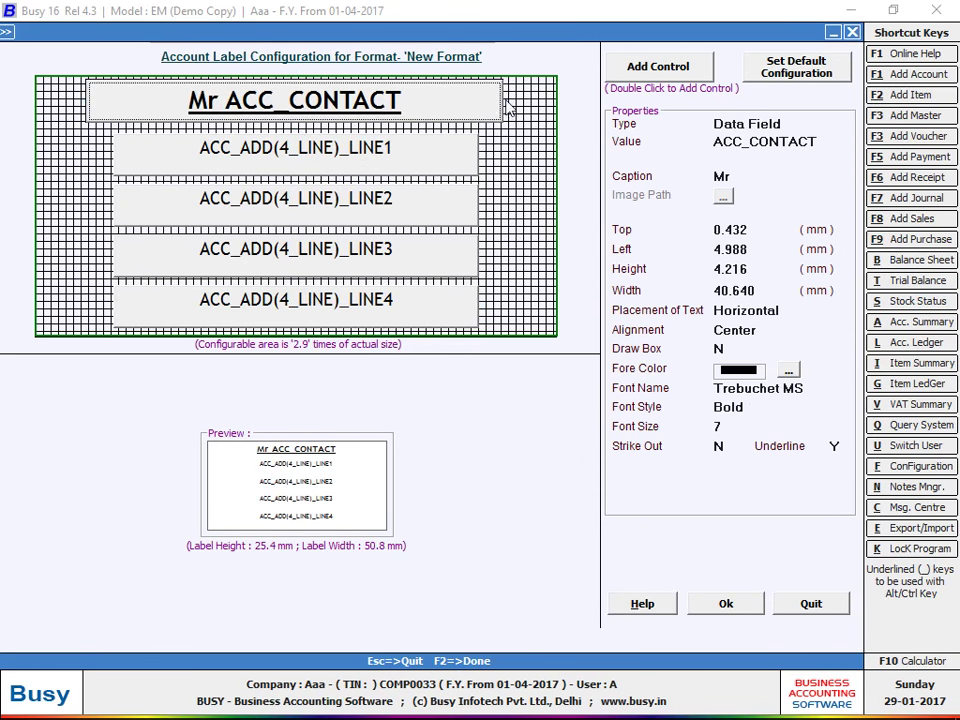
- Drag the Mr contact-name field into the label's top-left corner
left_click_drag(508, 100, 357, 100)
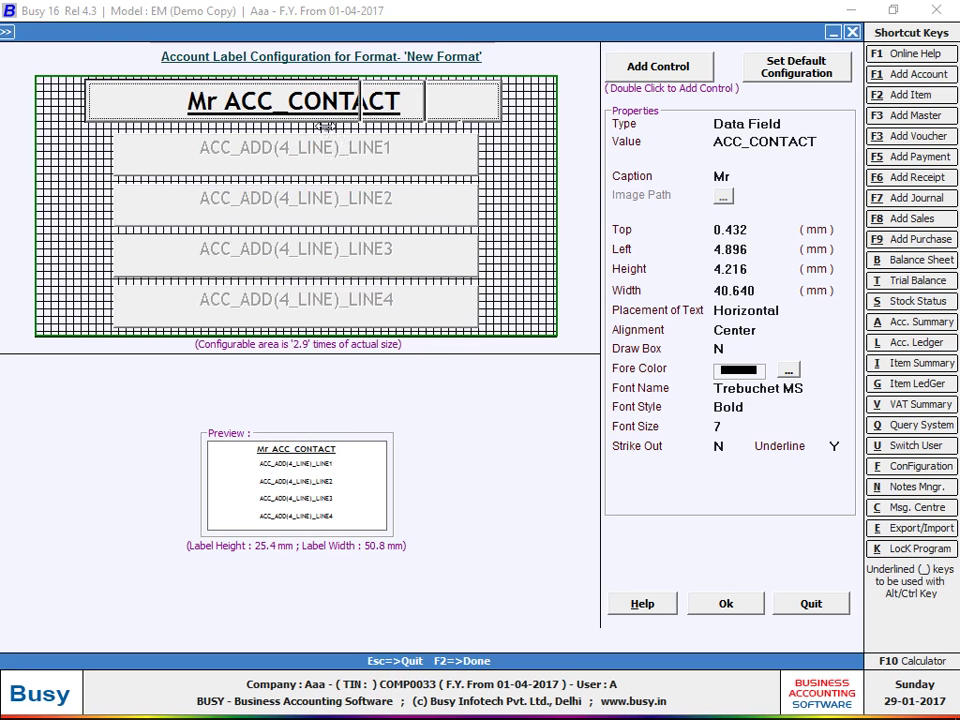
left_click_drag(97, 108, 52, 116)
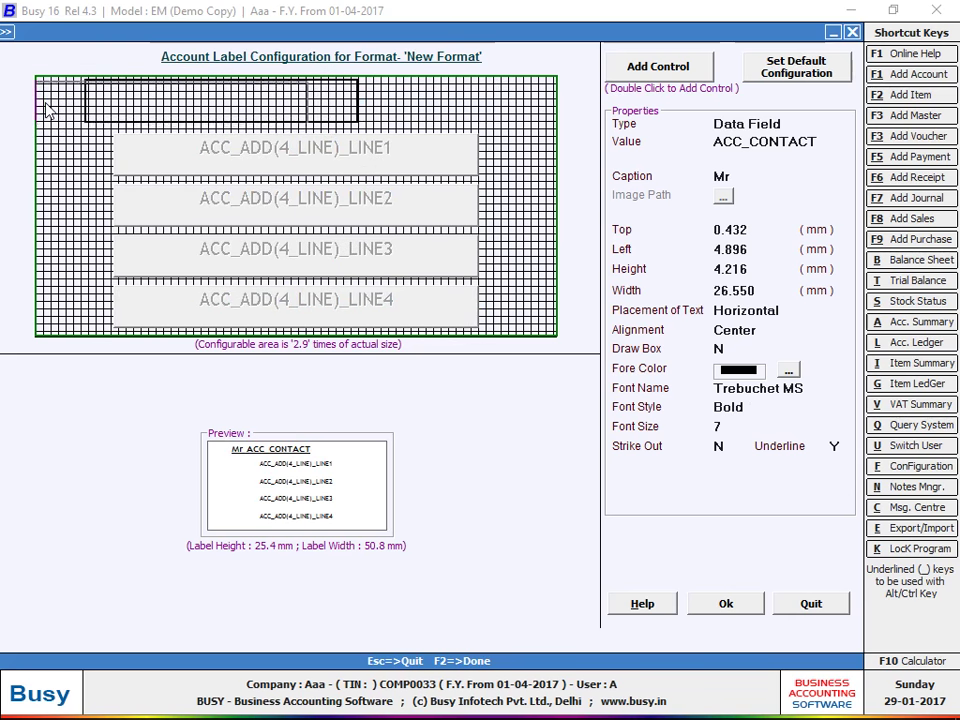
left_click_drag(52, 116, 51, 107)
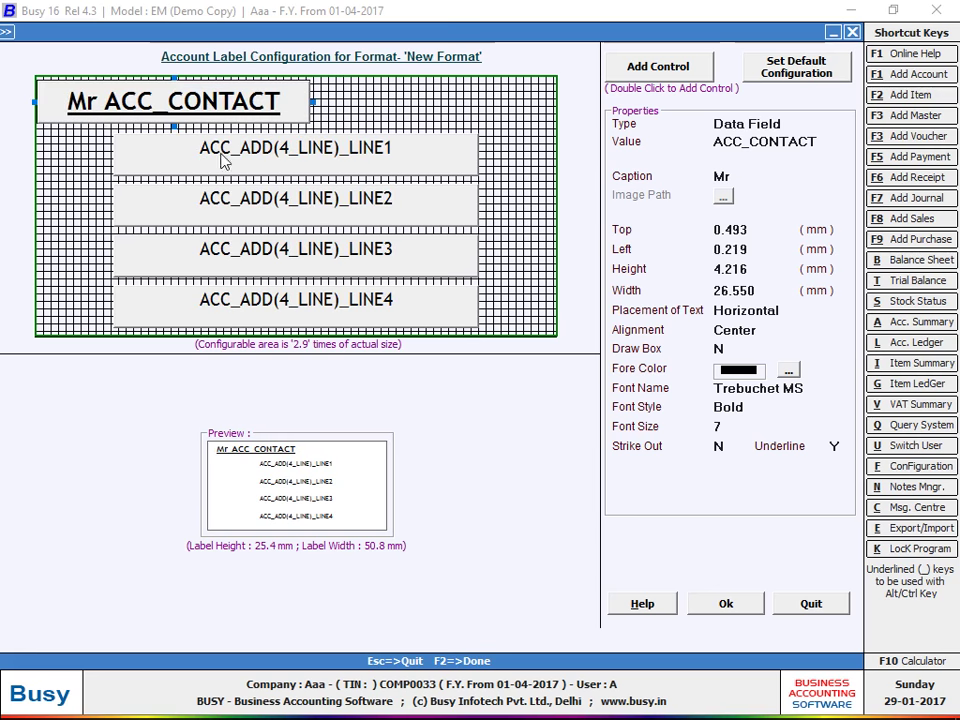
mouse_move(299, 96)
left_mouse_down()
mouse_move(290, 92)
mouse_move(305, 113)
left_mouse_up()
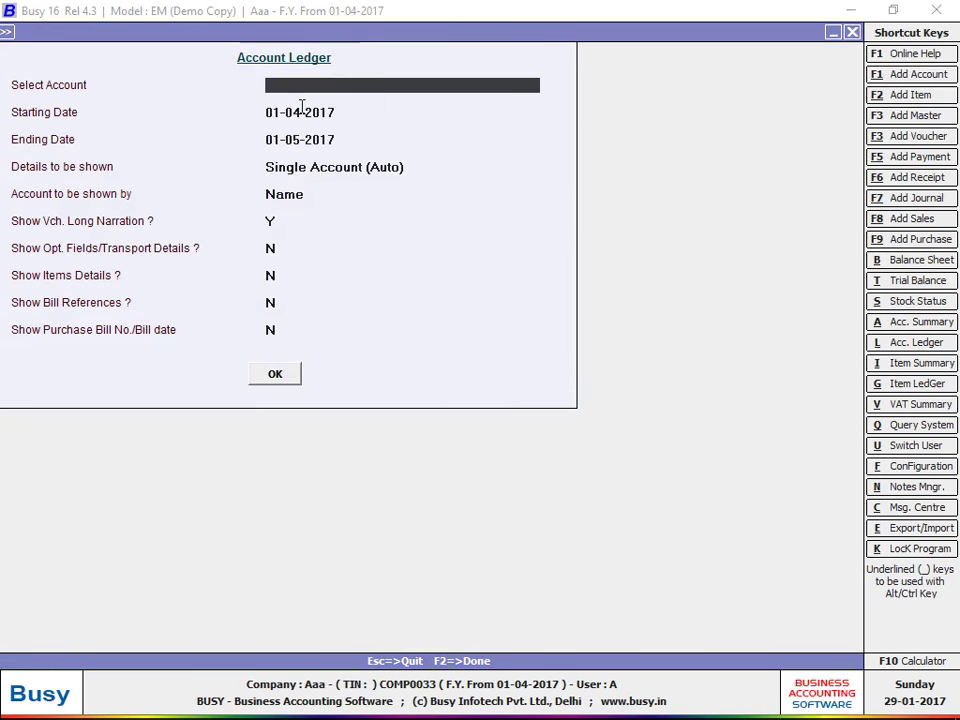
key("Return")
key("Return")
double_click(301, 100)
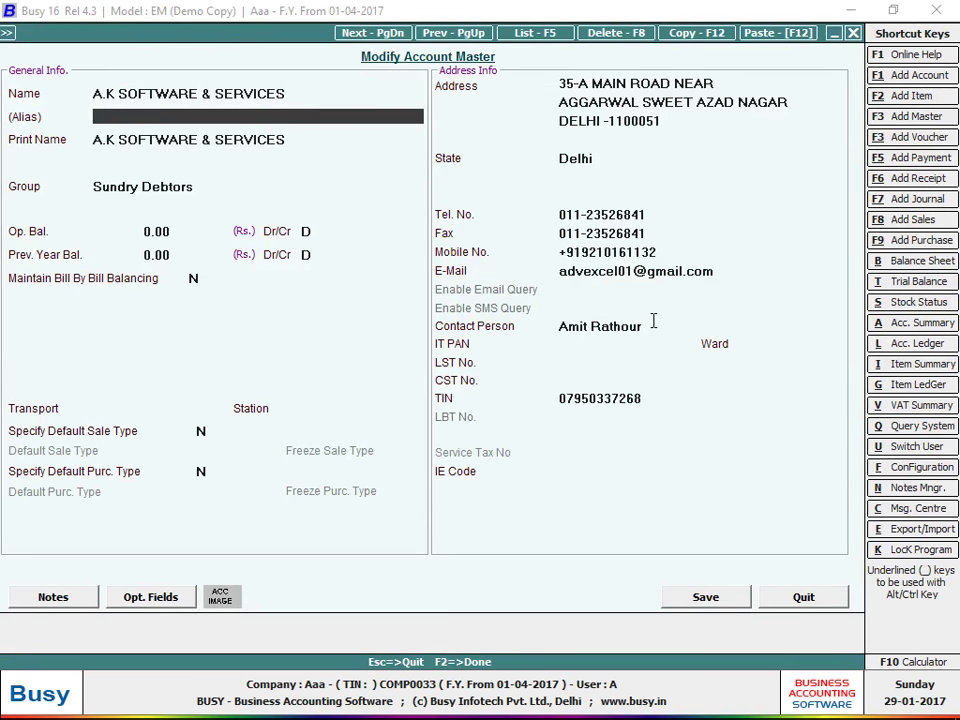
left_click(800, 597)
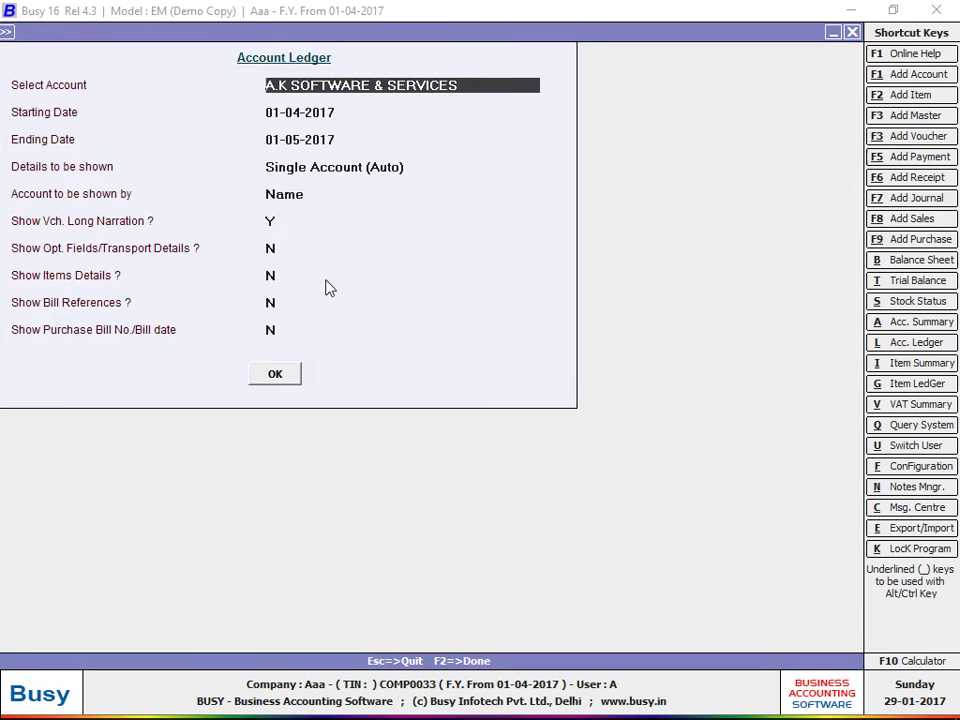
left_click(275, 372)
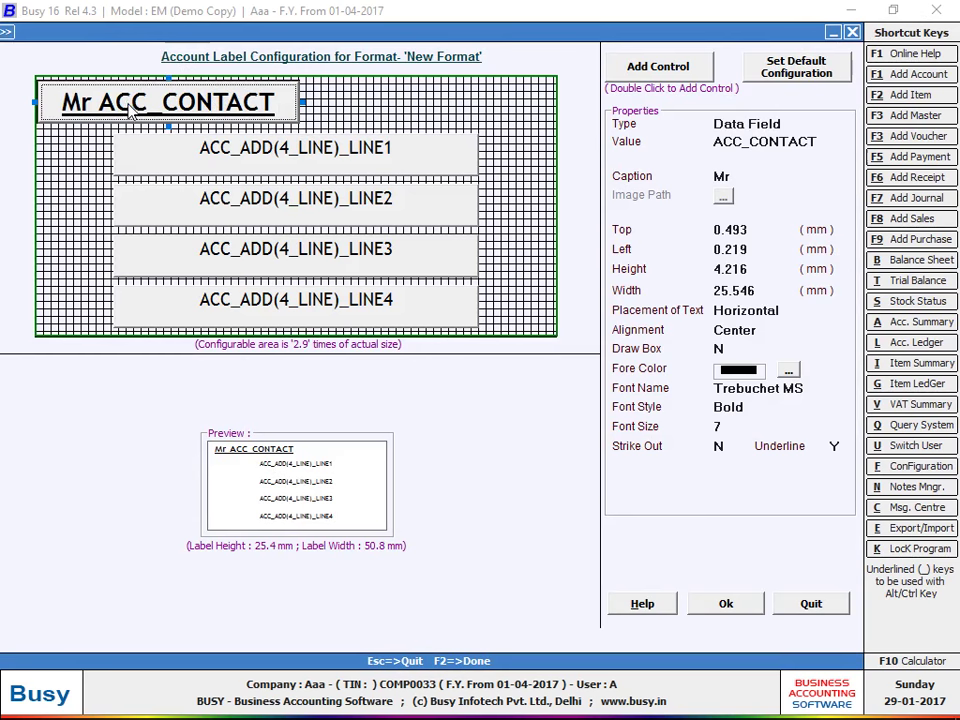
- Set Underline to N on the contact name and narrow it to 23.448 mm
left_click(835, 446)
type("N")
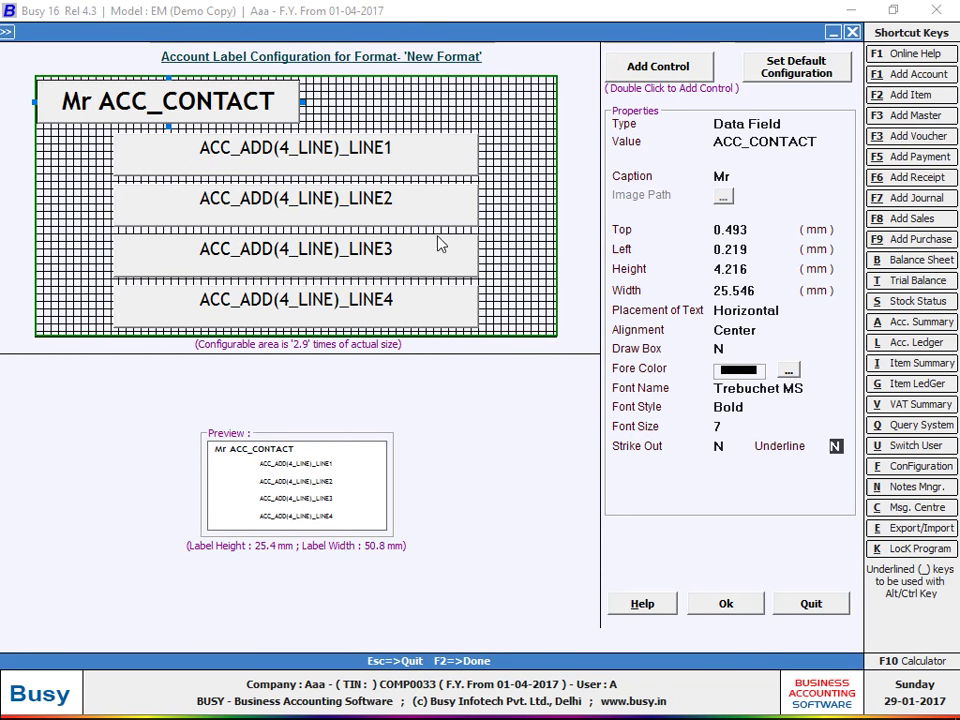
left_click(228, 86)
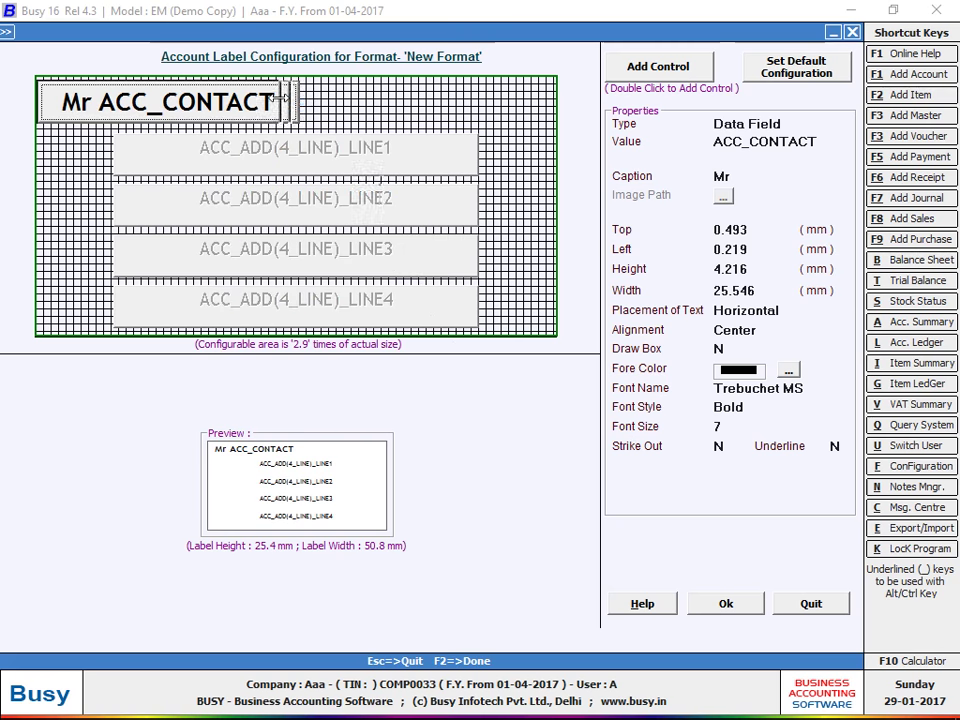
left_click_drag(284, 98, 275, 98)
- Add a new Plain Text box at the label's top right and widen it
left_click(670, 76)
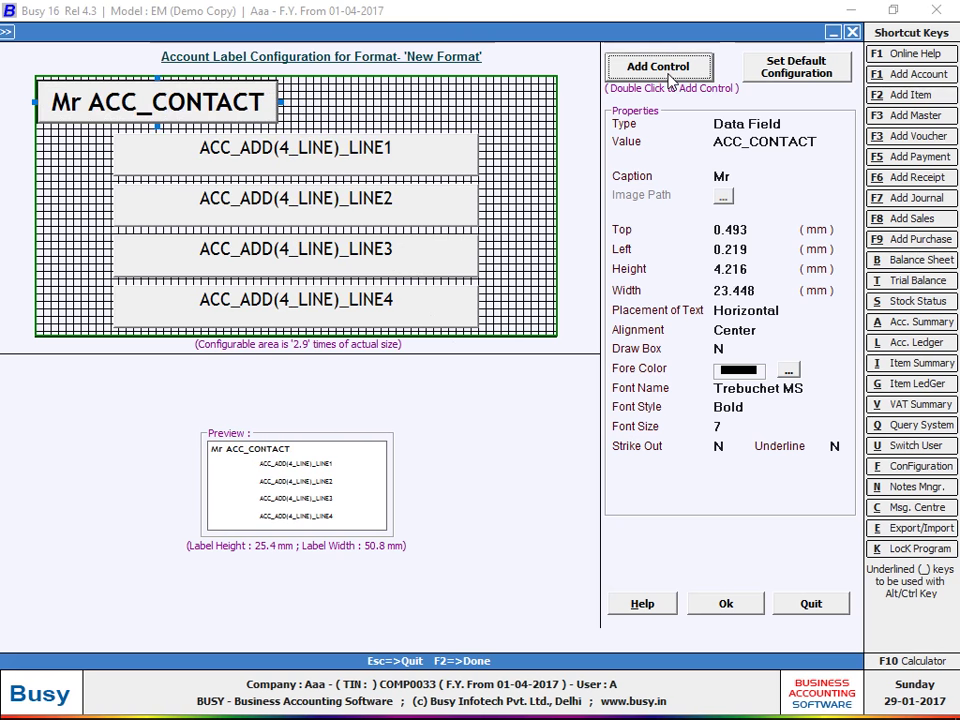
double_click(670, 78)
left_click_drag(170, 318, 383, 116)
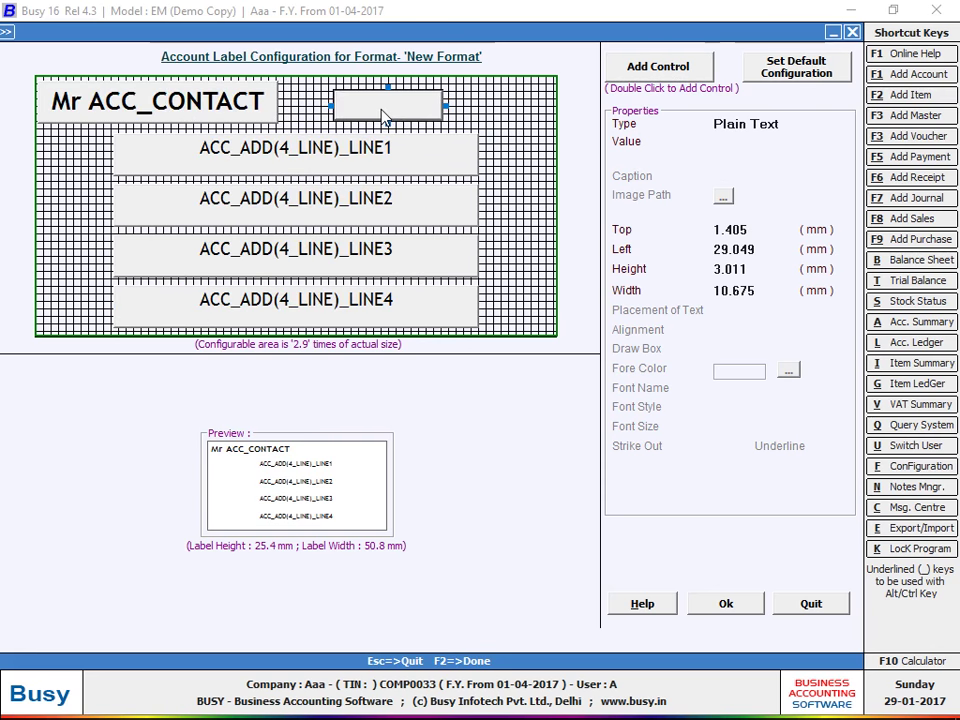
left_click_drag(445, 104, 592, 112)
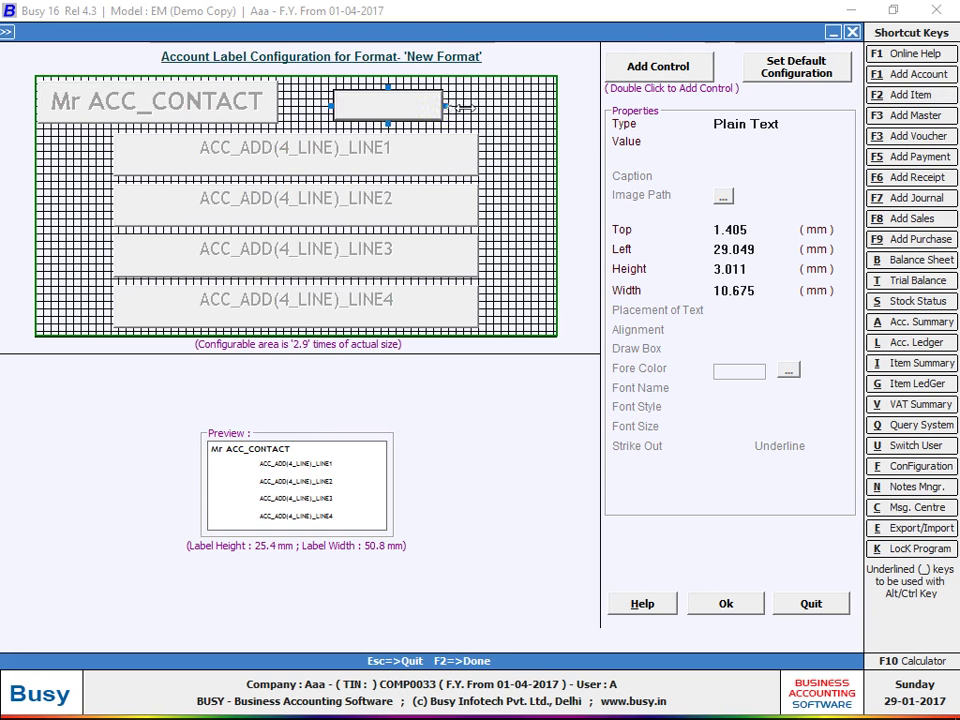
- Change the new box's Type to Data Field and browse its Value list toward ACC_CONTACT
left_click(795, 124)
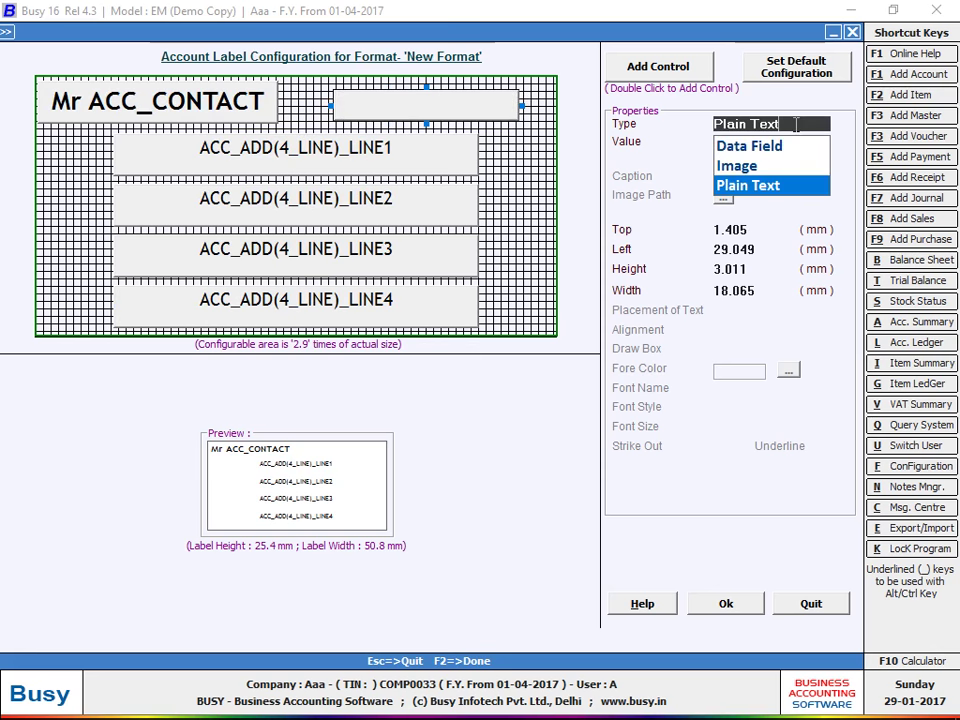
key("Up")
key("Up")
key("Return")
key("Down")
key("Down")
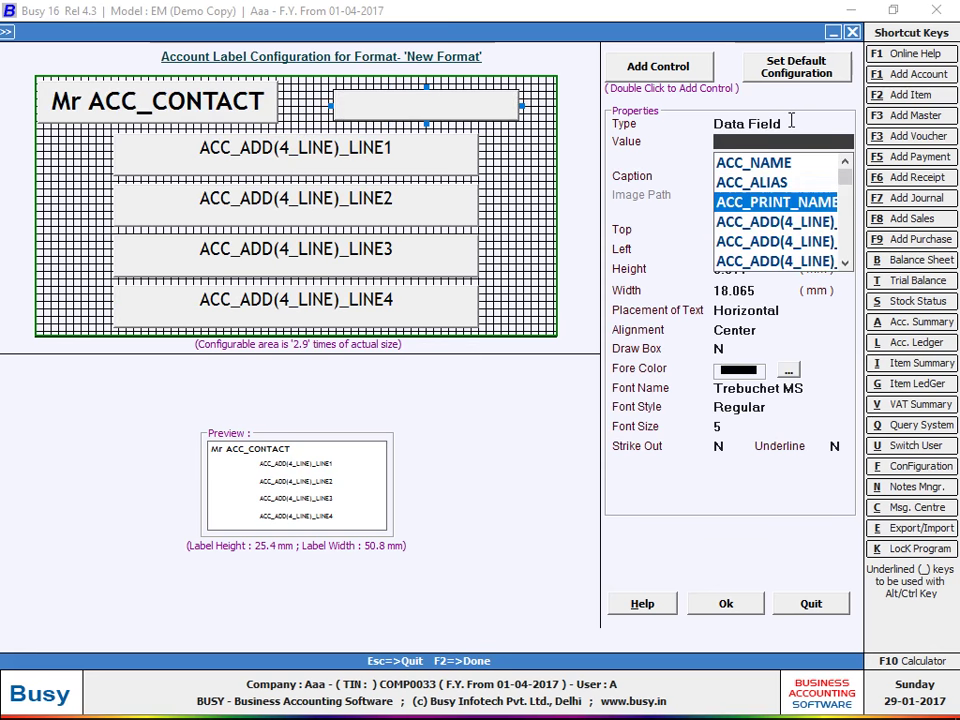
key("Down")
key("Down")
key("Down")
key("Down")
key("Down")
key("Down")
key("Down")
key("Down")
key("Down")
key("Down")
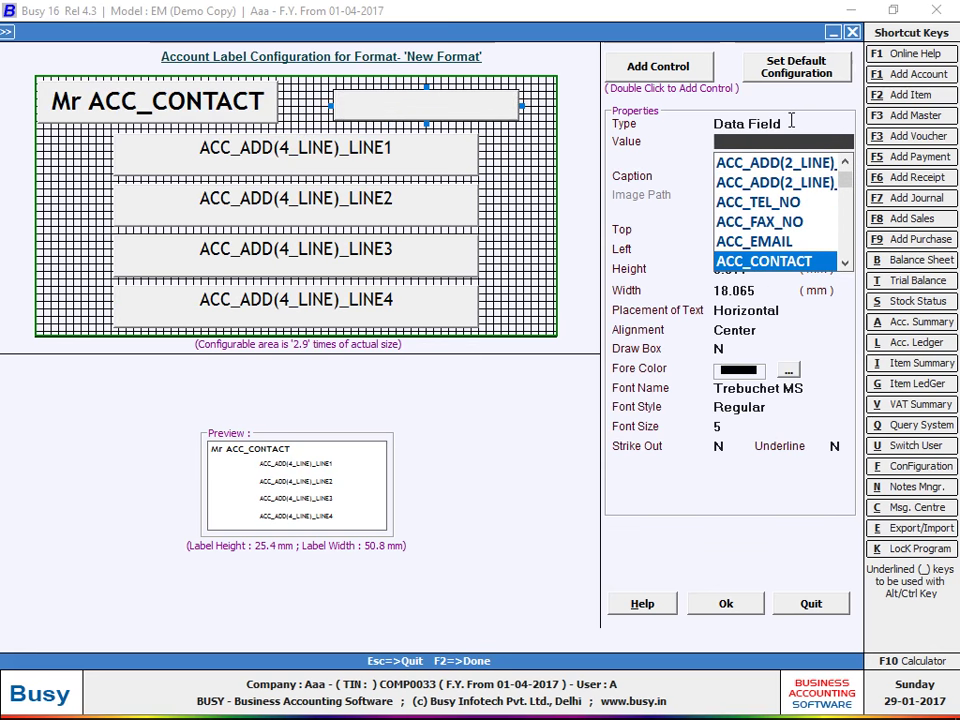
key("Down")
key("Down")
key("Down")
key("Down")
key("Down")
key("Down")
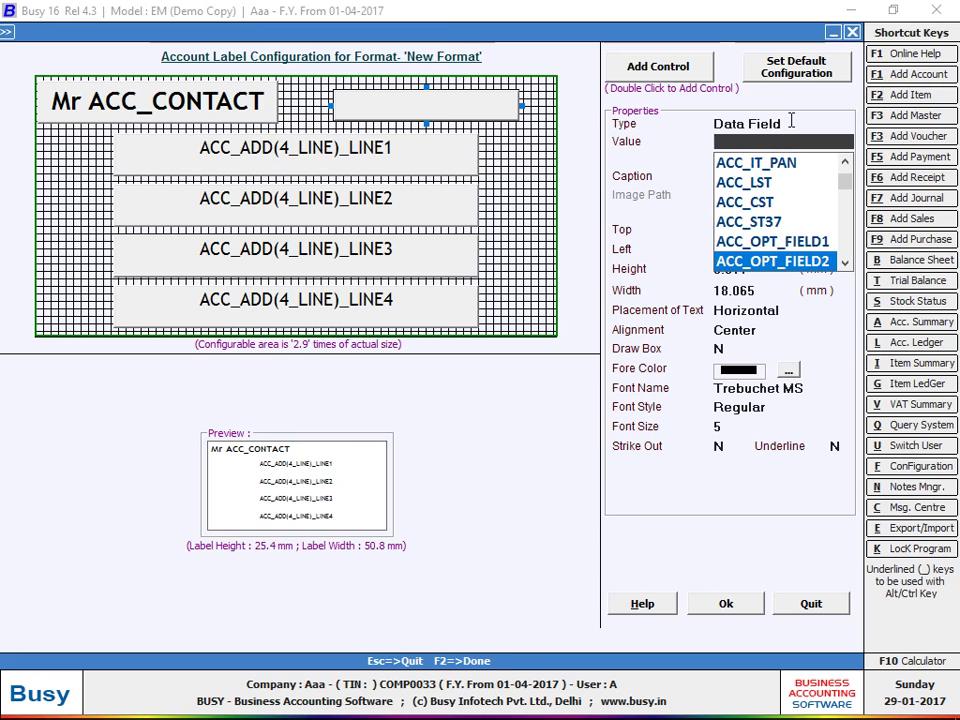
key("Down")
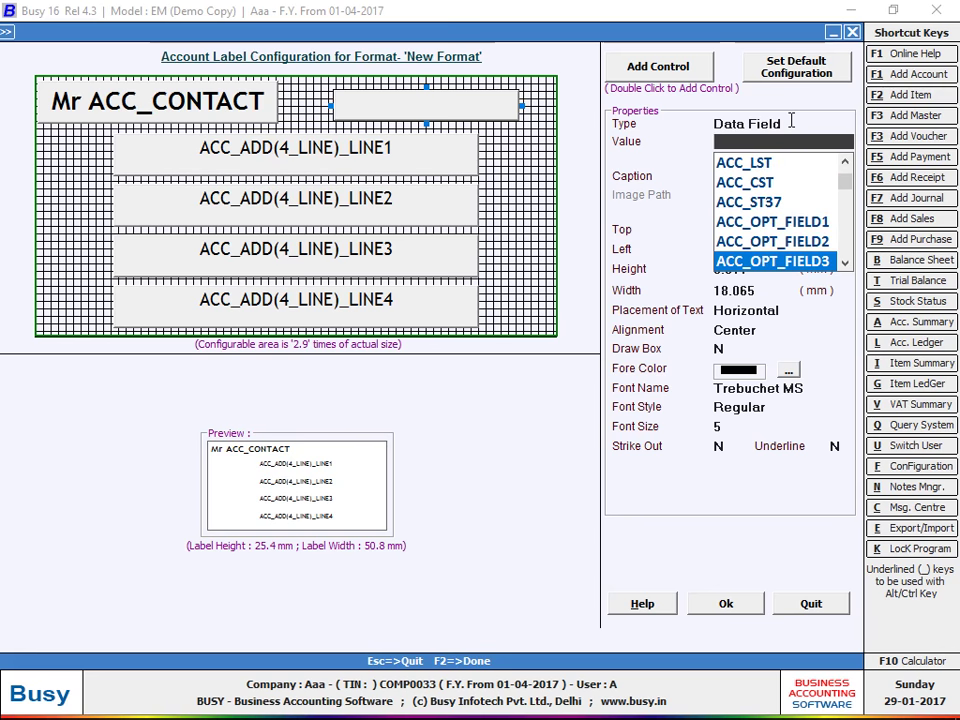
key("Down")
key("Down")
key("Down")
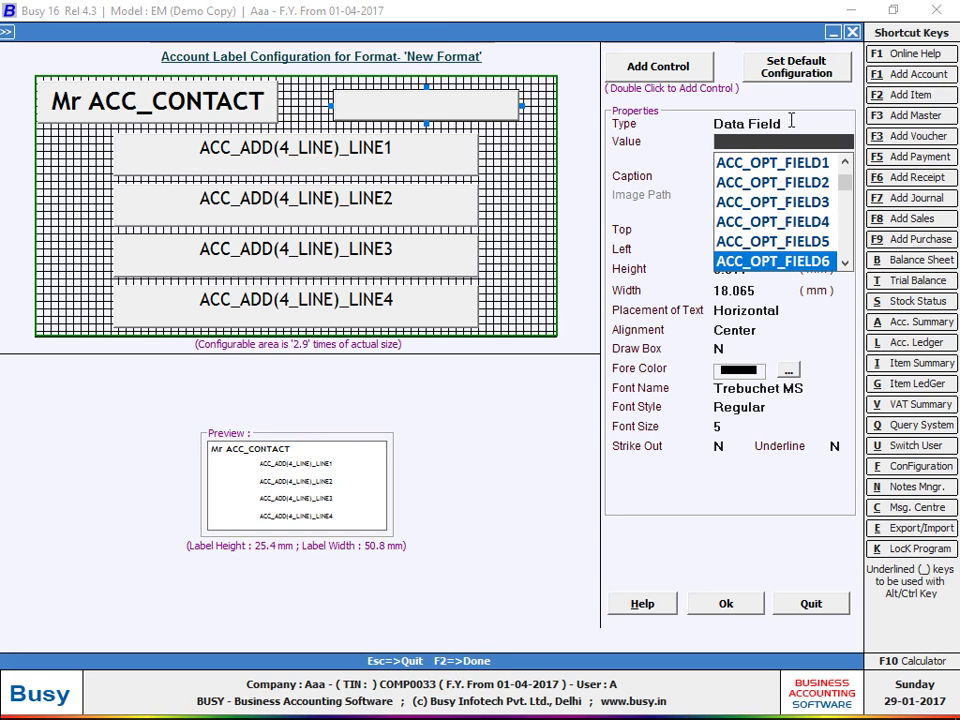
key("Down")
key("Down")
key("Down")
key("Down")
key("Down")
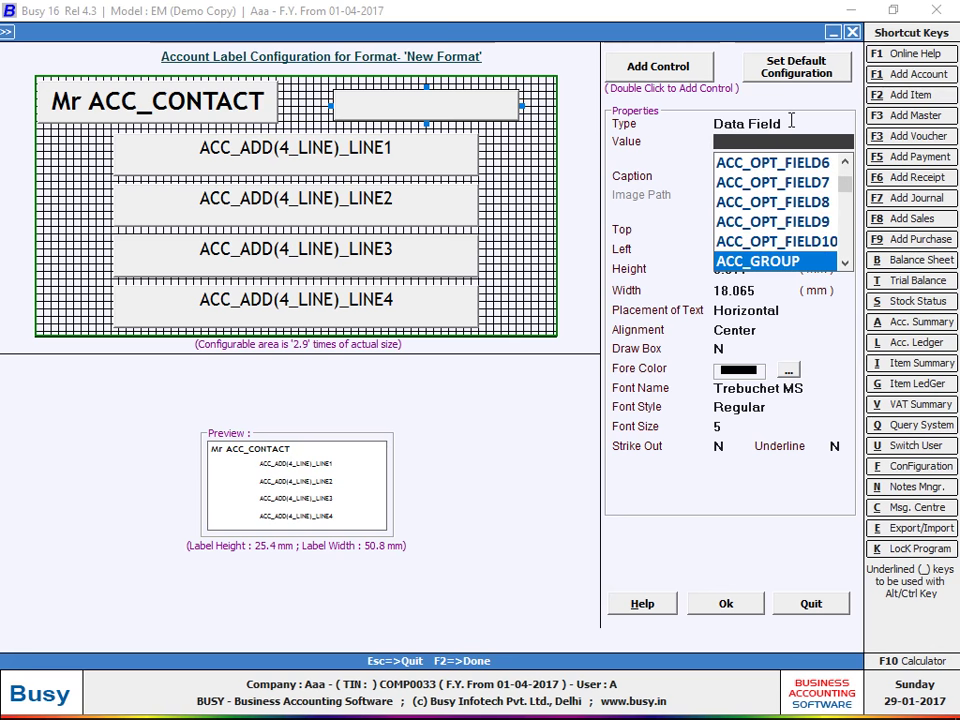
key("Down")
key("Down")
key("Down")
key("Up")
key("Down")
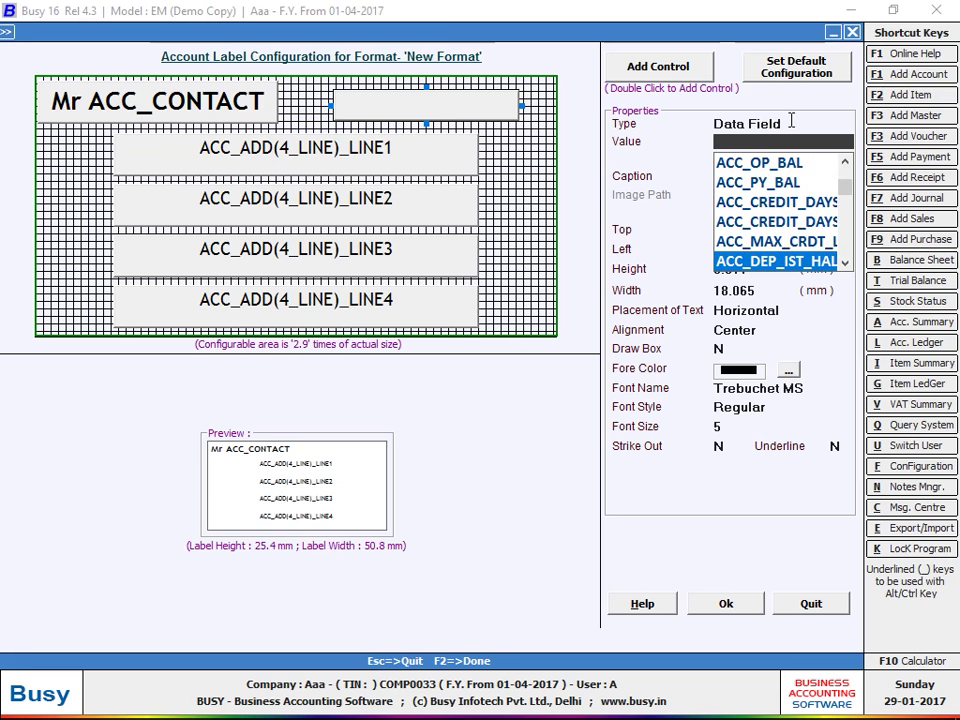
key("Down")
key("Down")
key("Down")
key("Down")
key("Down")
key("Down")
key("Down")
key("Down")
key("Down")
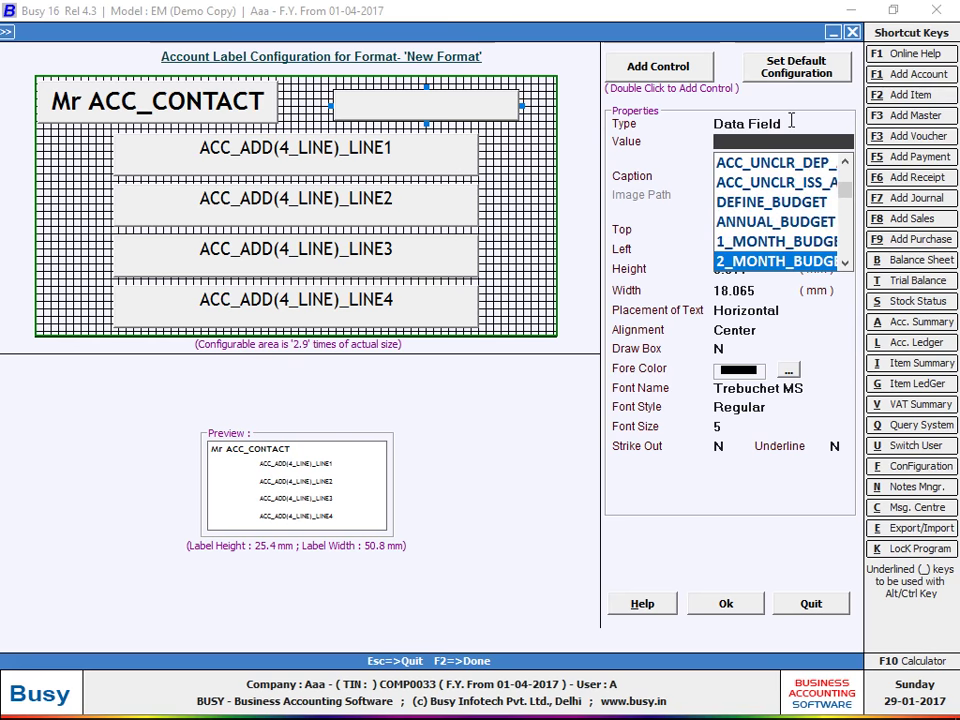
key("Down")
key("Up")
key("Page_Up")
key("Page_Up")
key("Page_Up")
key("Up")
key("Up")
key("Up")
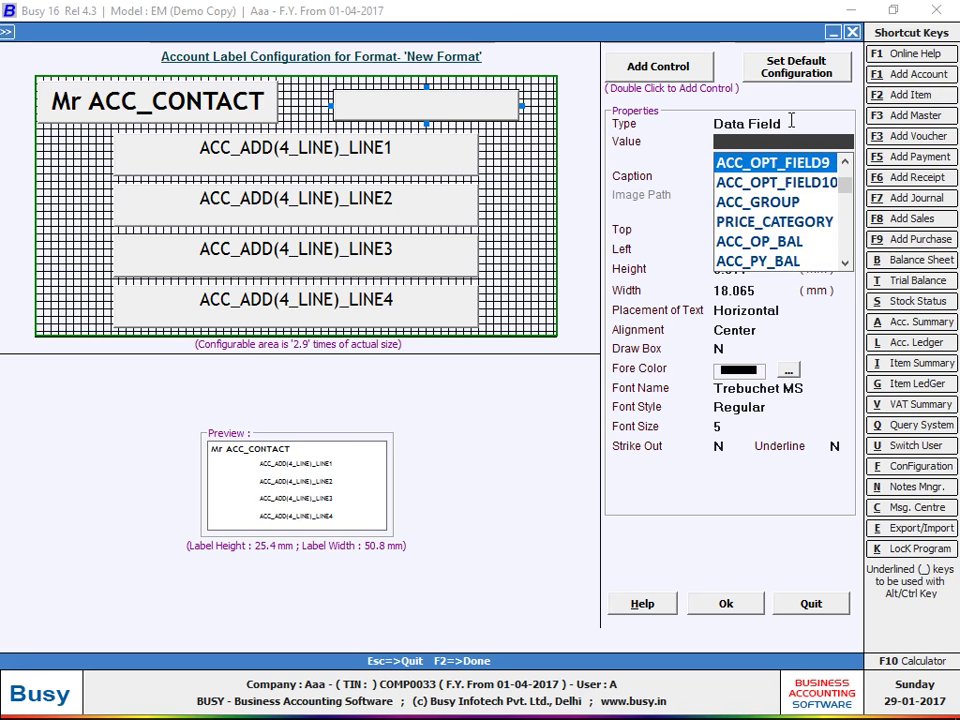
key("Up")
key("Up")
key("Up")
key("Up")
key("Up")
key("Up")
key("Up")
key("Up")
key("Up")
key("Up")
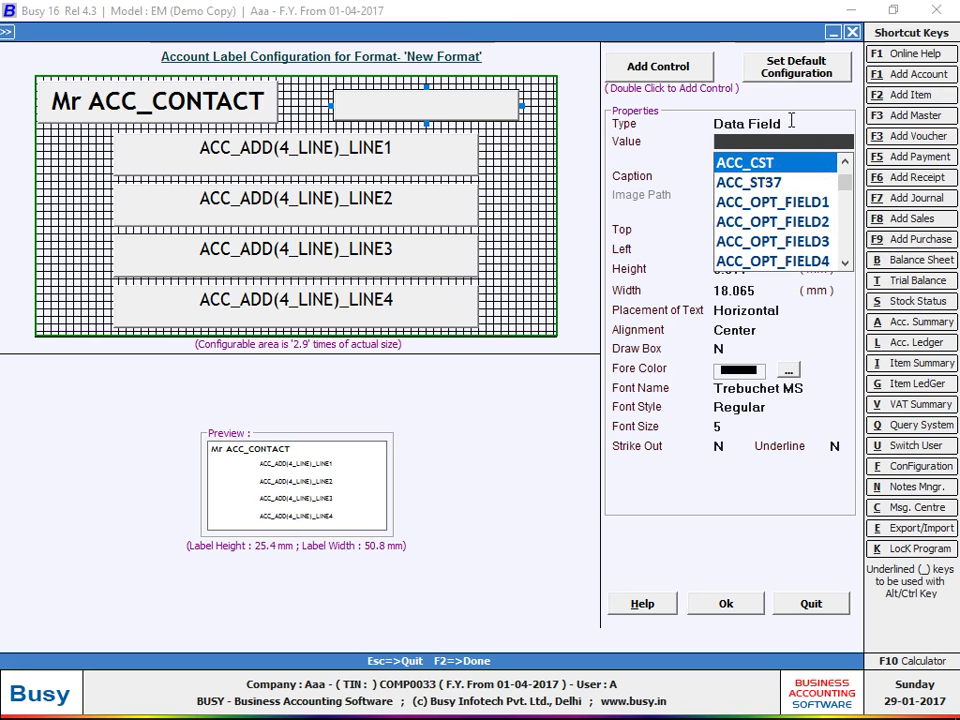
key("Up")
key("Up")
key("Up")
key("Up")
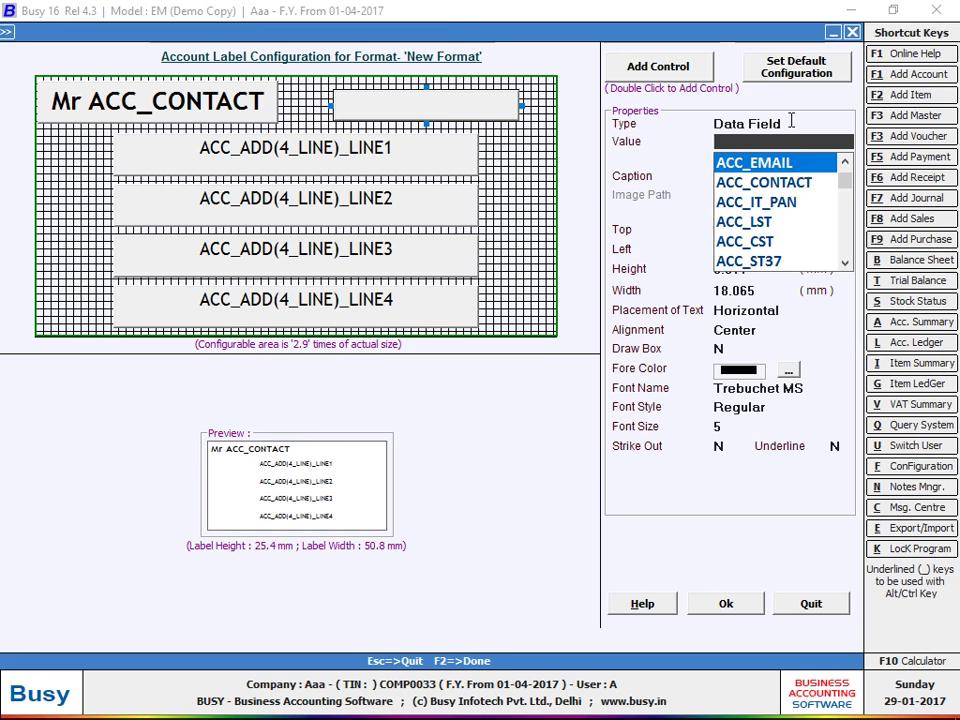
key("Up")
key("Up")
key("Up")
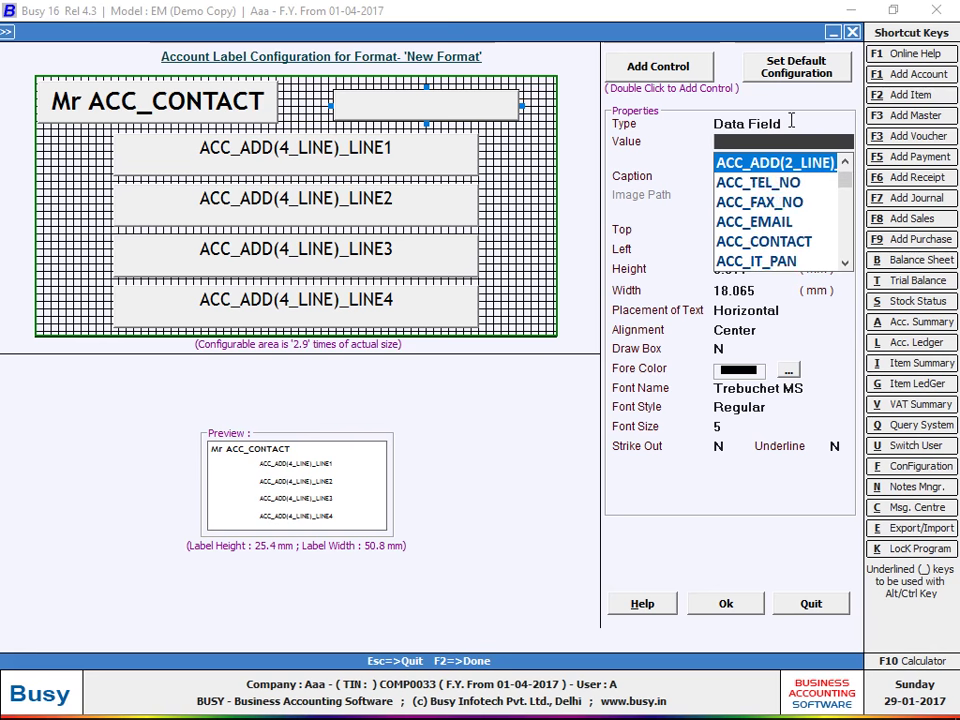
key("Up")
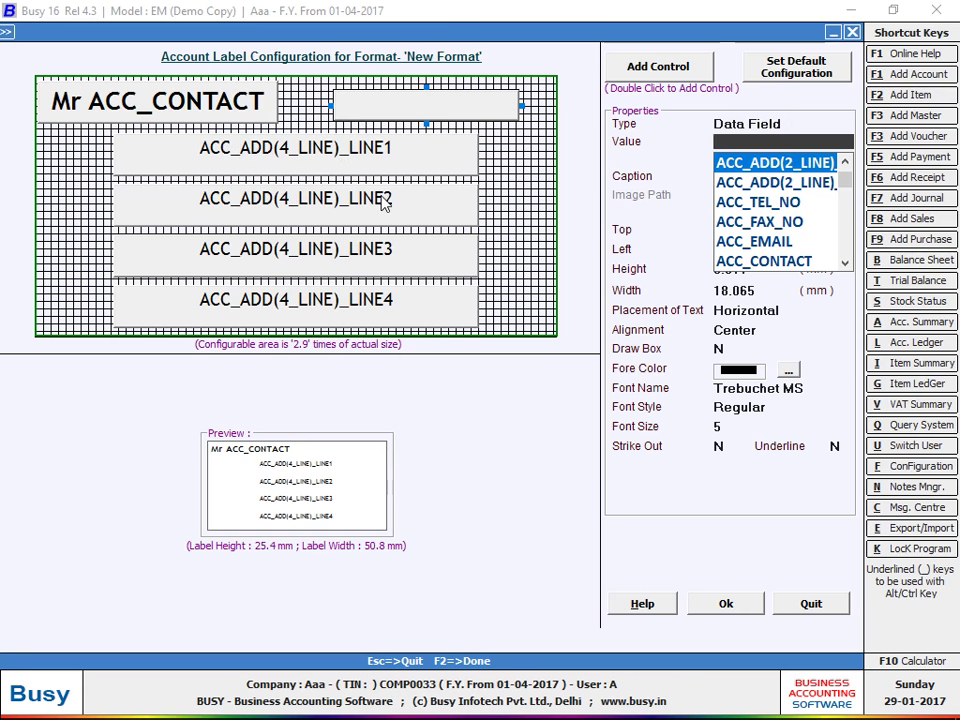
key("Down")
key("Down")
key("Down")
key("Down")
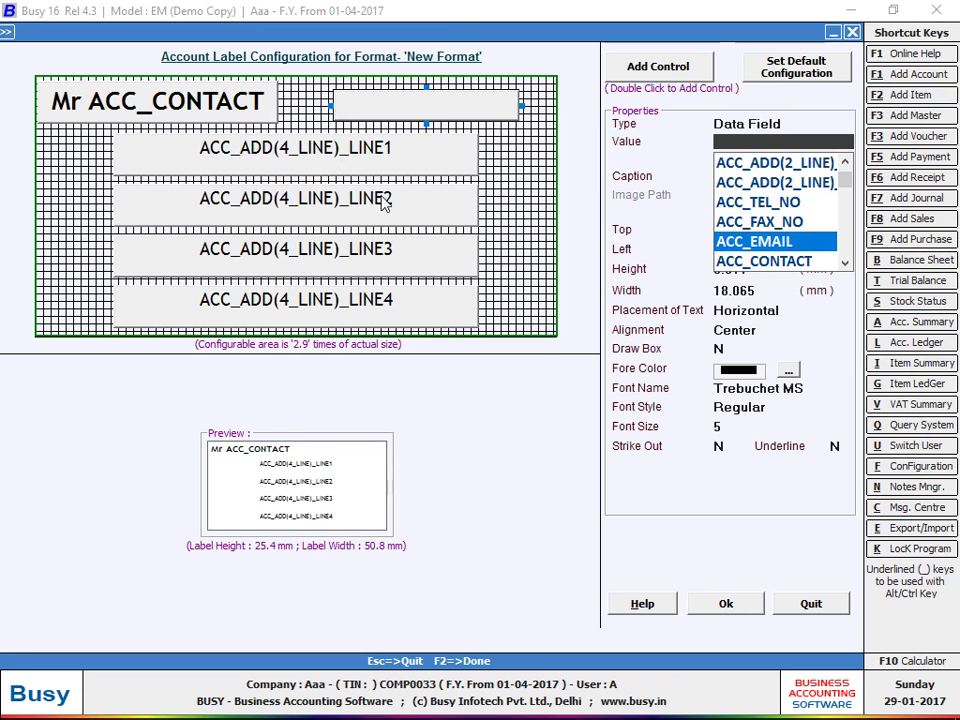
key("Down")
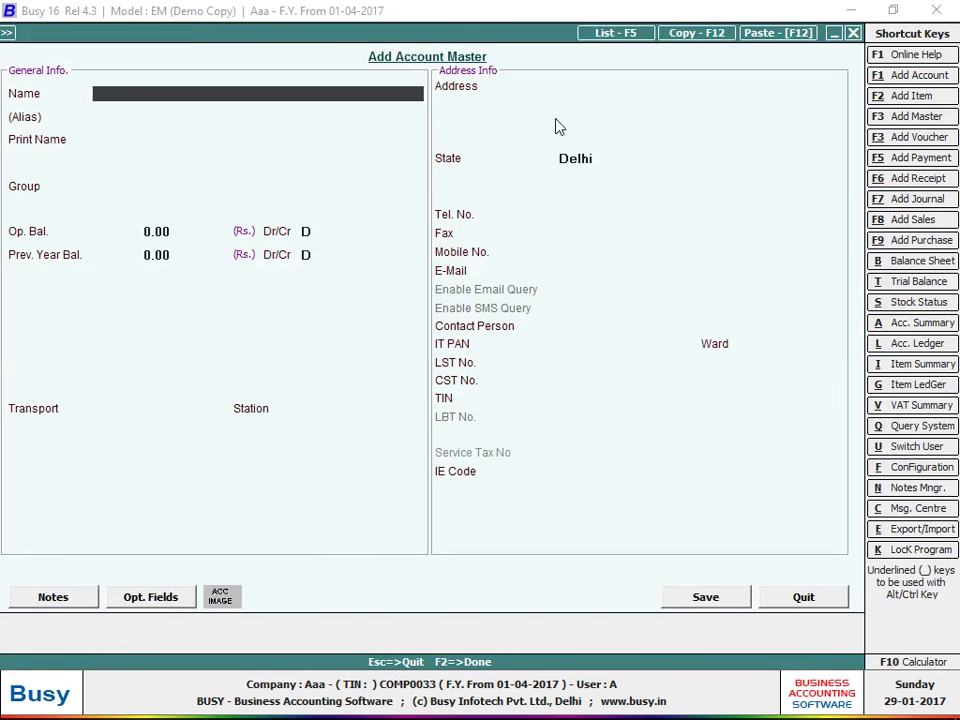
- Enter the placeholder name 'fdg' in the new account form, then quit it
key("Return")
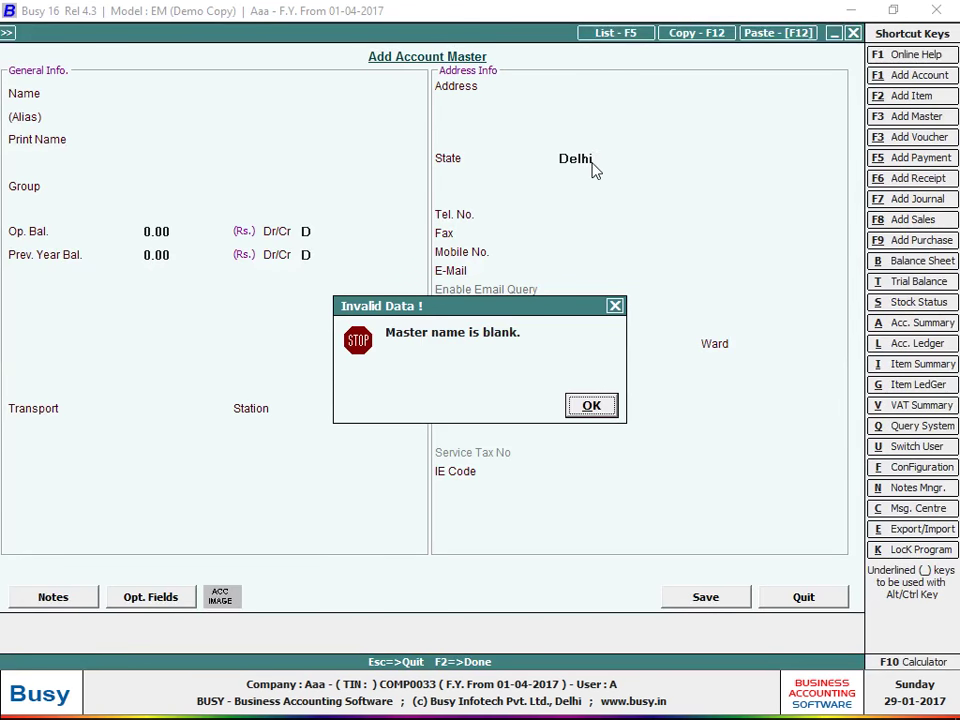
key("Return")
type("fdg")
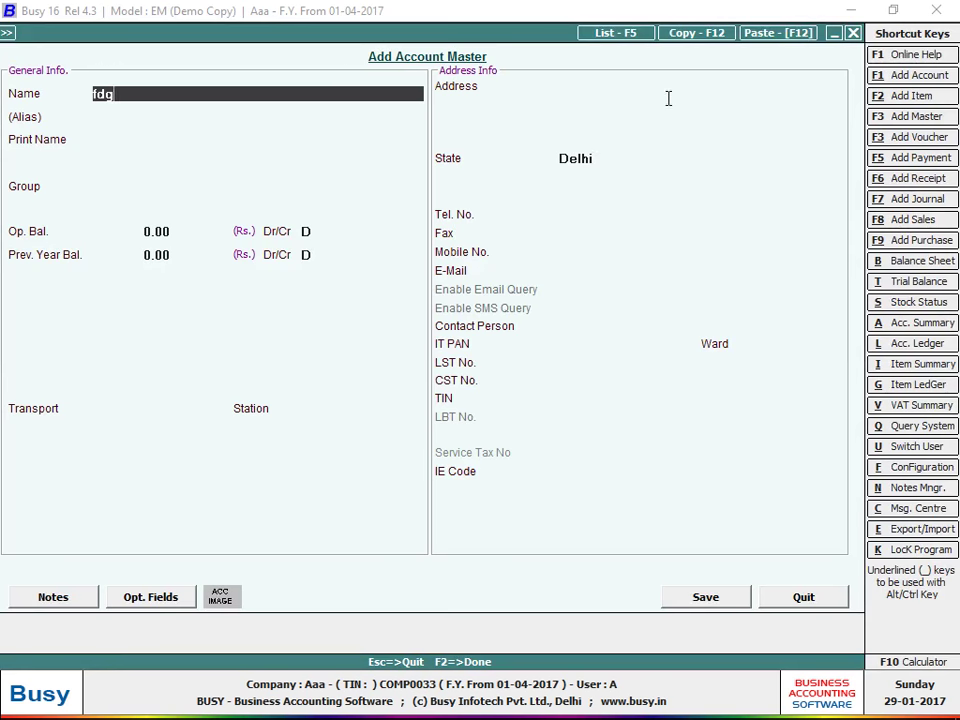
left_click(676, 86)
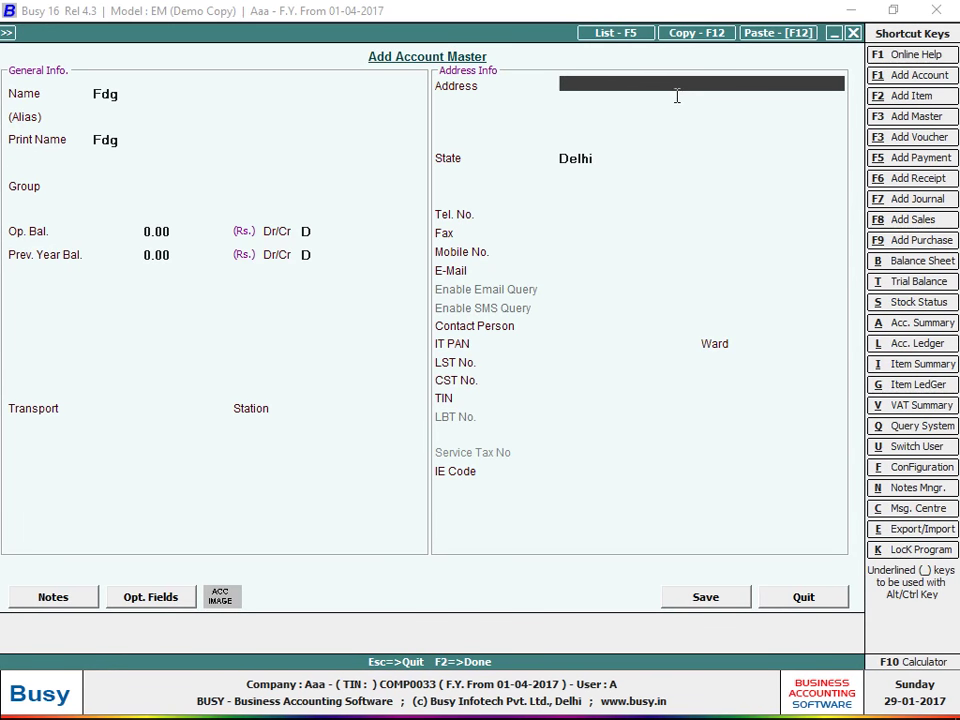
left_click(677, 98)
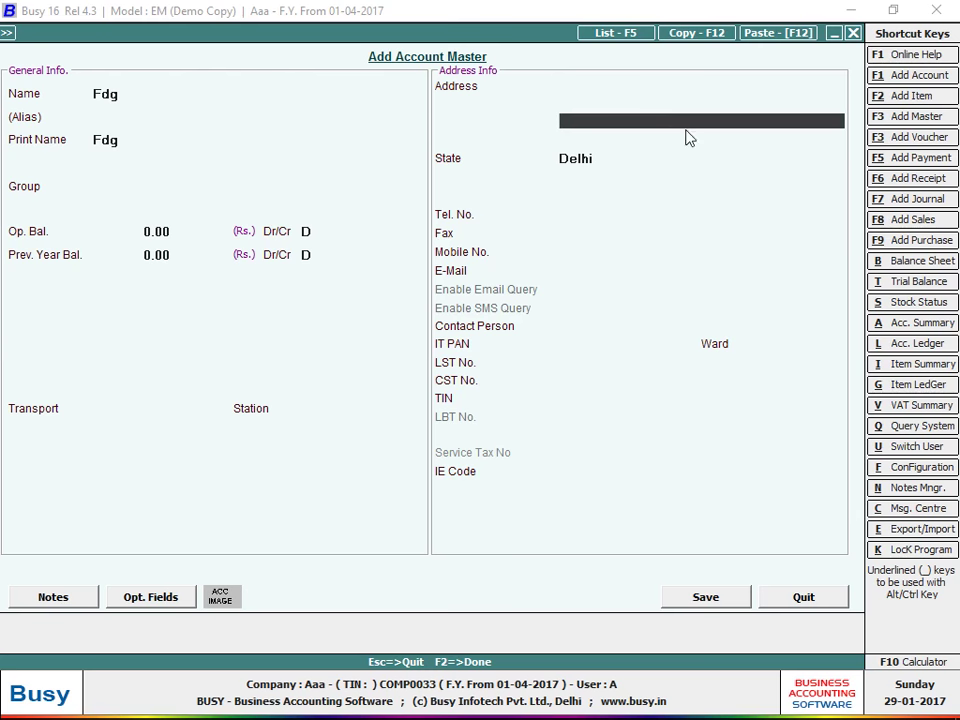
left_click(834, 604)
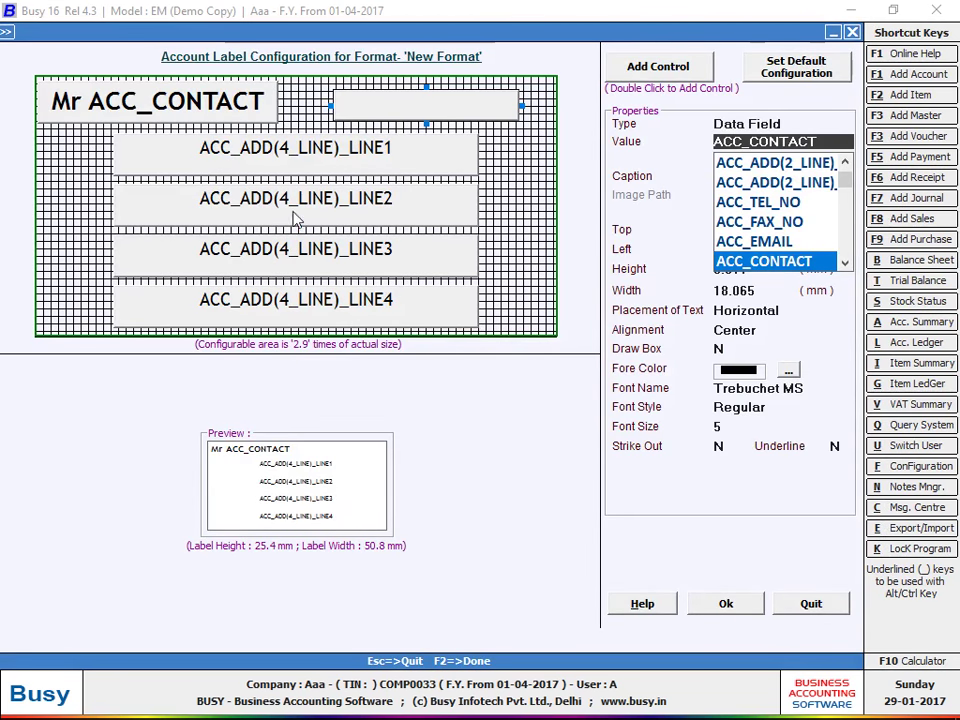
- Select the address lines on the label and inspect their data field list
left_click(231, 135)
left_click(310, 217)
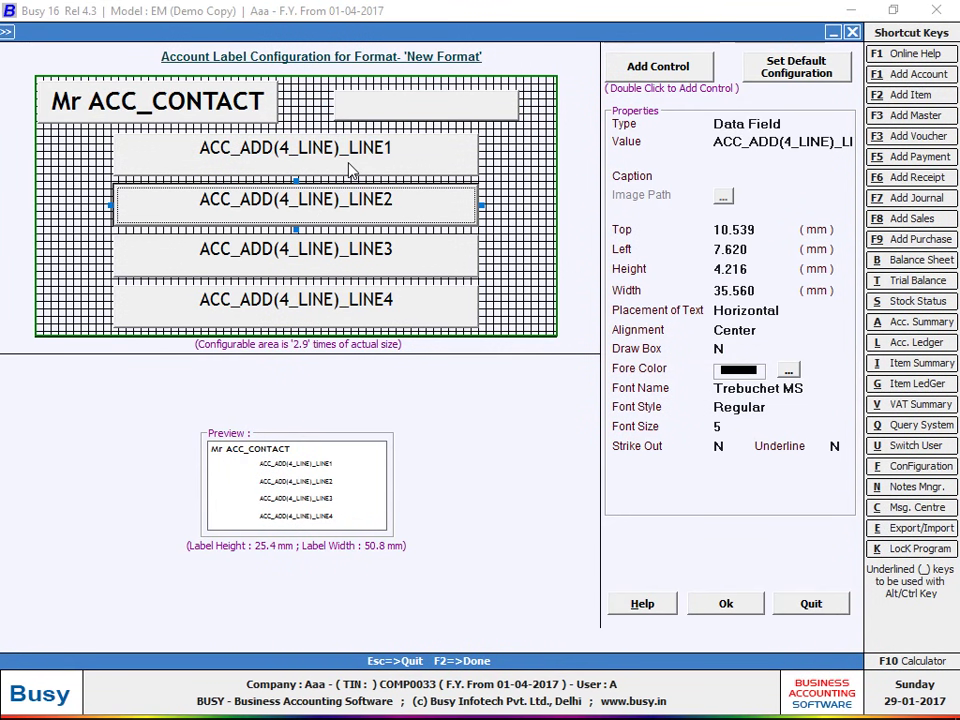
left_click(826, 140)
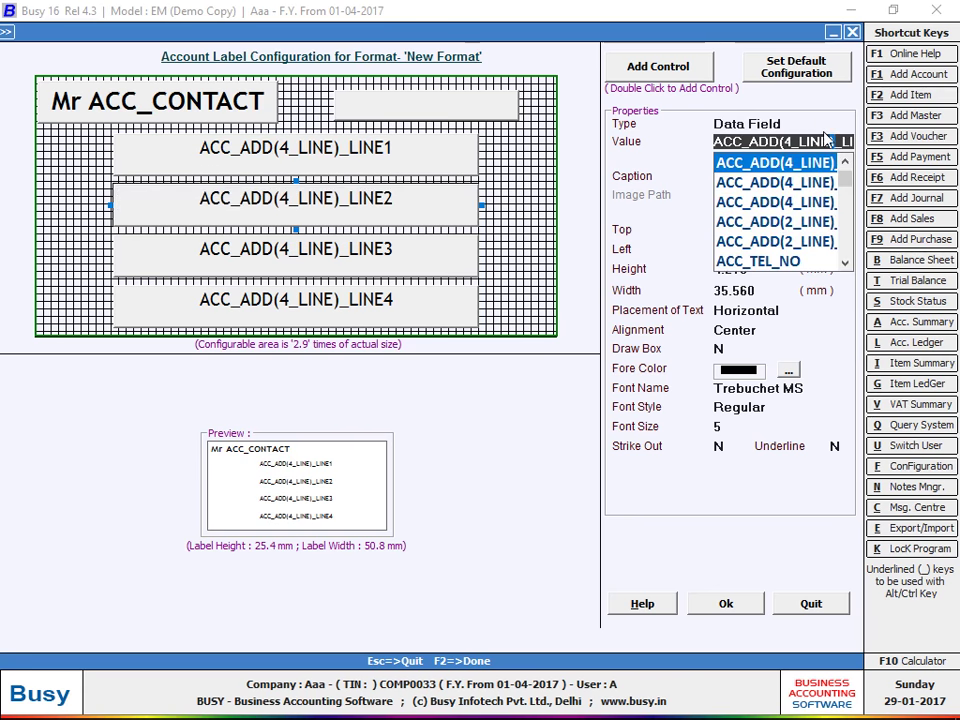
key("Up")
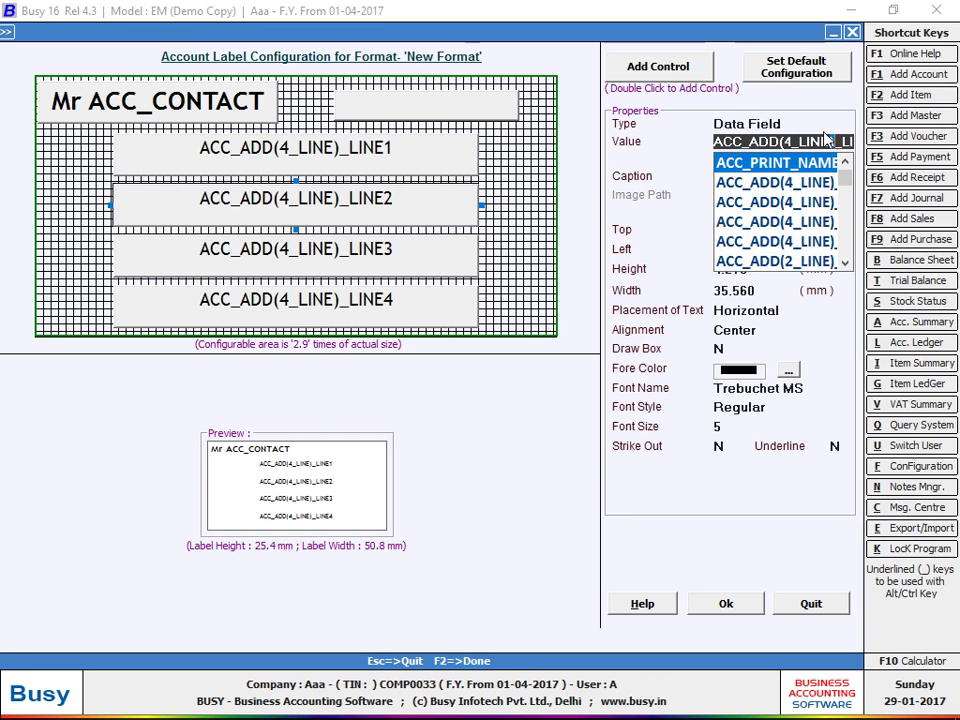
- Set the empty box beside the contact name to ACC_MOBILE_NO
left_click(477, 108)
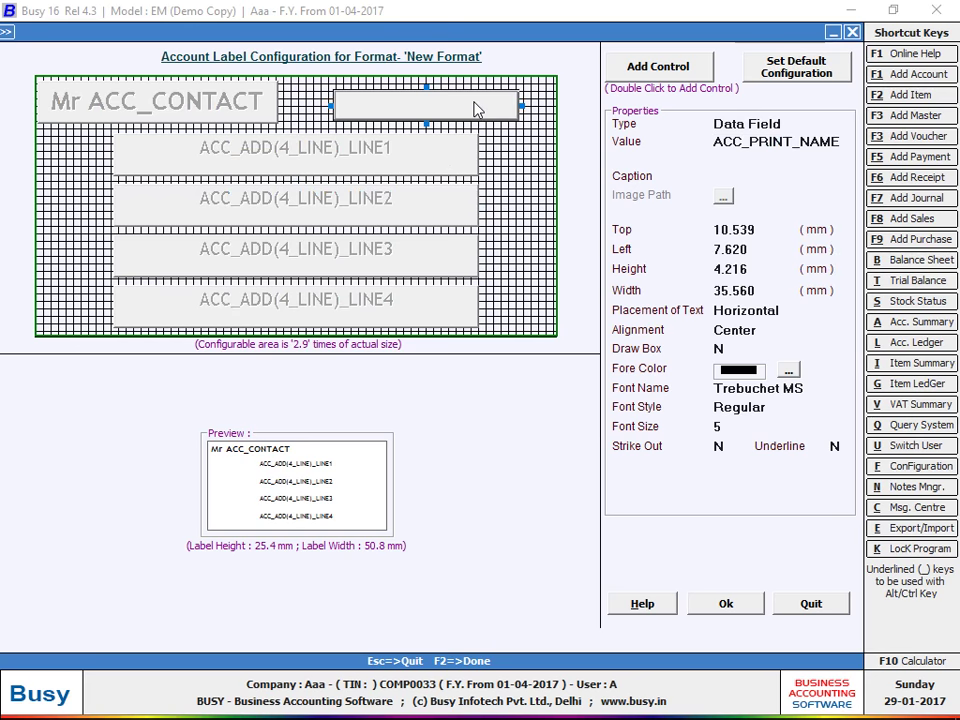
left_click(800, 126)
key("Return")
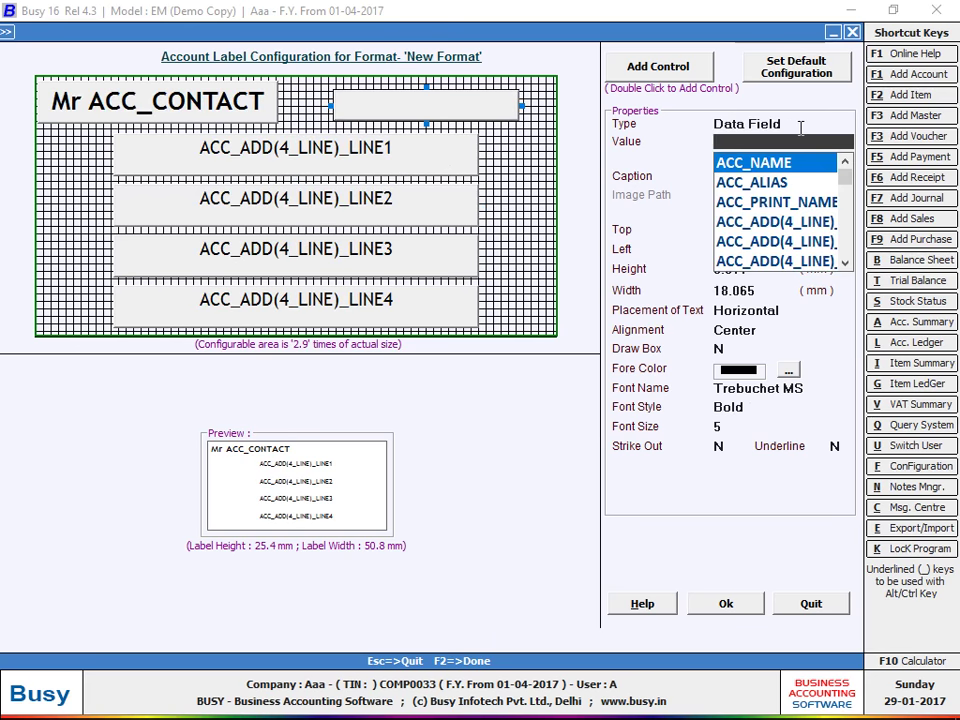
key("Down")
key("Down")
key("Down")
key("Down")
key("Down")
key("Down")
key("Down")
key("Down")
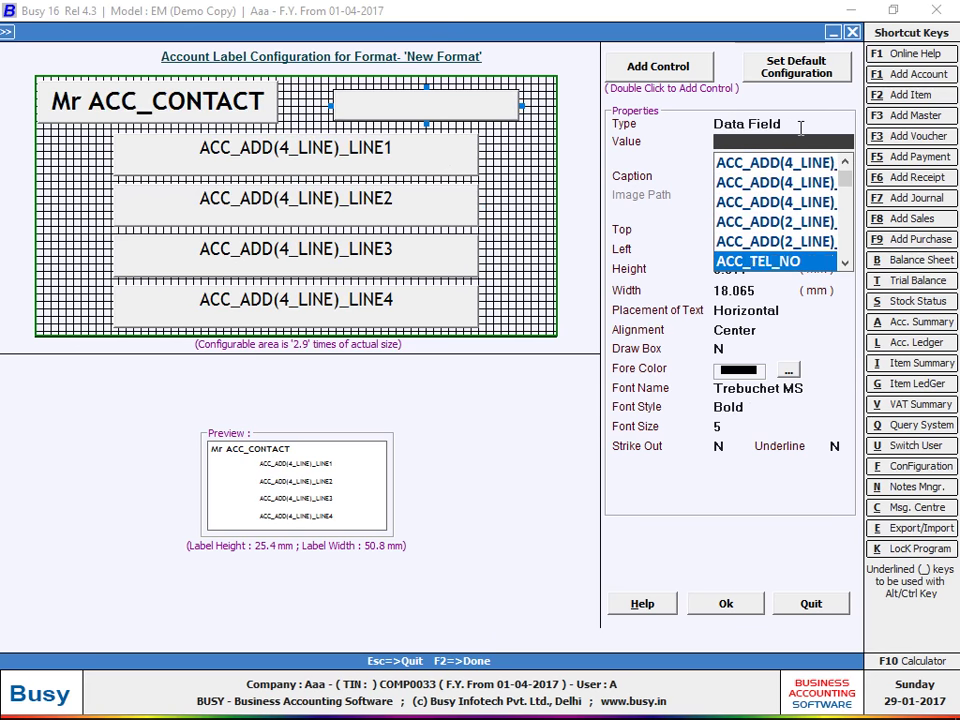
key("Down")
key("Down")
key("Down")
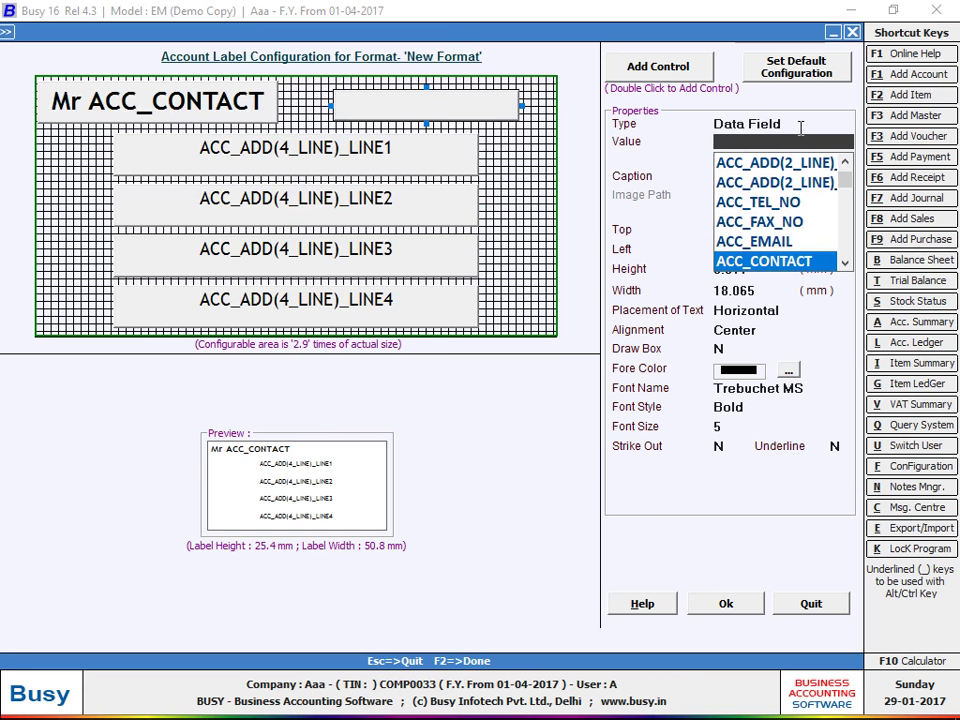
key("Down")
key("Down")
key("Down")
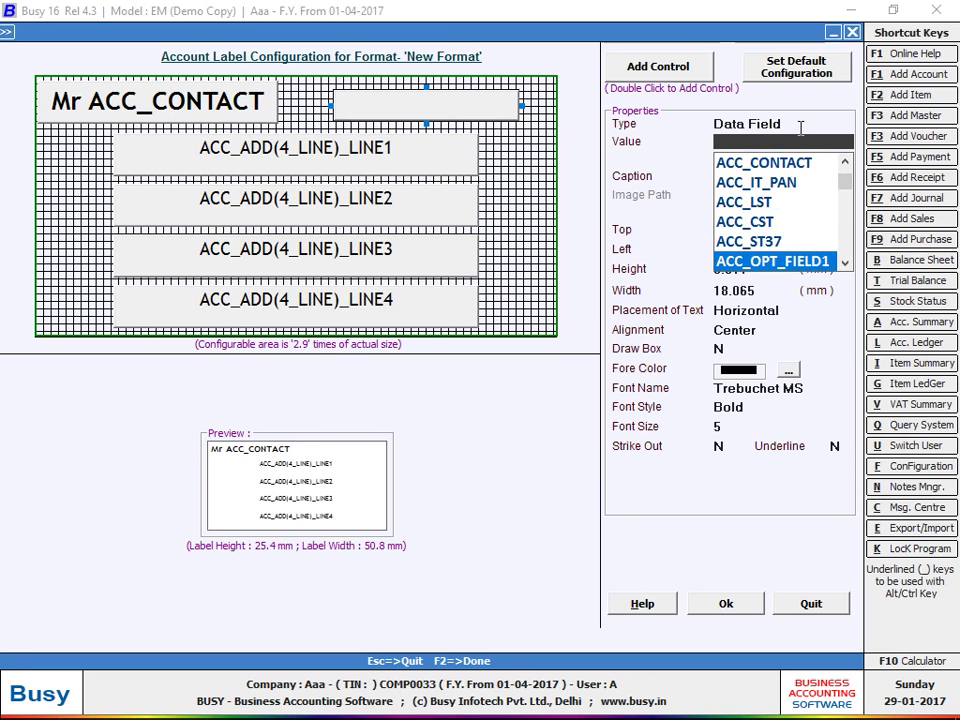
key("Down")
key("Down")
key("Down")
key("Down")
key("Down")
key("Down")
key("Down")
key("Down")
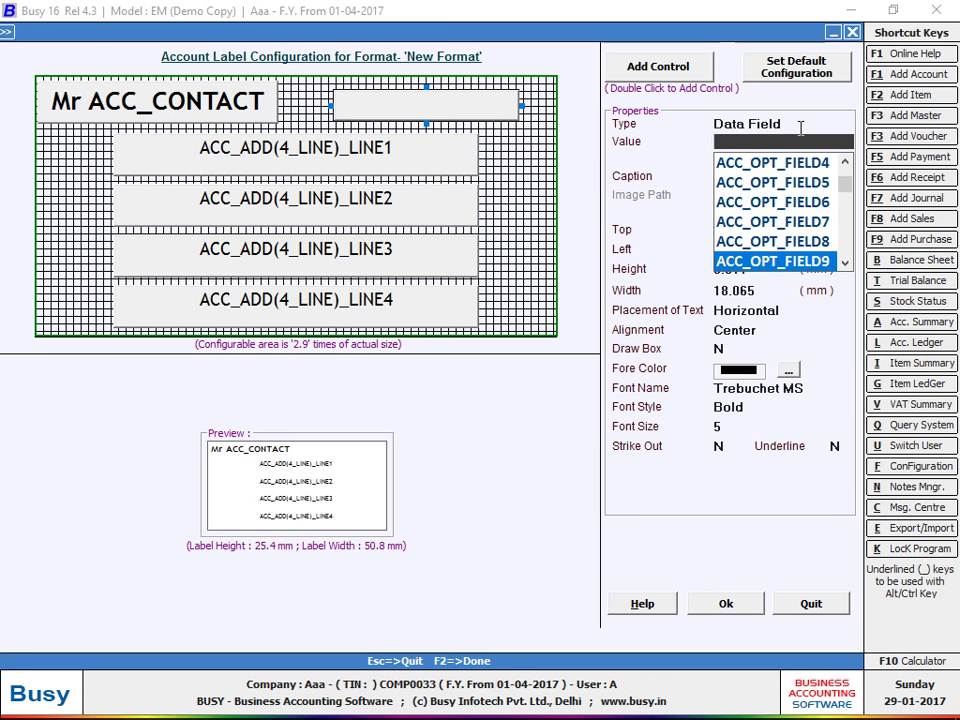
key("Down")
key("Down")
key("Down")
key("Down")
key("Down")
key("Down")
key("Down")
key("Down")
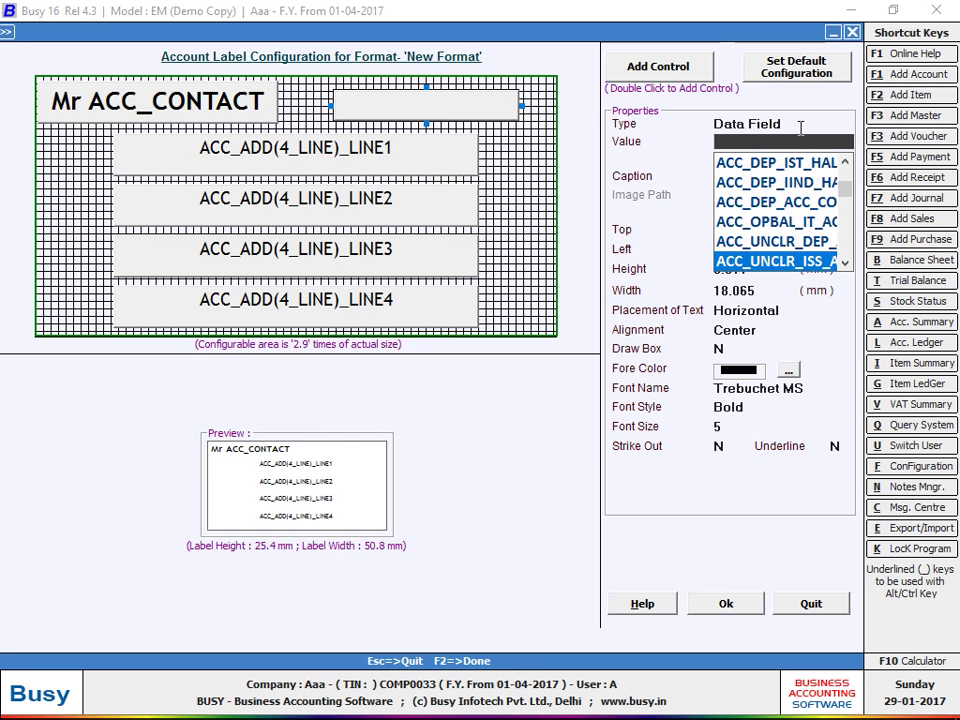
key("Down")
key("Down")
key("Down")
key("Down")
key("Down")
key("Down")
key("Down")
key("Down")
key("Down")
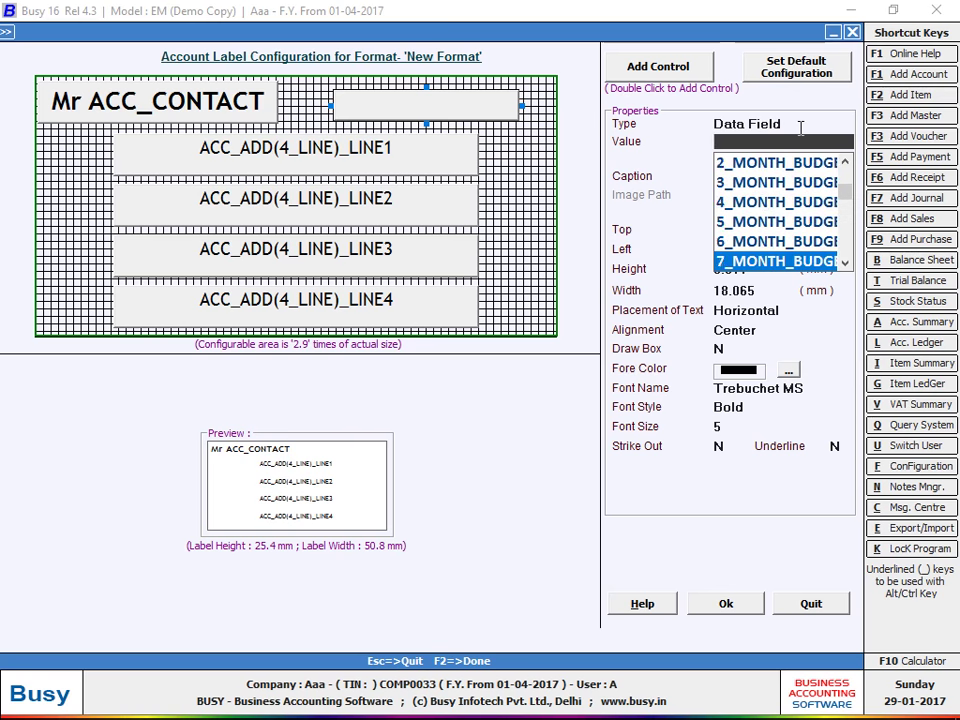
key("Down")
key("Down")
key("Down")
key("Down")
key("Down")
key("Down")
key("Down")
key("Down")
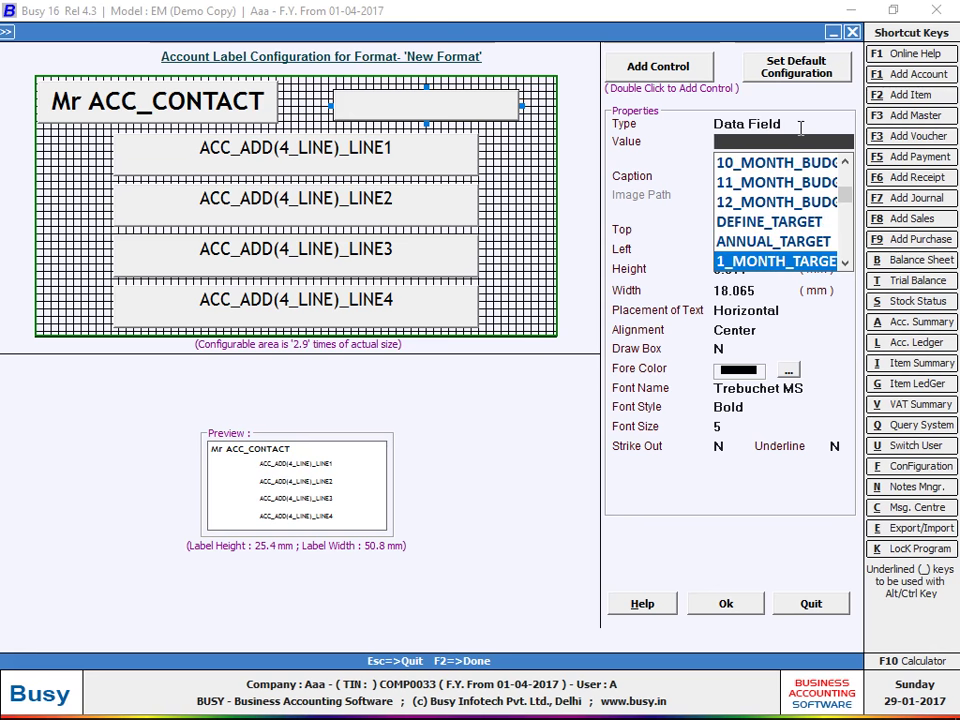
key("Down")
key("Down")
key("Down")
key("Down")
key("Down")
key("Down")
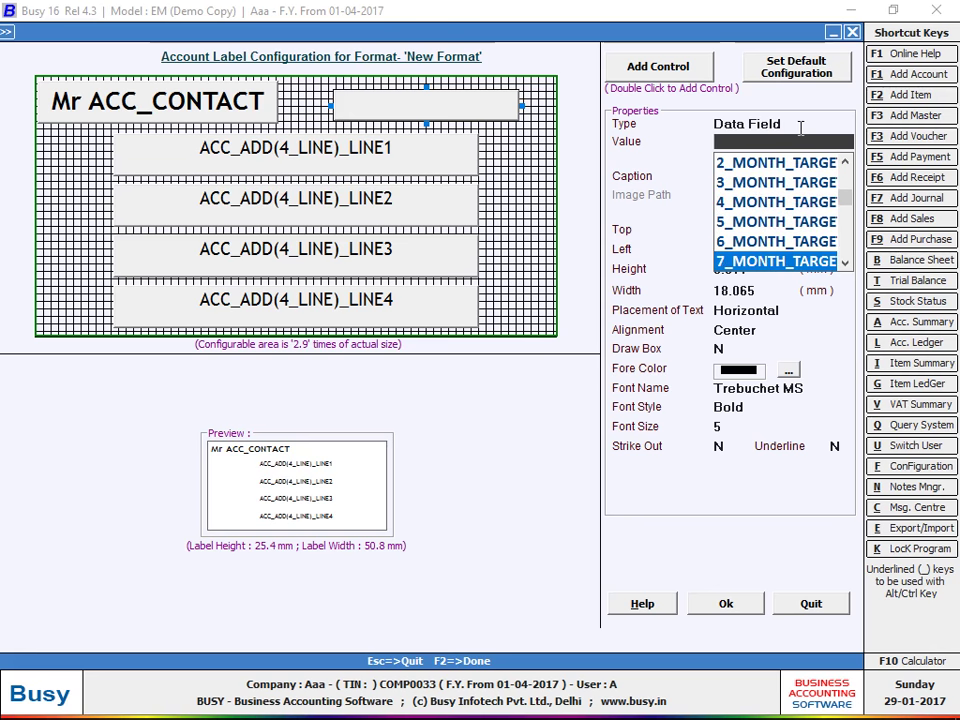
key("Down")
key("Down")
key("Down")
key("Down")
key("Down")
key("Down")
key("Down")
key("Down")
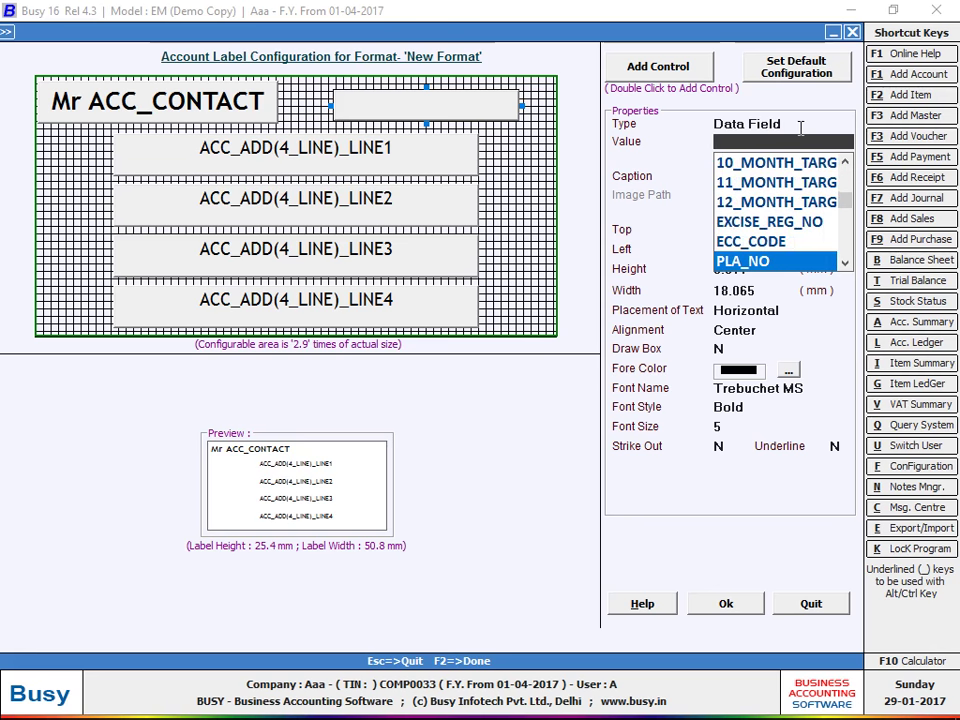
key("Down")
key("Down")
key("Down")
key("Down")
key("Down")
key("Down")
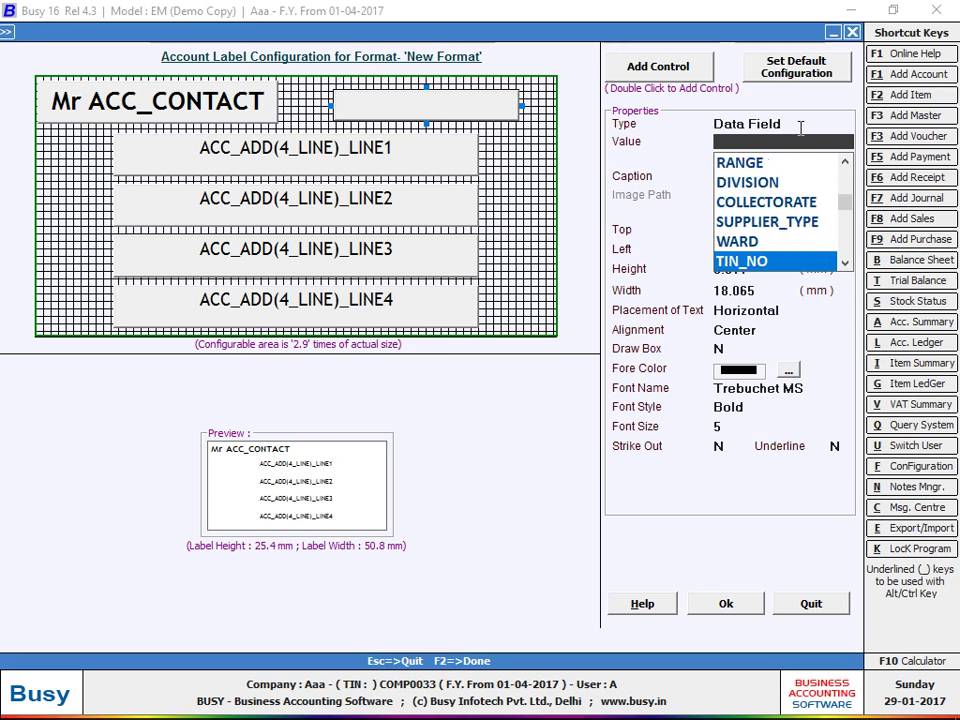
key("Down")
key("Down")
key("Up")
key("Return")
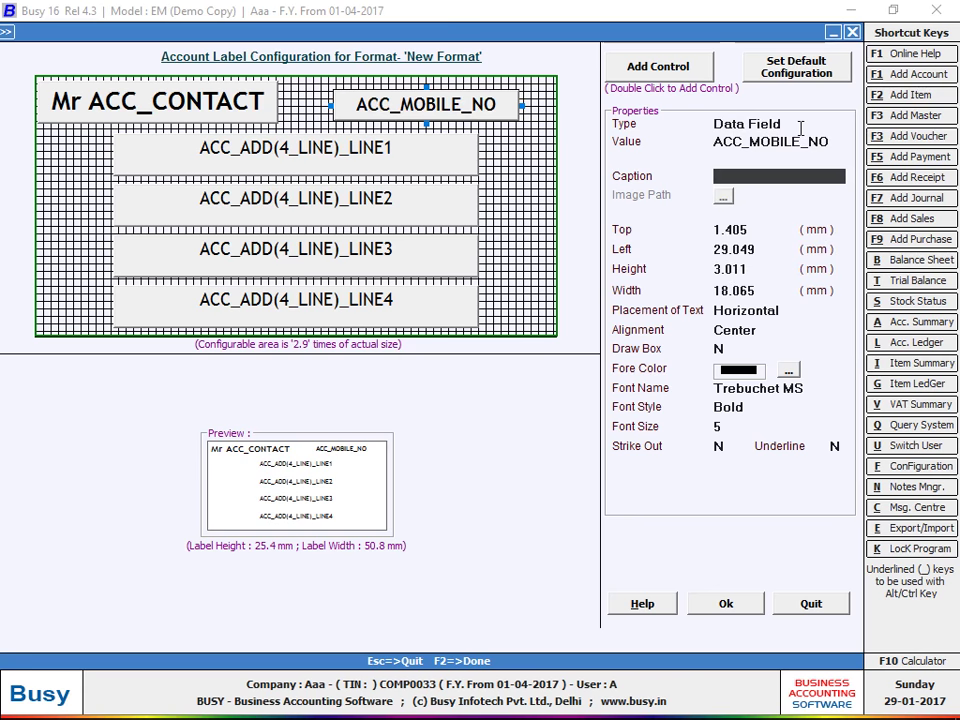
- Widen the first label box and set it to the underlined ACC_NAME field
left_click(437, 148)
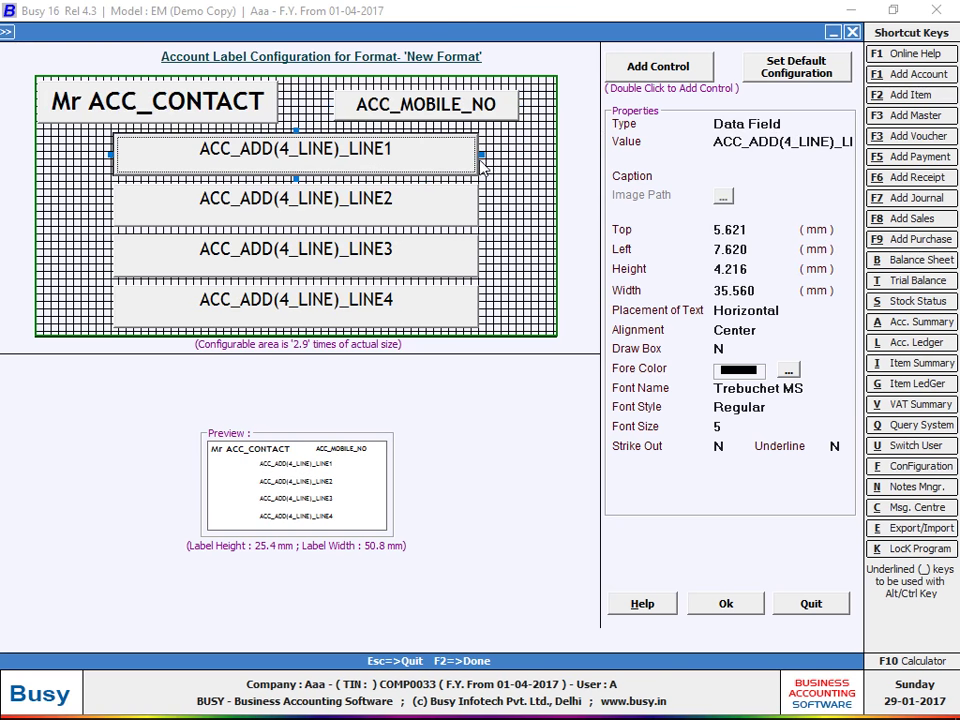
left_click_drag(481, 155, 536, 155)
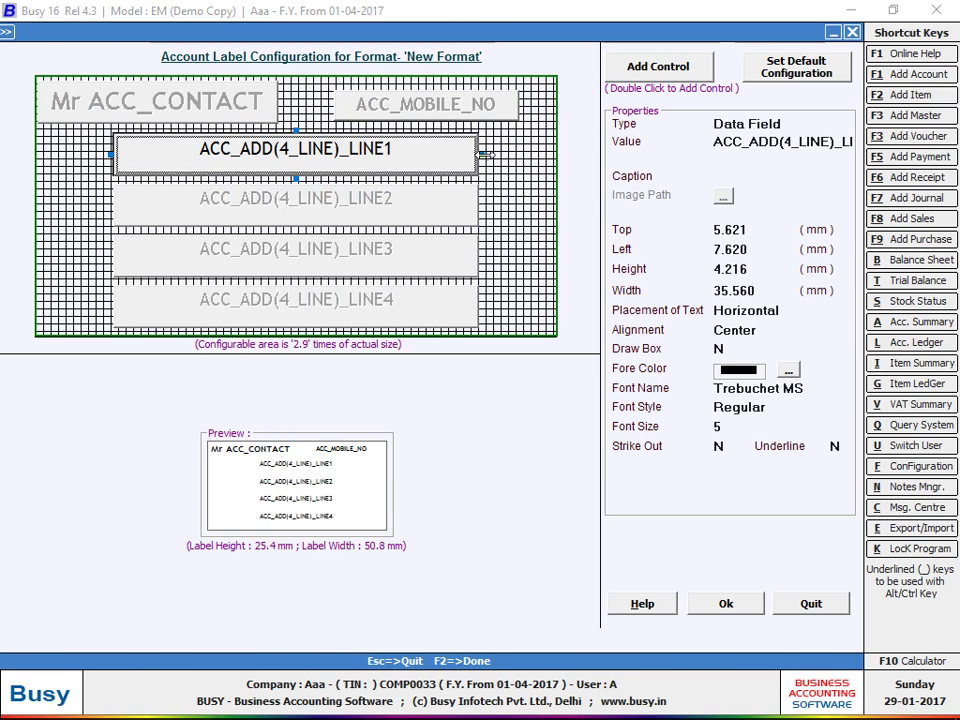
left_click(831, 138)
key("Up")
key("Up")
key("Up")
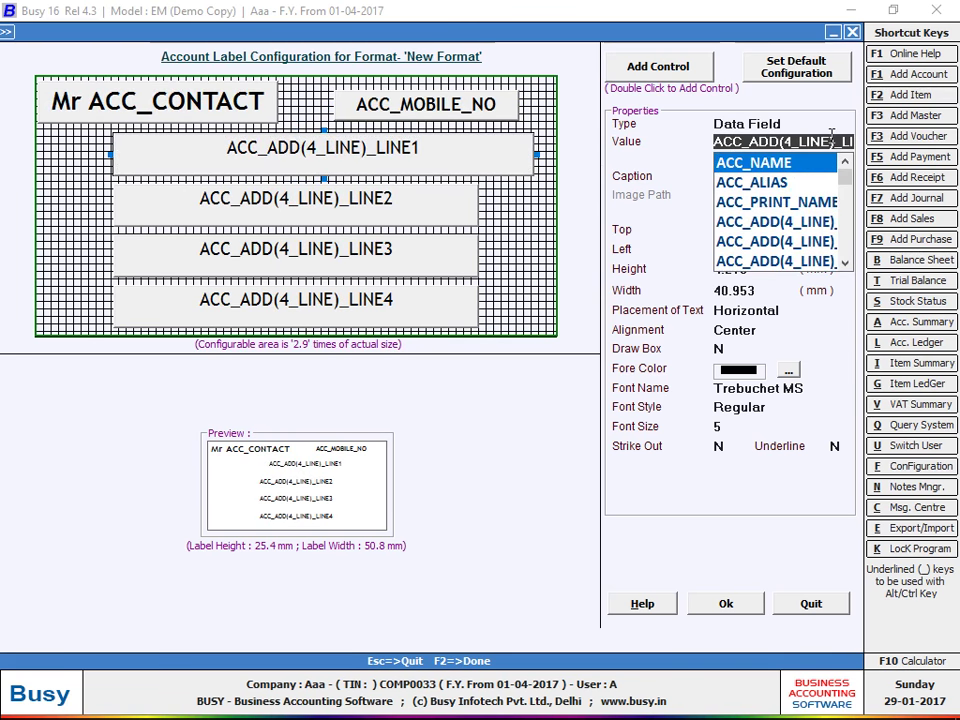
key("Return")
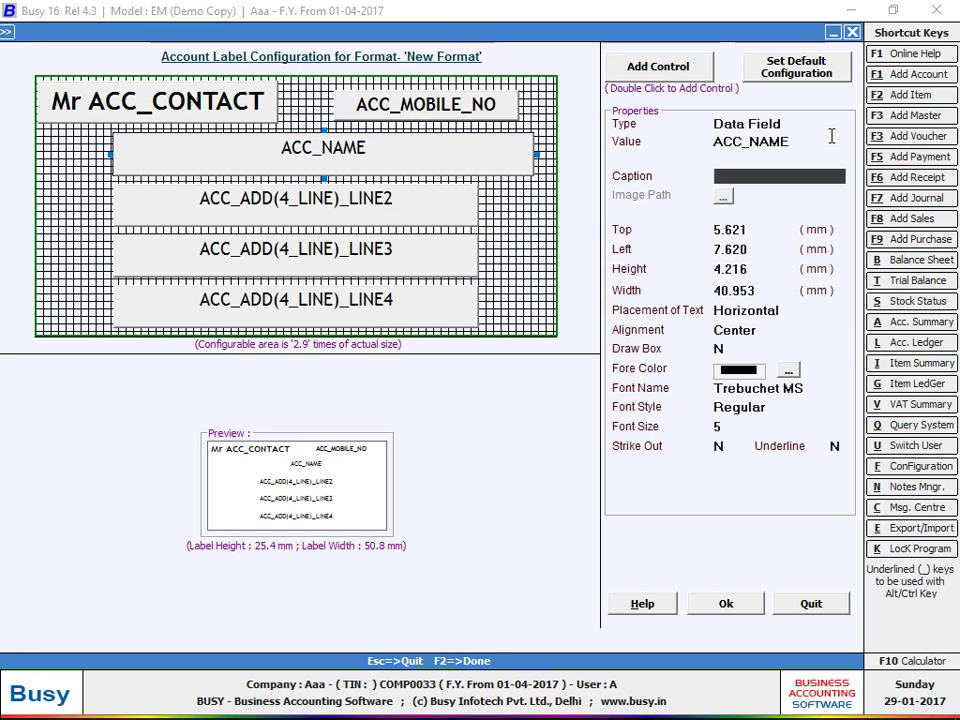
left_click(834, 446)
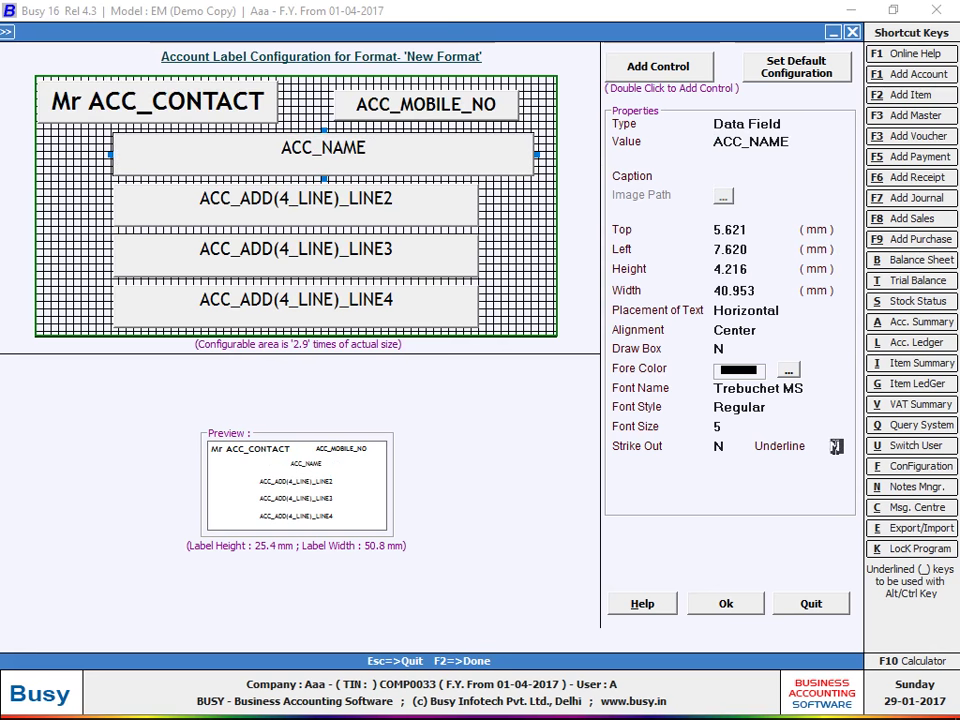
key("y")
- Set the second label box to ACC_ADD(4_LINE)_LINE1
left_click(295, 200)
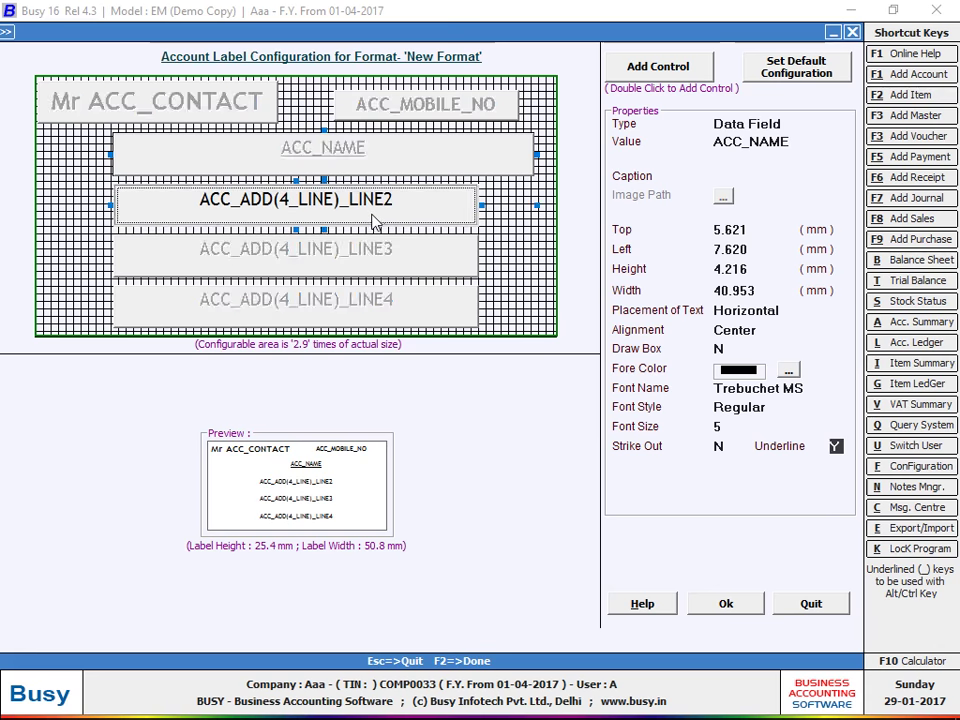
left_click(820, 143)
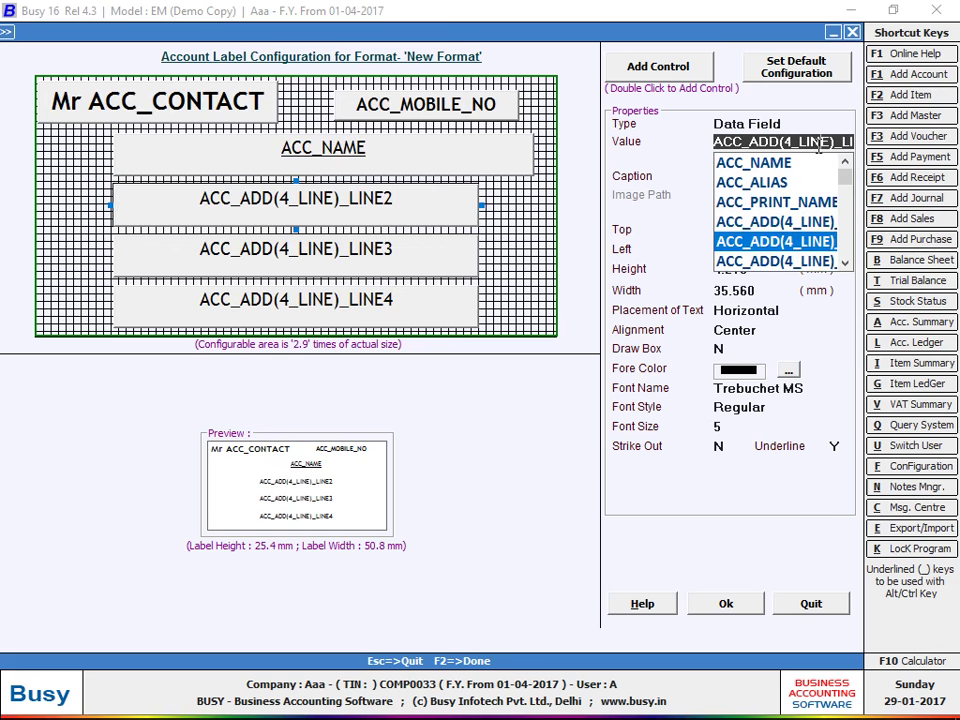
key("Up")
key("Return")
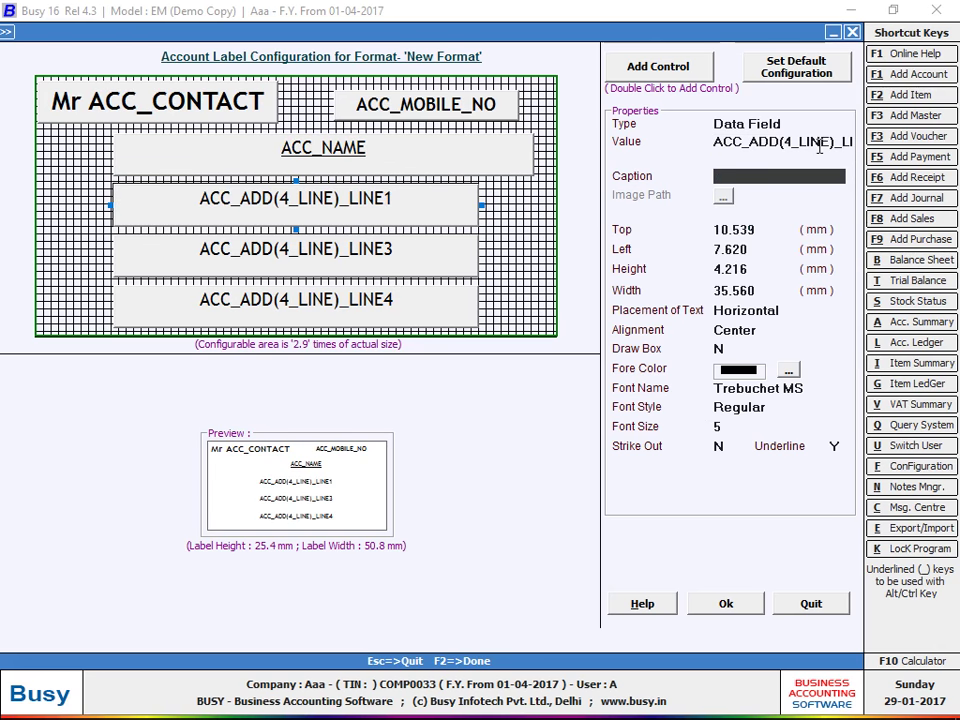
- Set the third box to ACC_ADD(4_LINE)_LINE2 and the bottom box to ACC_ADD(4_LINE)_LINE3
left_click(295, 250)
left_click(770, 124)
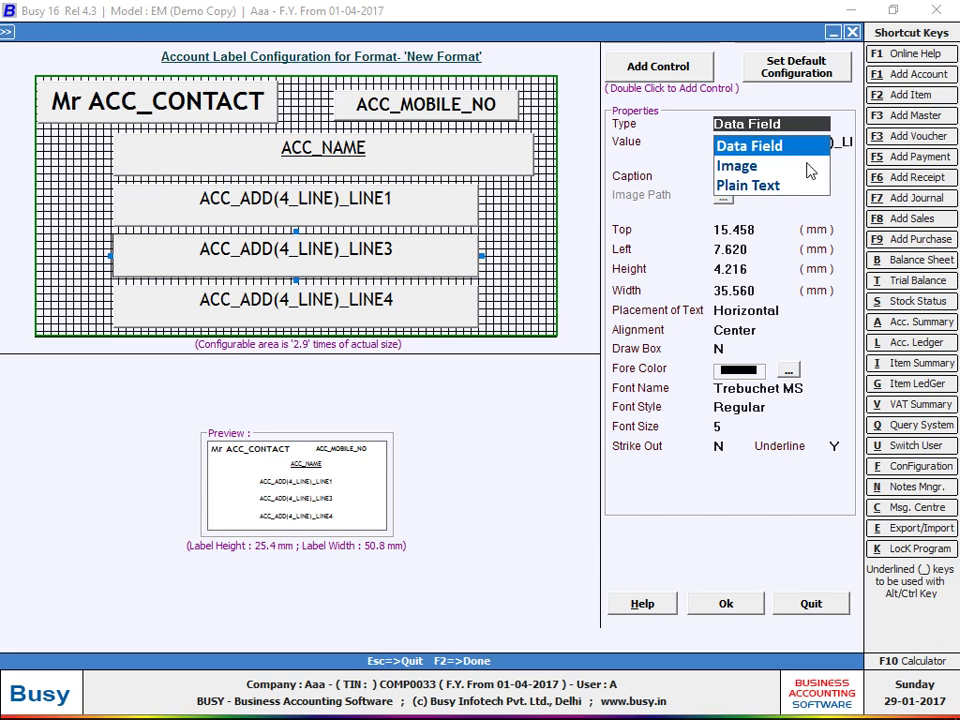
key("Escape")
left_click(820, 143)
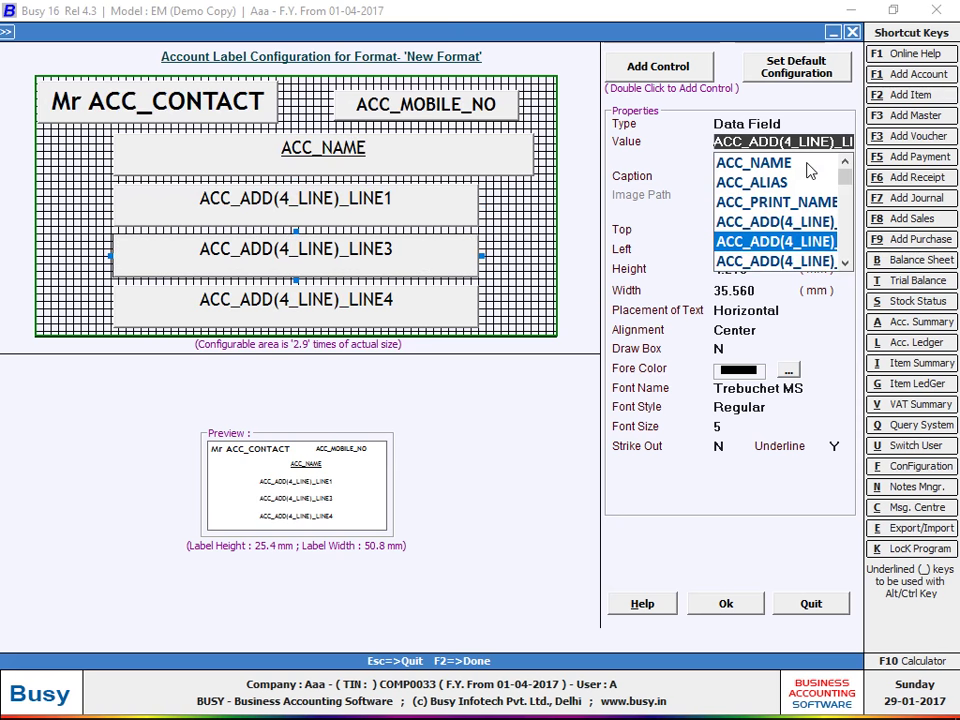
key("Up")
key("Return")
left_click(440, 325)
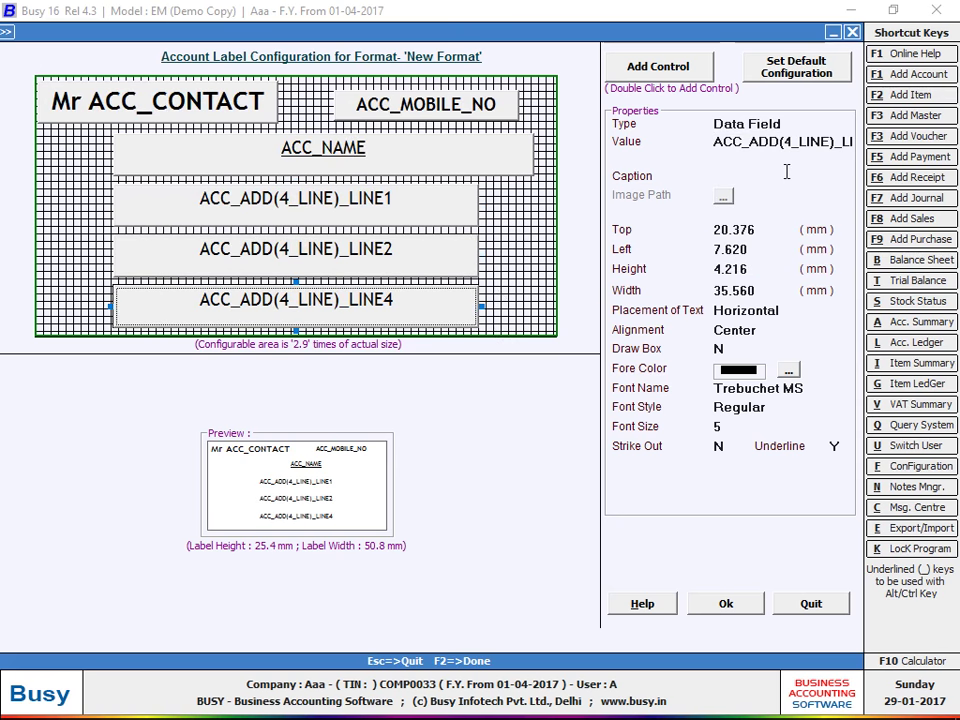
left_click(785, 142)
left_click(793, 243)
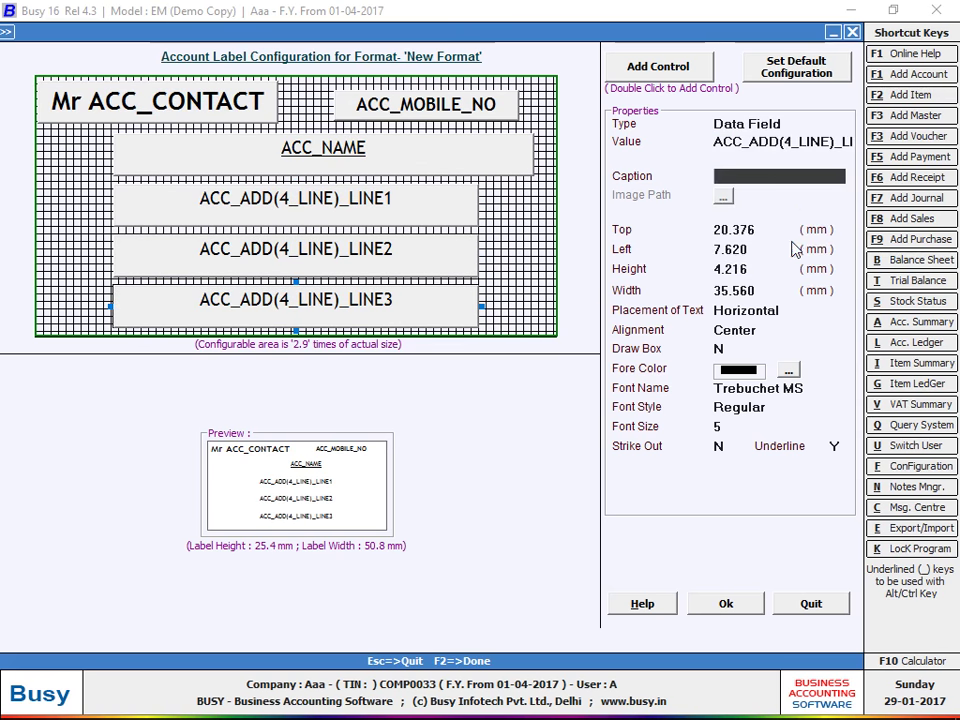
- Preview Account Labels in New Format for one selected account
left_click(745, 612)
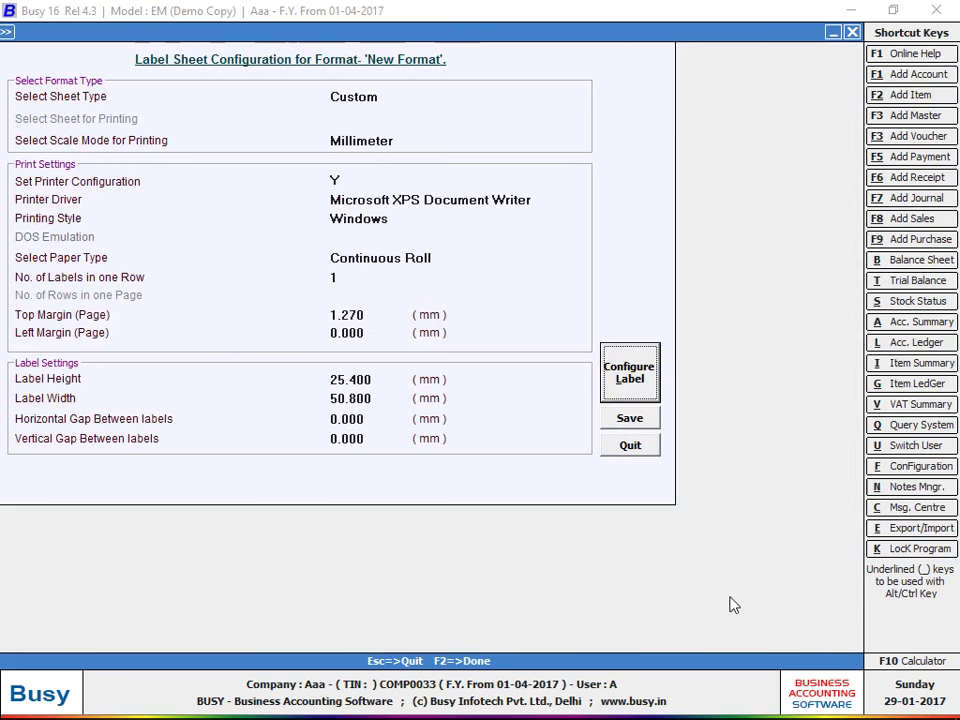
left_click(628, 443)
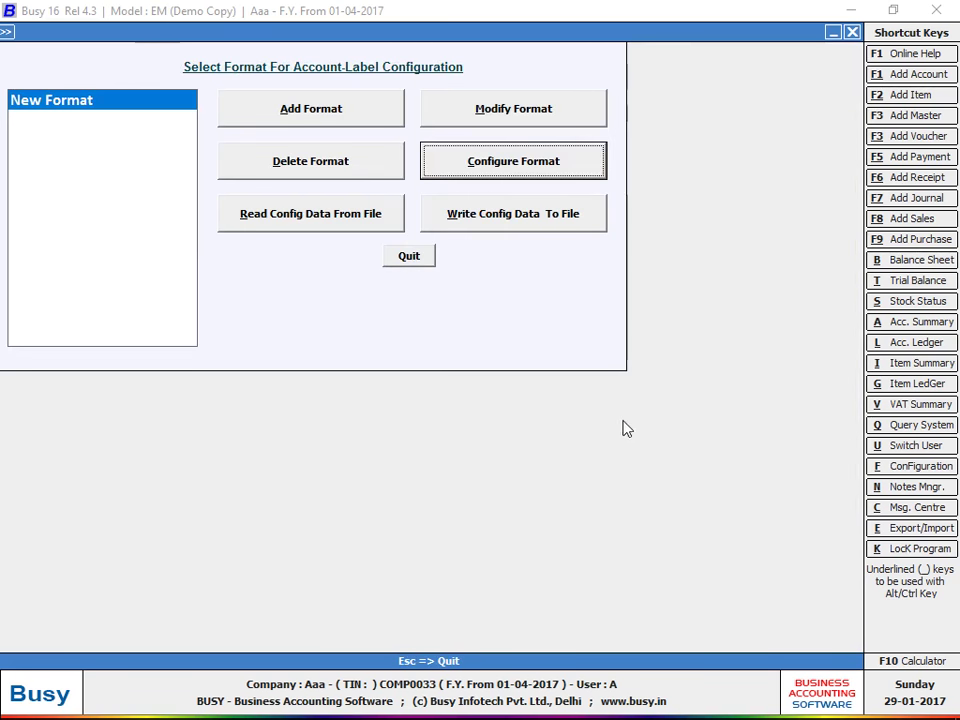
left_click(408, 257)
left_click(272, 262)
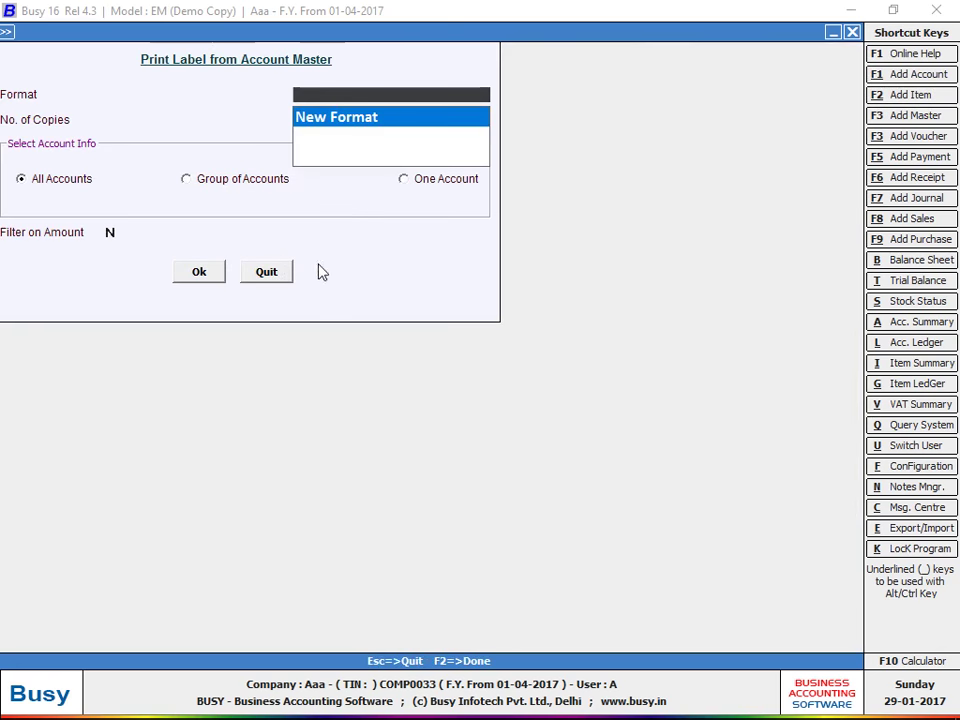
left_click(404, 180)
left_click(198, 273)
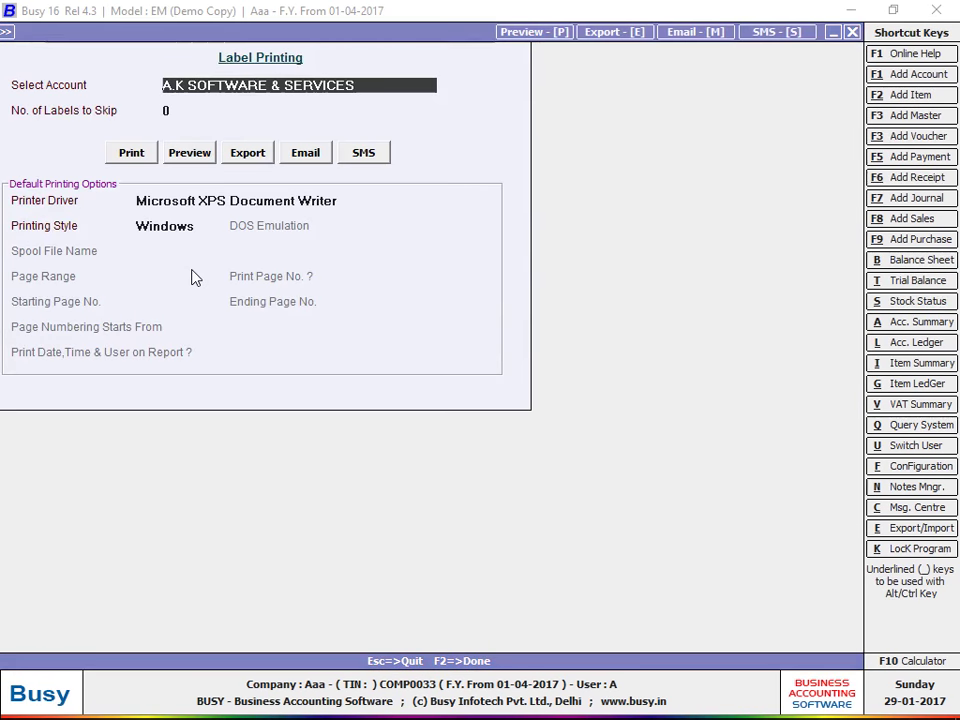
key("Return")
key("Return")
key("Return")
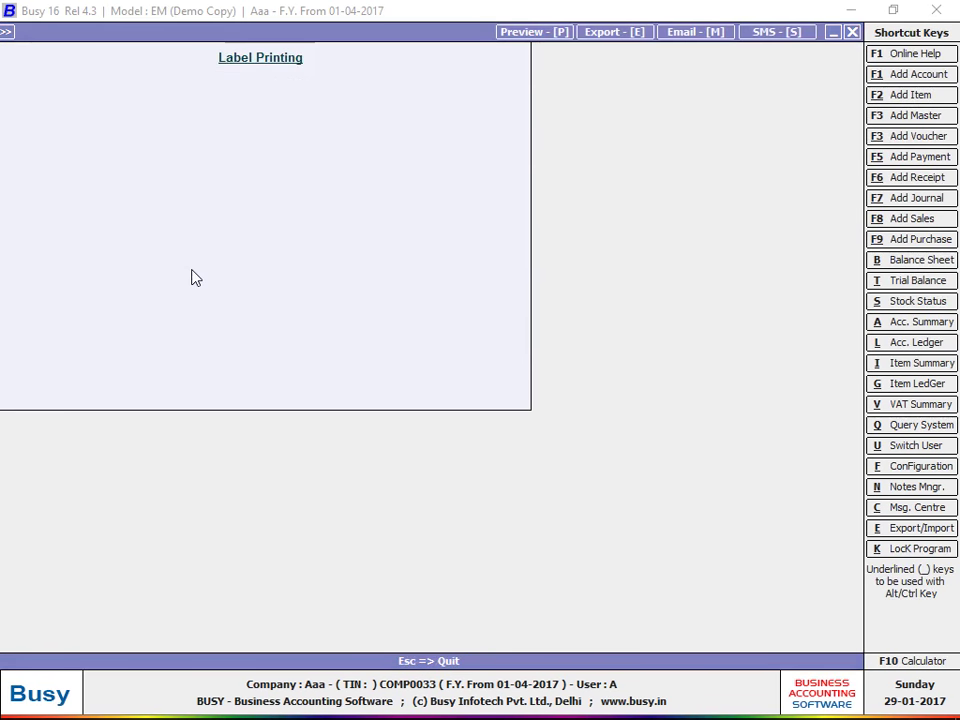
- Set the preview zoom to 150%, after briefly trying 90%
left_click(412, 37)
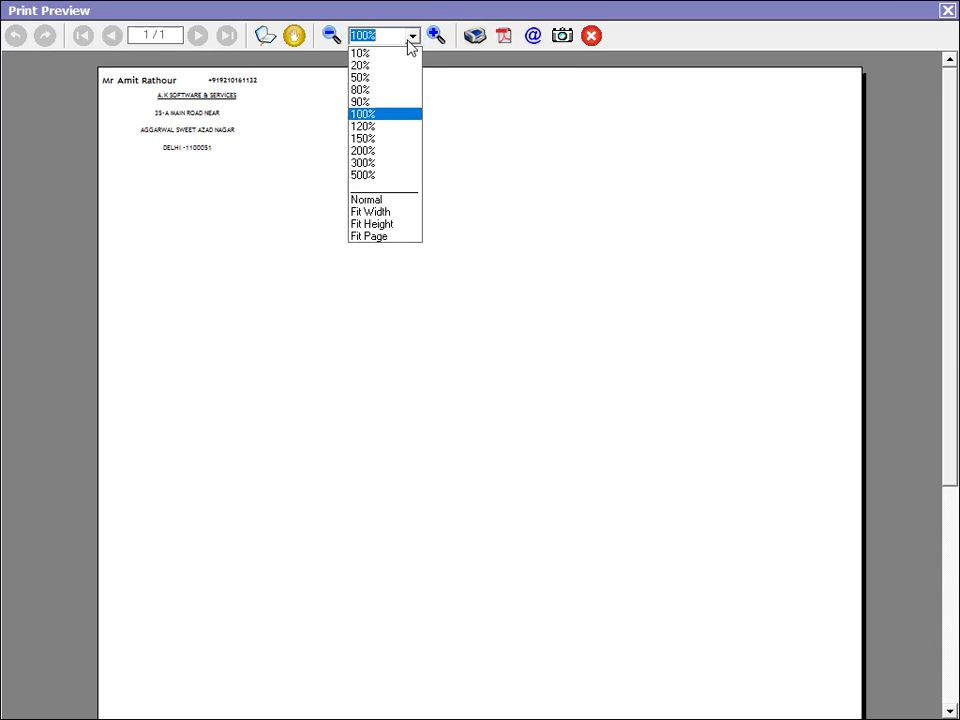
left_click(362, 102)
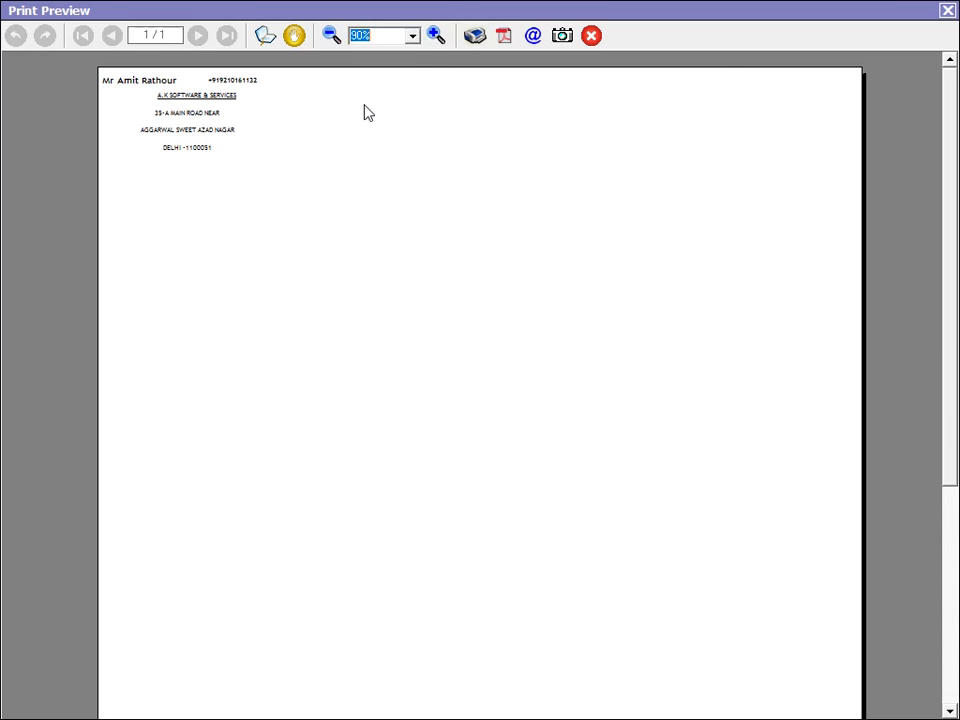
left_click(412, 37)
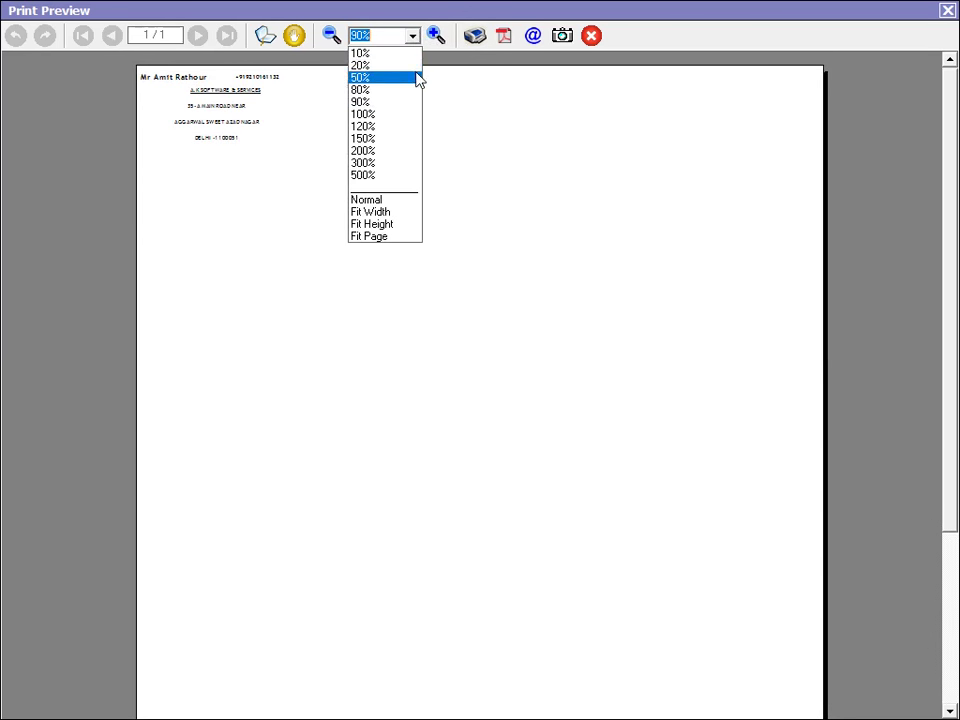
left_click(397, 141)
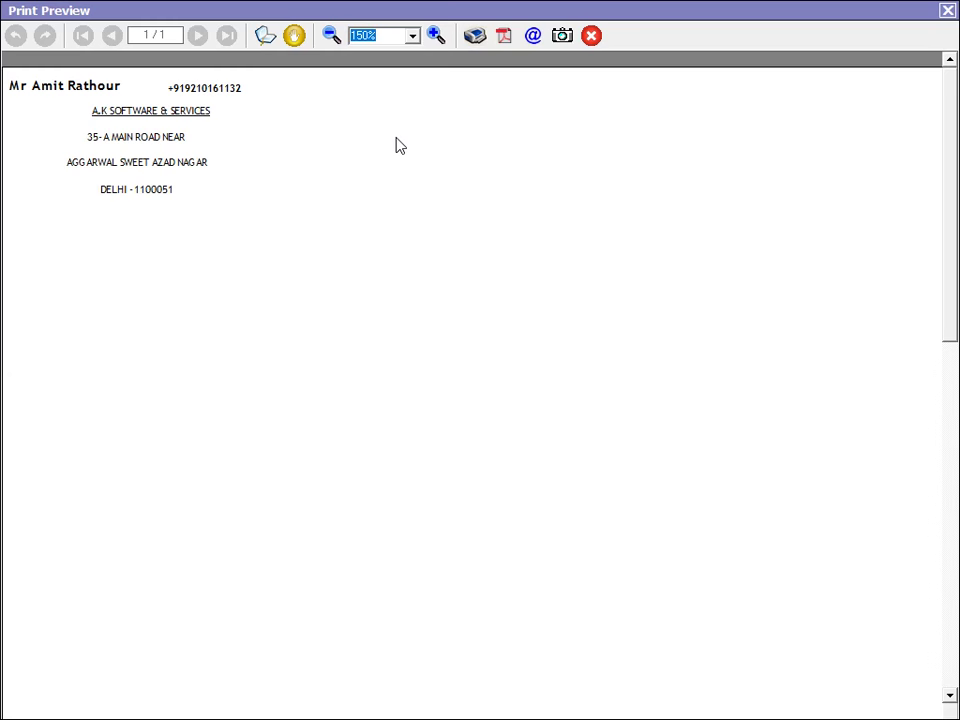
- Close the preview and reopen New Format's Configure Label designer via Configure Account Labels
left_click(946, 11)
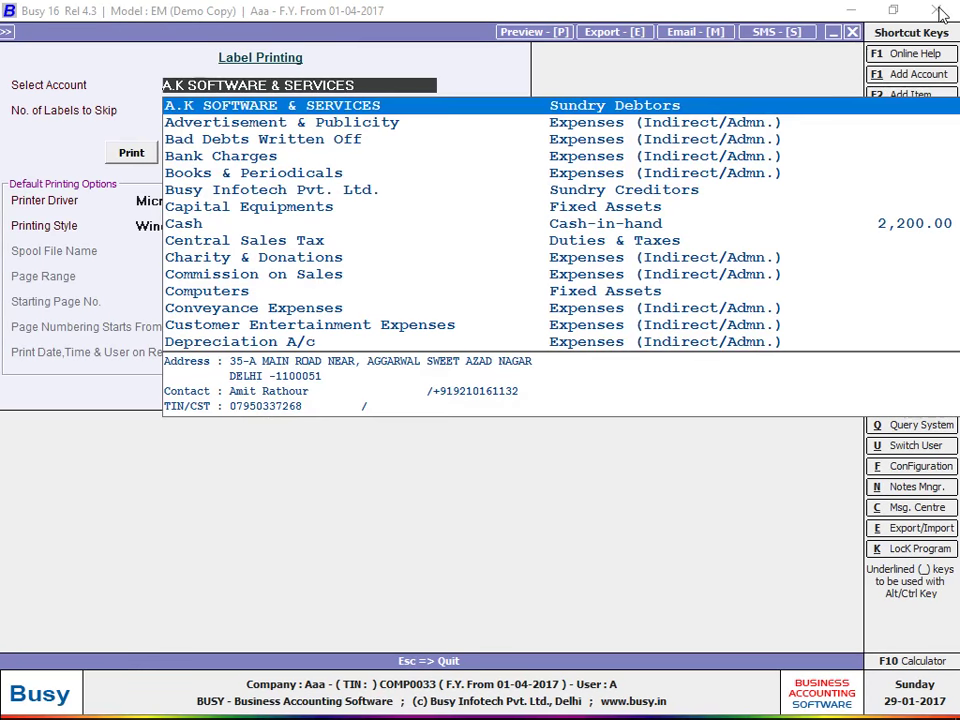
left_click(853, 32)
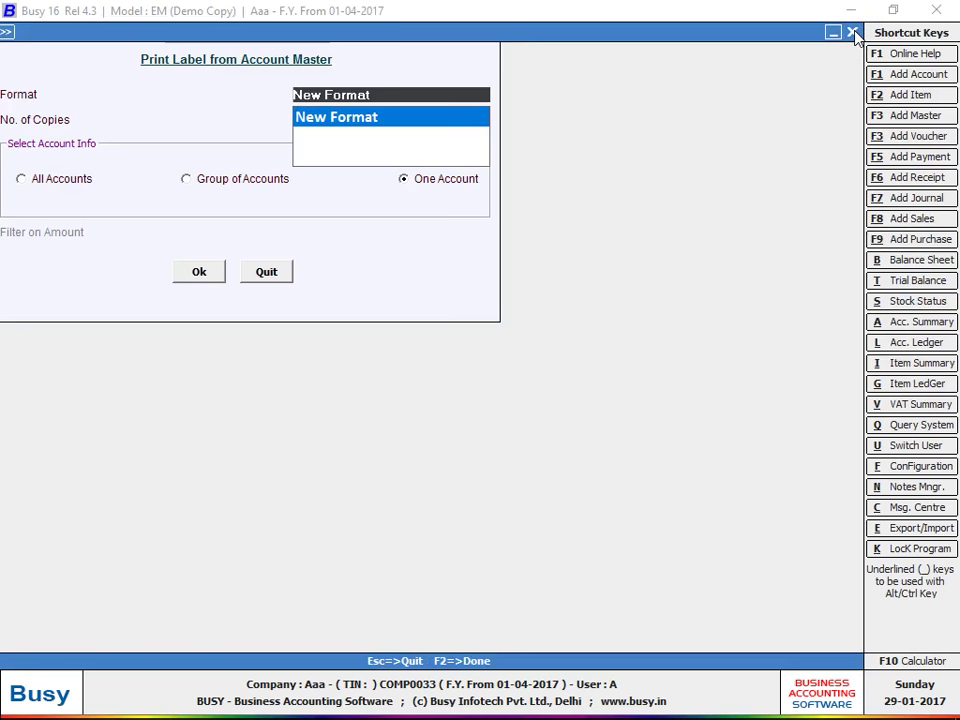
left_click(853, 32)
left_click(281, 176)
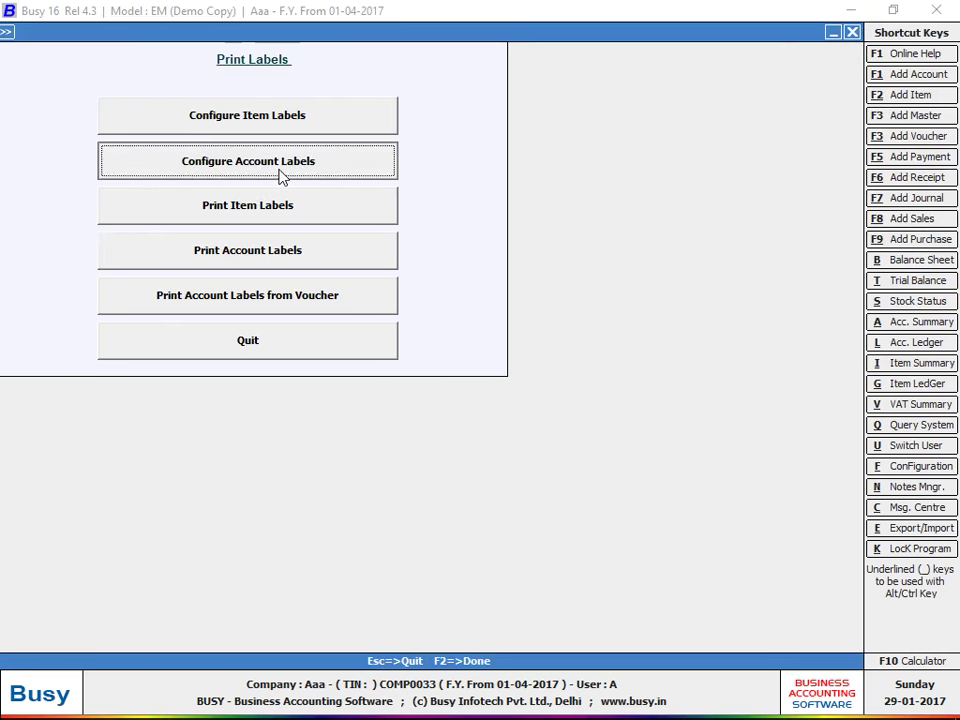
left_click(539, 178)
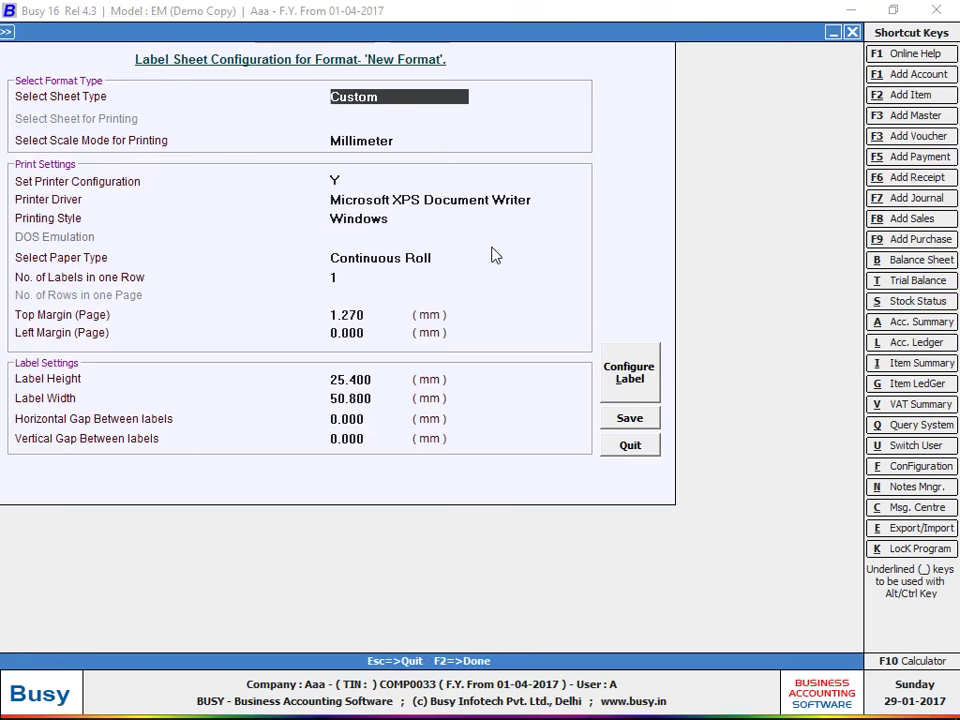
left_click(630, 376)
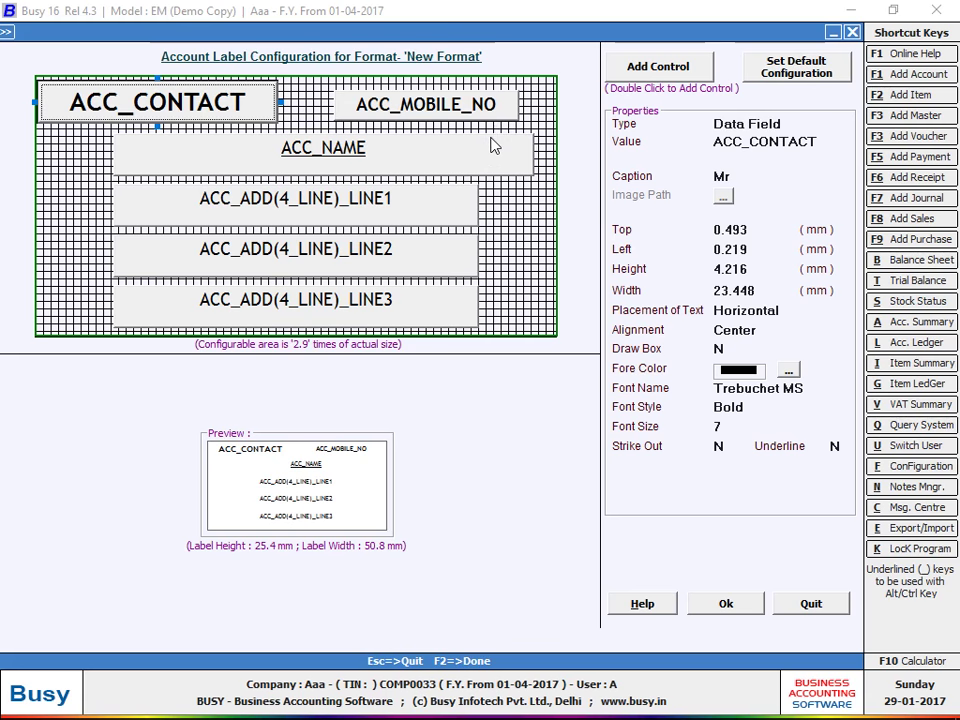
- Exit the label designer and reopen the New Format sheet settings
key("Escape")
key("Return")
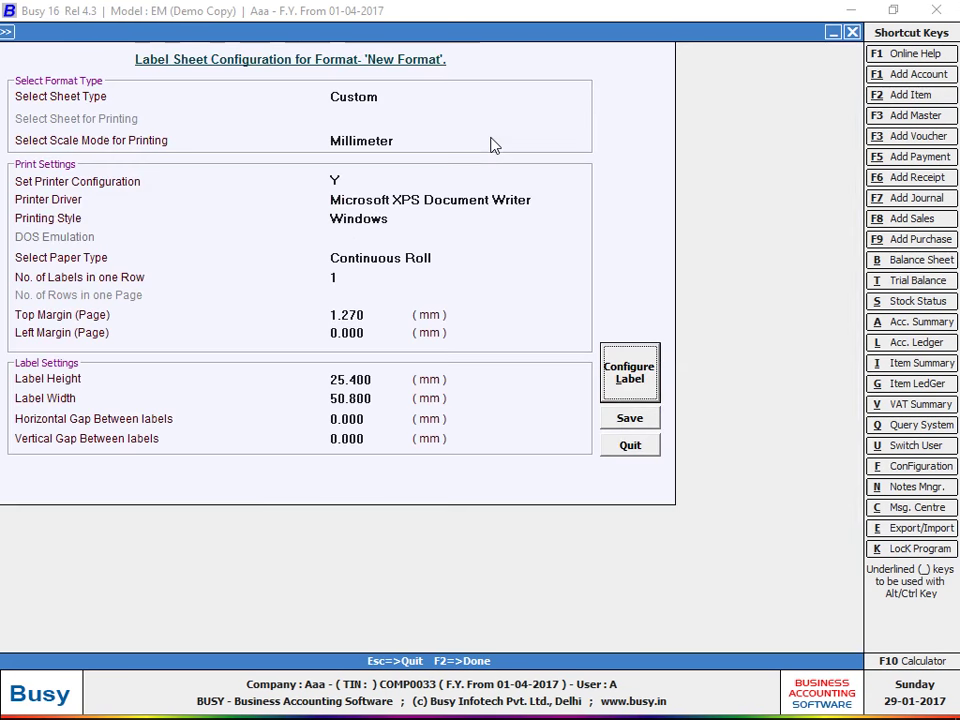
key("Escape")
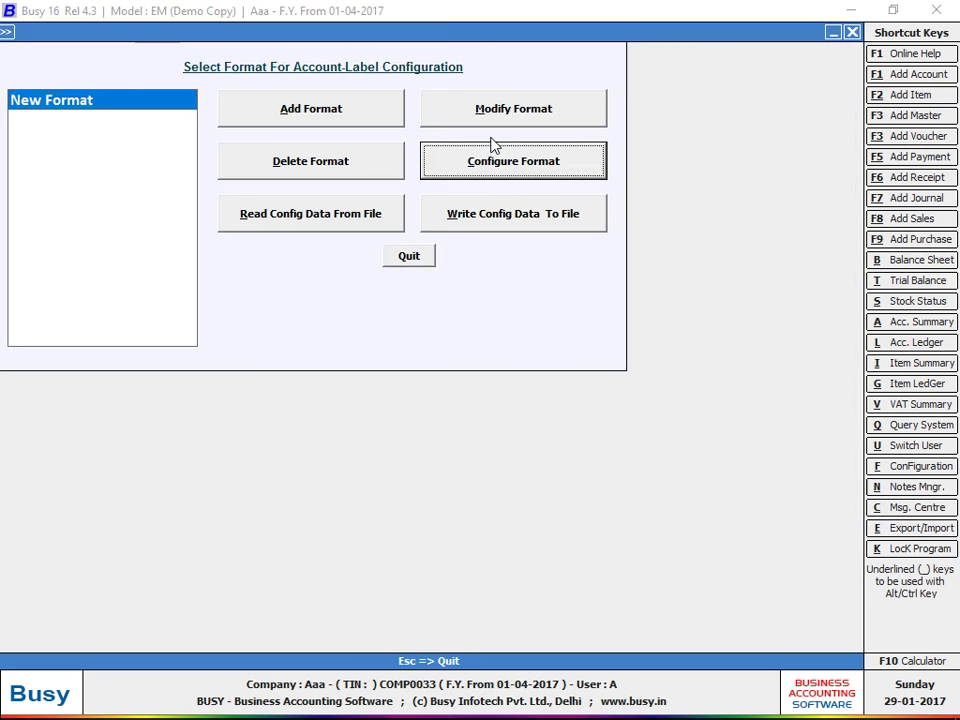
key("Return")
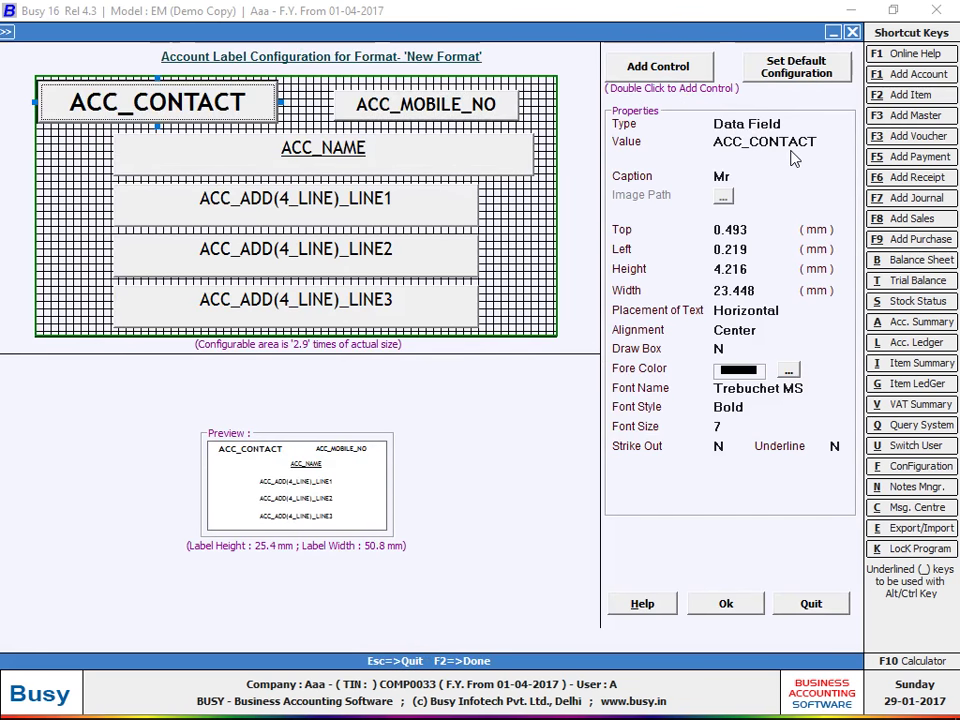
- Browse the contact box's data field list, then close the label designer with Ok
left_click(808, 141)
scroll(779, 248, "down", 2)
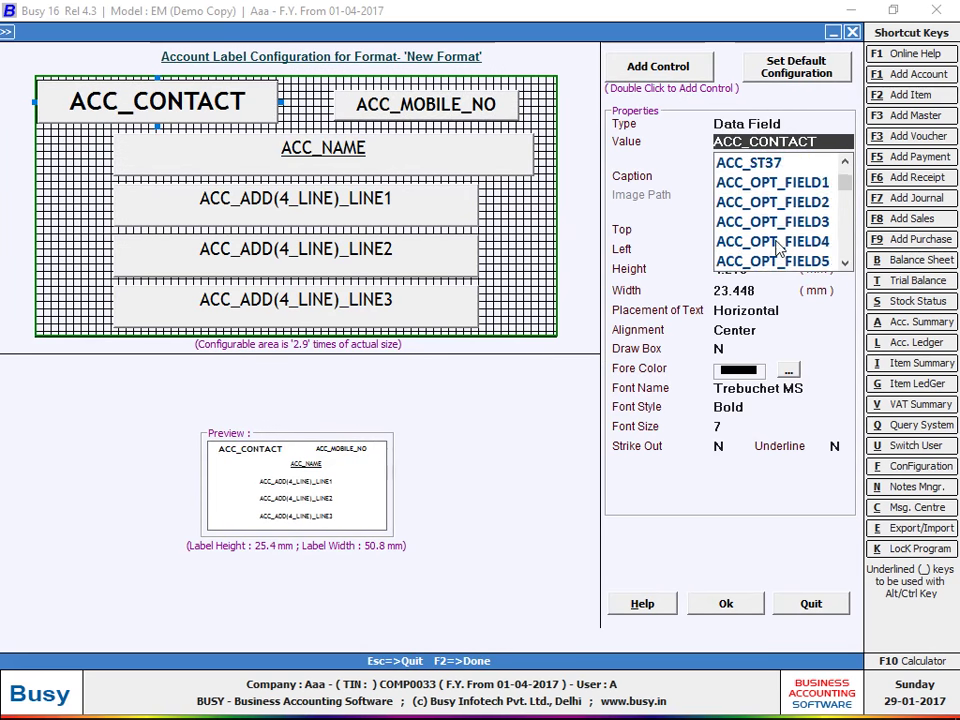
scroll(779, 248, "down", 2)
scroll(779, 250, "down", 3)
scroll(778, 252, "down", 3)
scroll(776, 253, "down", 3)
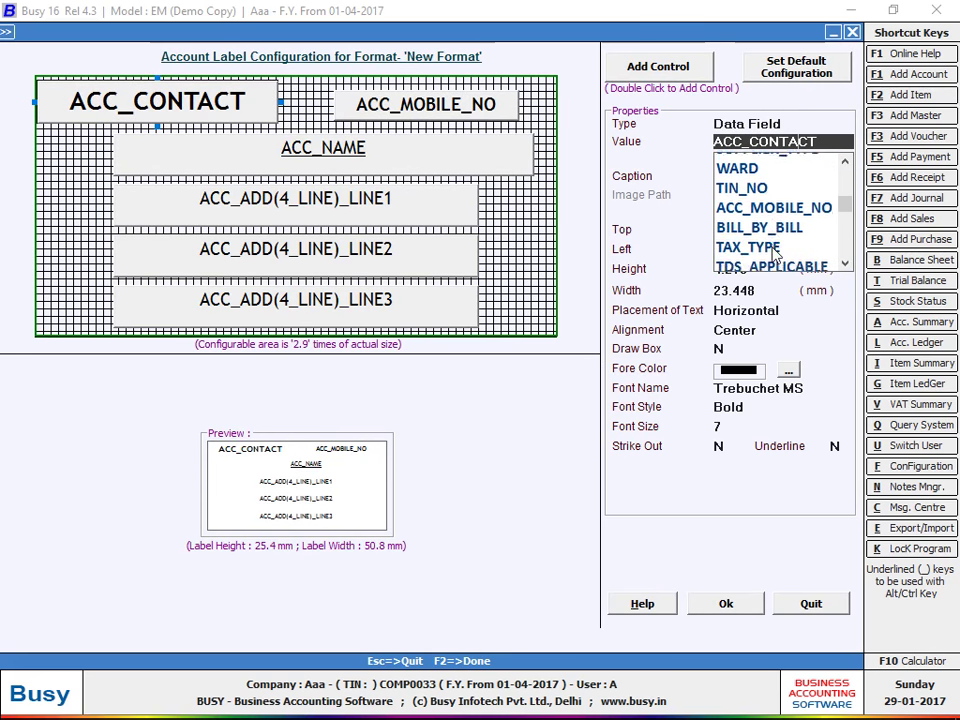
scroll(776, 253, "down", 3)
scroll(776, 253, "down", 3)
scroll(776, 253, "down", 3)
scroll(776, 253, "down", 3)
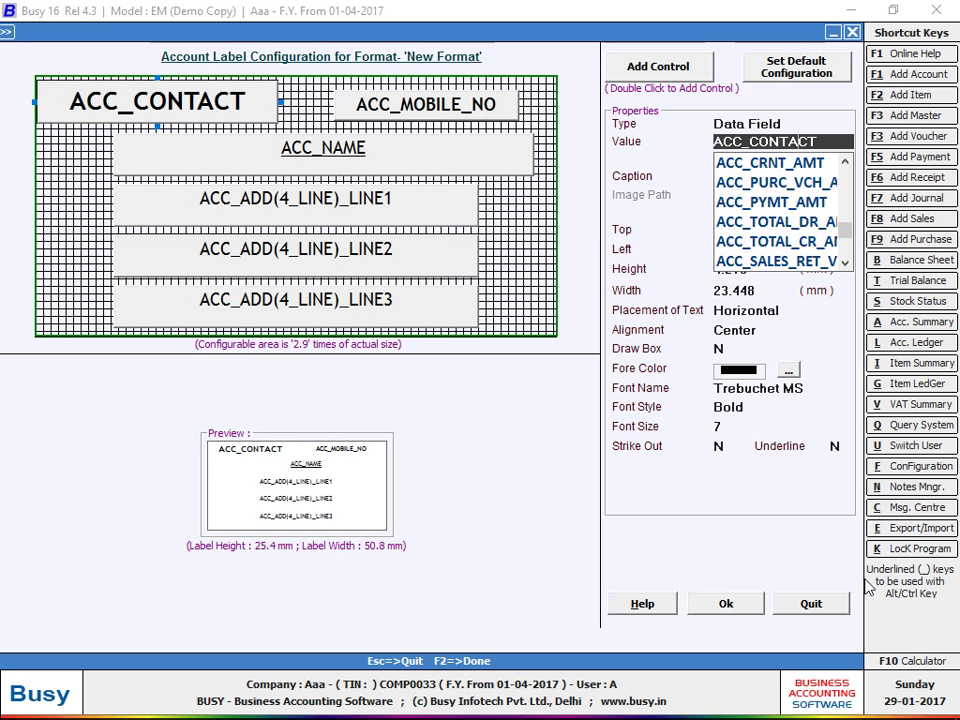
left_click(811, 604)
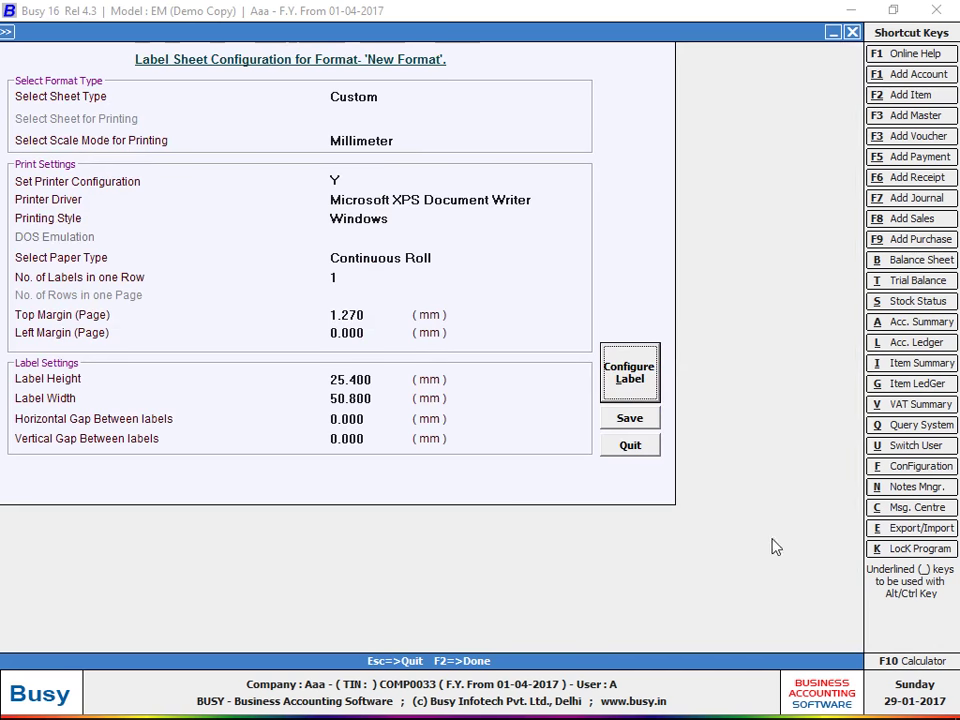
- Quit Label Sheet Configuration, Select Format and Print Labels to reach the company screen
left_click(640, 449)
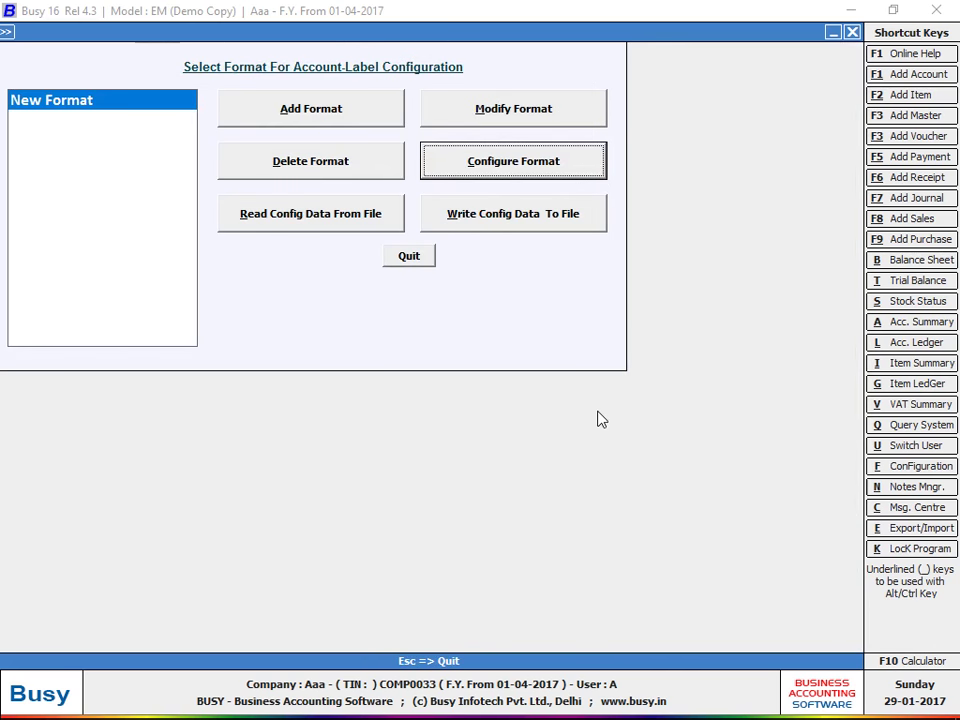
left_click(408, 256)
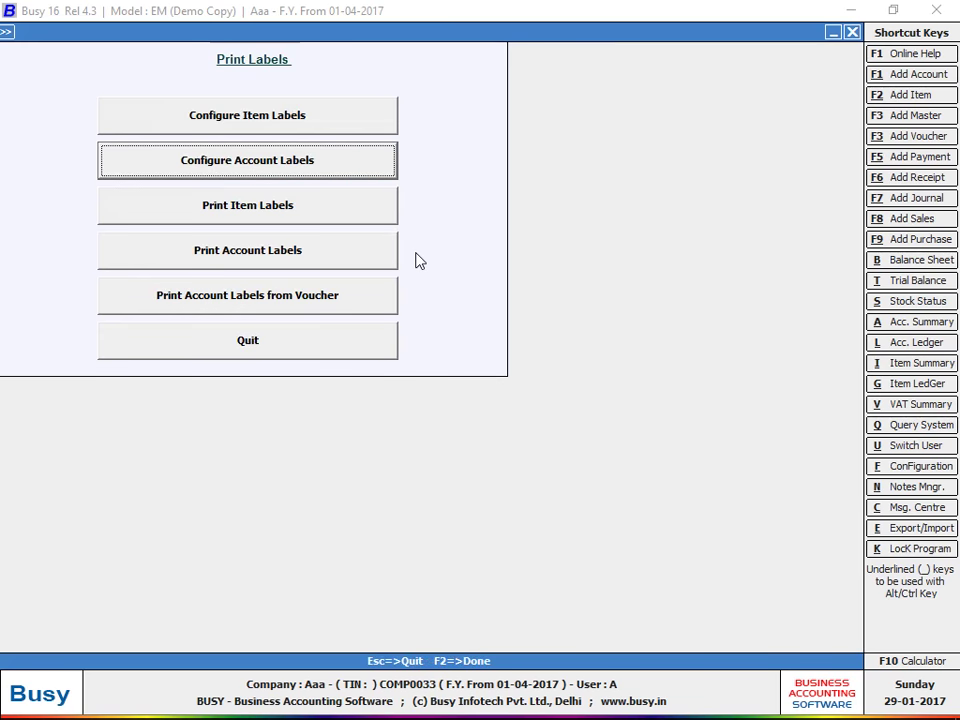
left_click(268, 340)
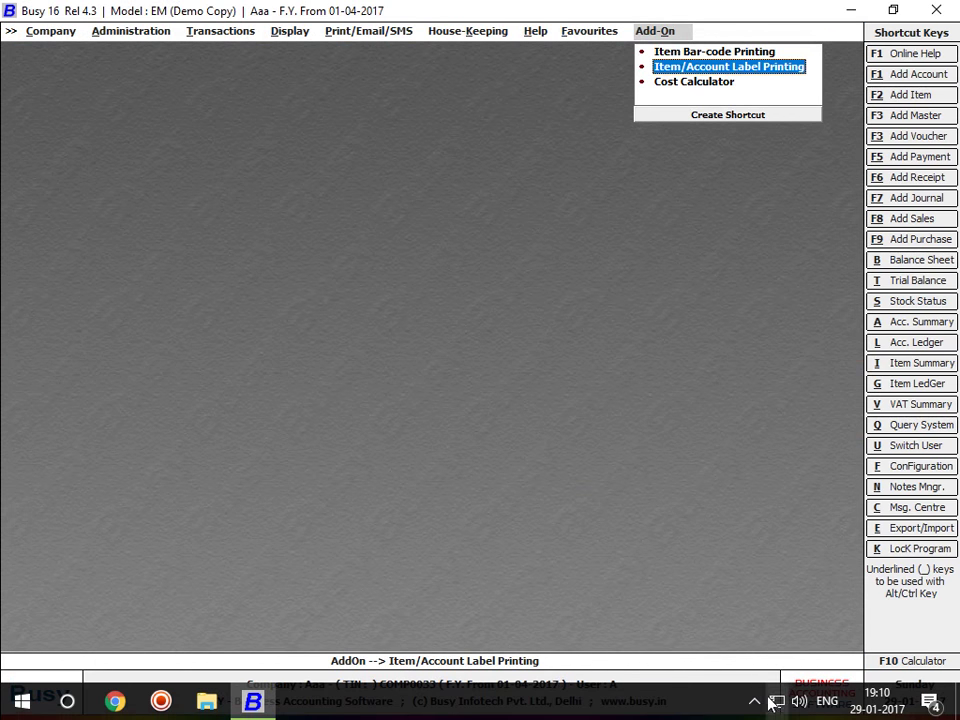
left_click(755, 701)
left_click(792, 625)
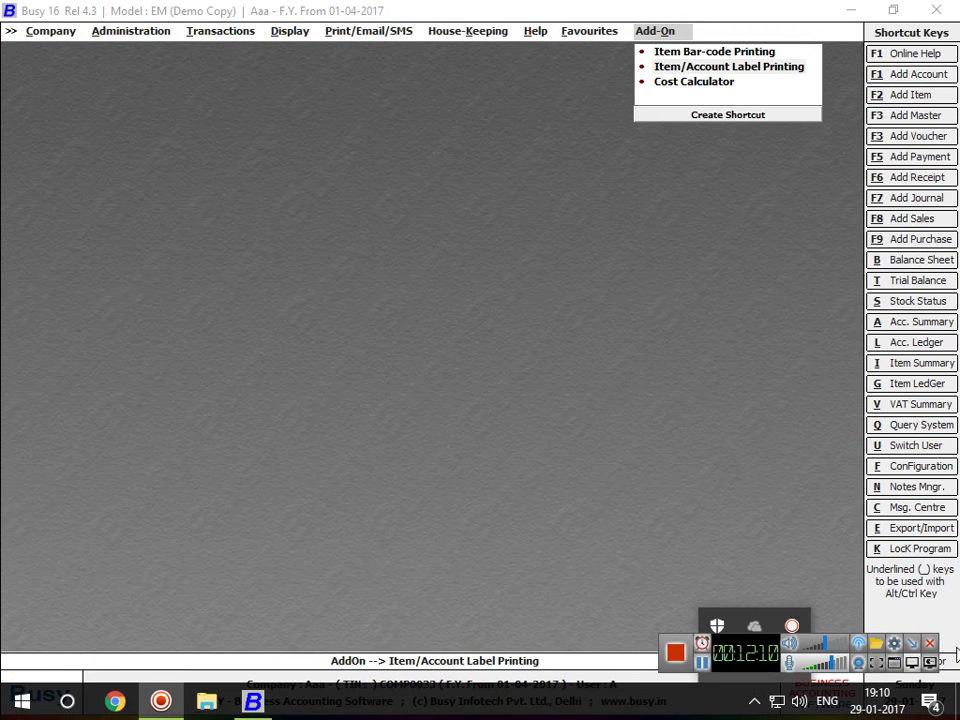